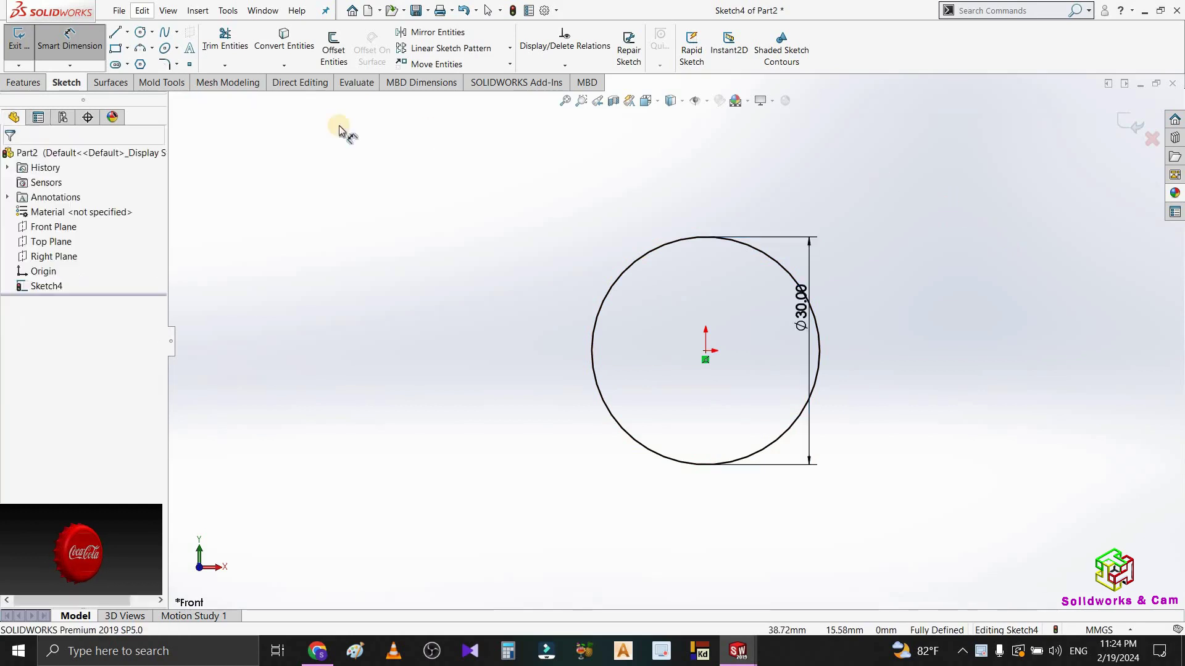
Step: Sketch a circle about 1.64 mm in diameter centred on the top quadrant point of the 30 mm circle
scroll(763, 302, "down", 5)
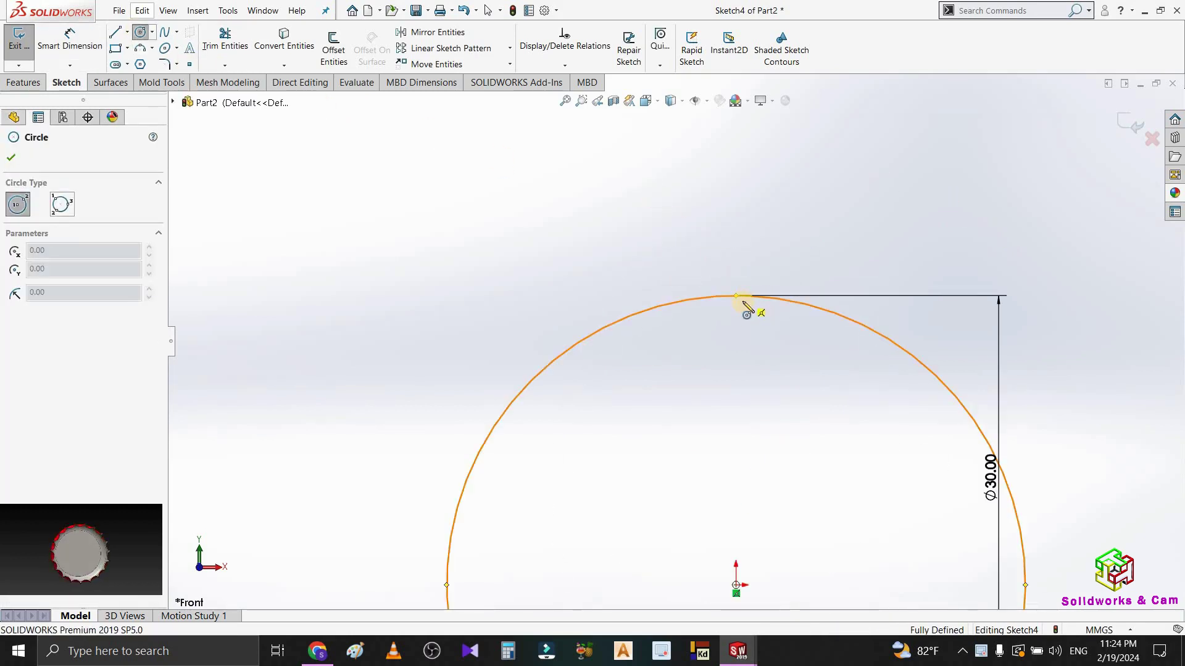
left_click(736, 296)
left_click(741, 312)
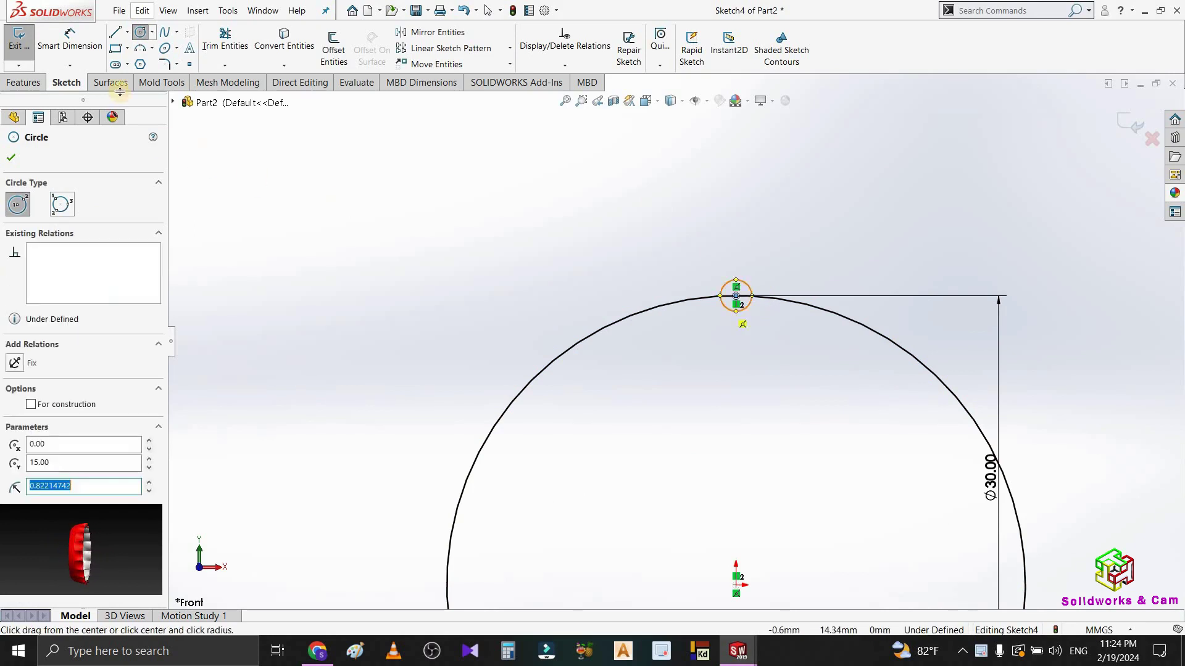
Step: Dimension the small circle at the top of the large one with a diameter of 5 mm
scroll(755, 298, "down", 3)
left_click(756, 297)
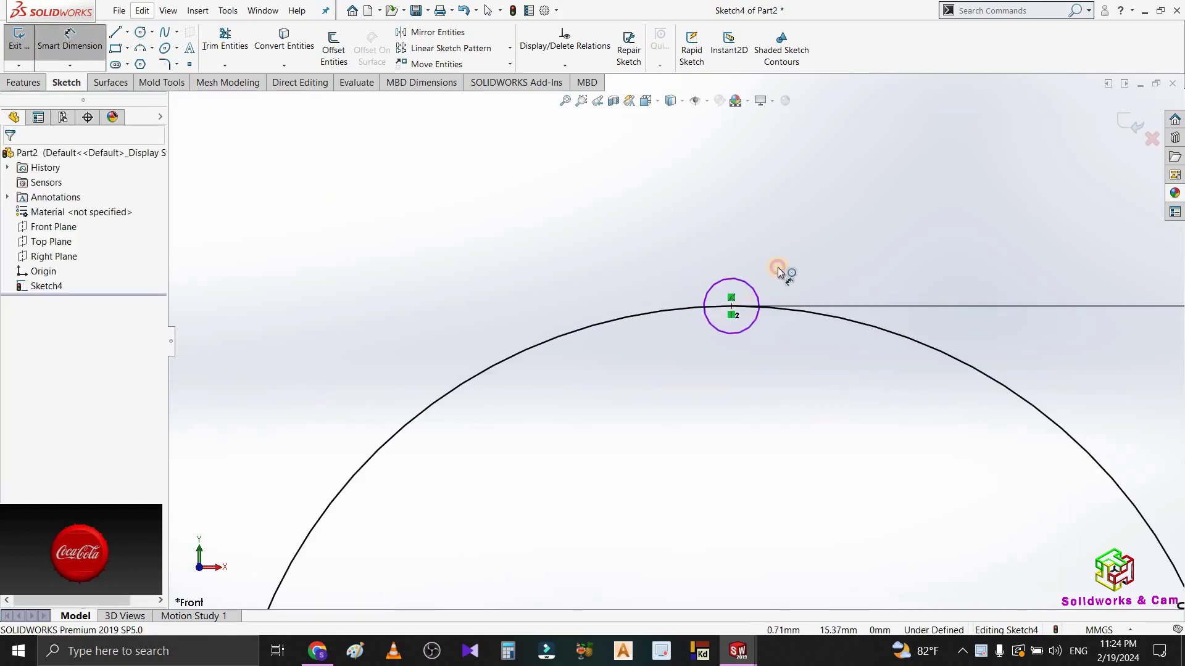
left_click(780, 265)
type("5")
left_click(727, 242)
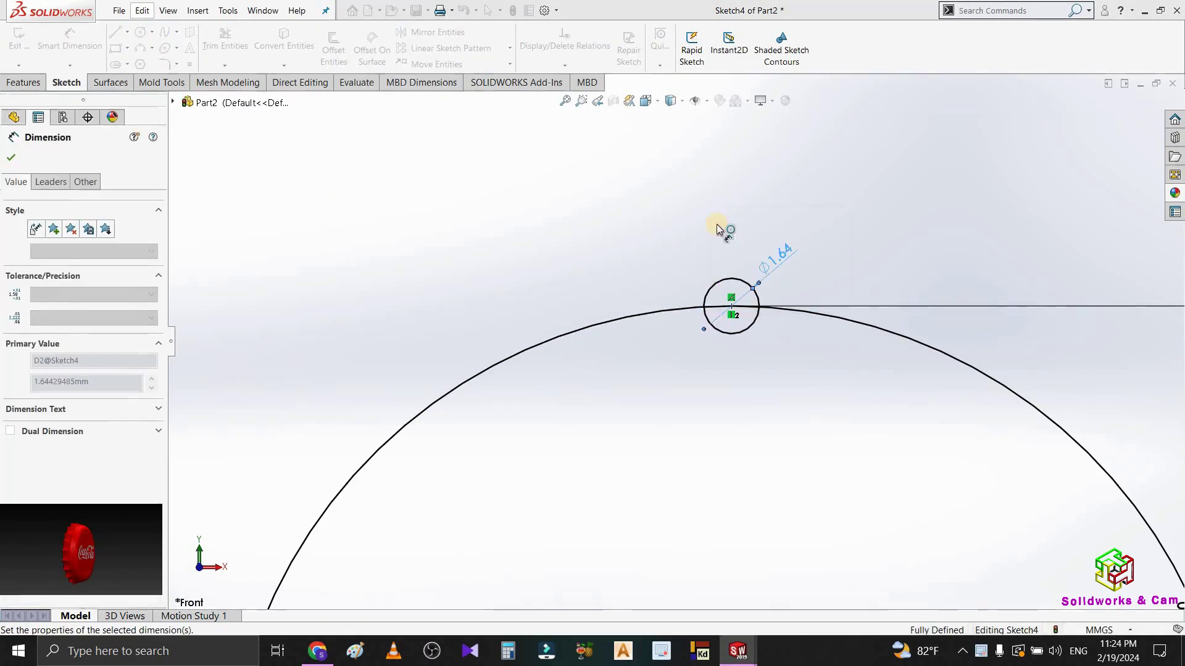
Step: Power-trim the outer part of the 5 mm circle and the large circle's segment inside it, leaving an inward notch arc
left_click(229, 35)
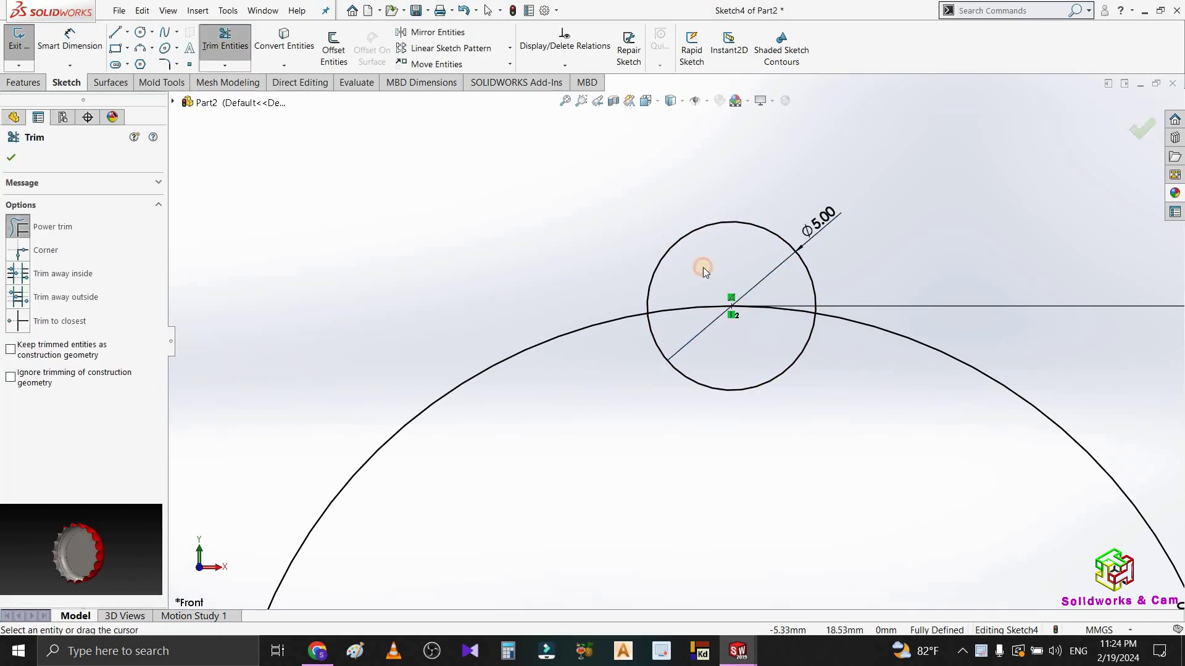
scroll(719, 175, "up", 2)
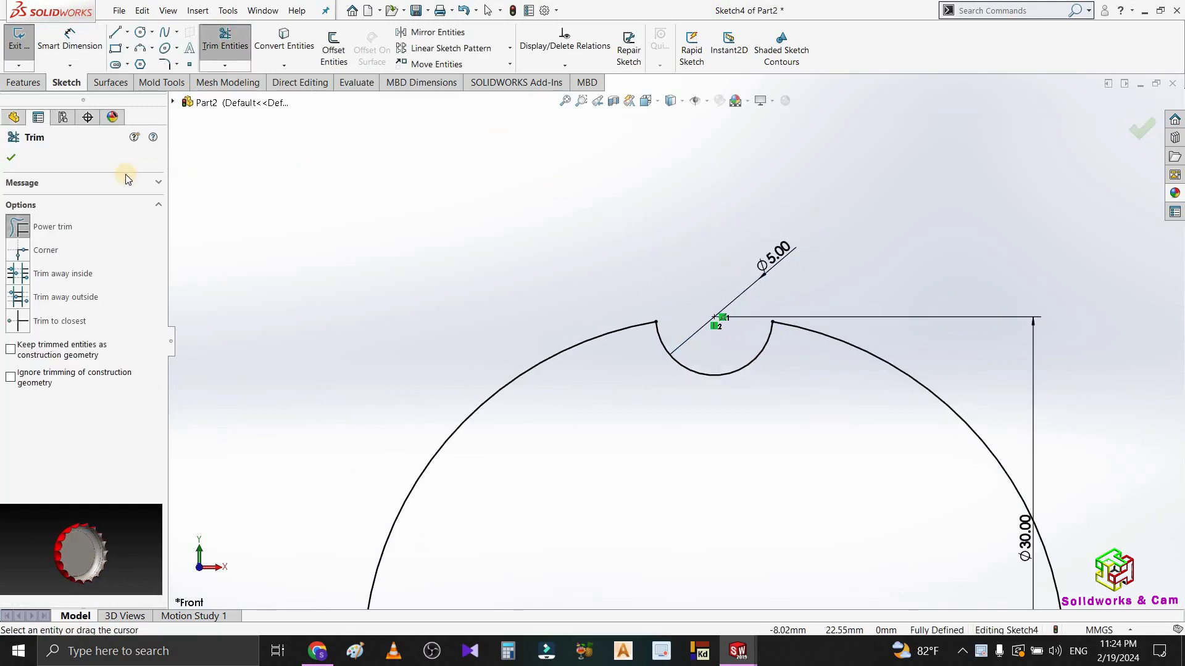
key("Escape")
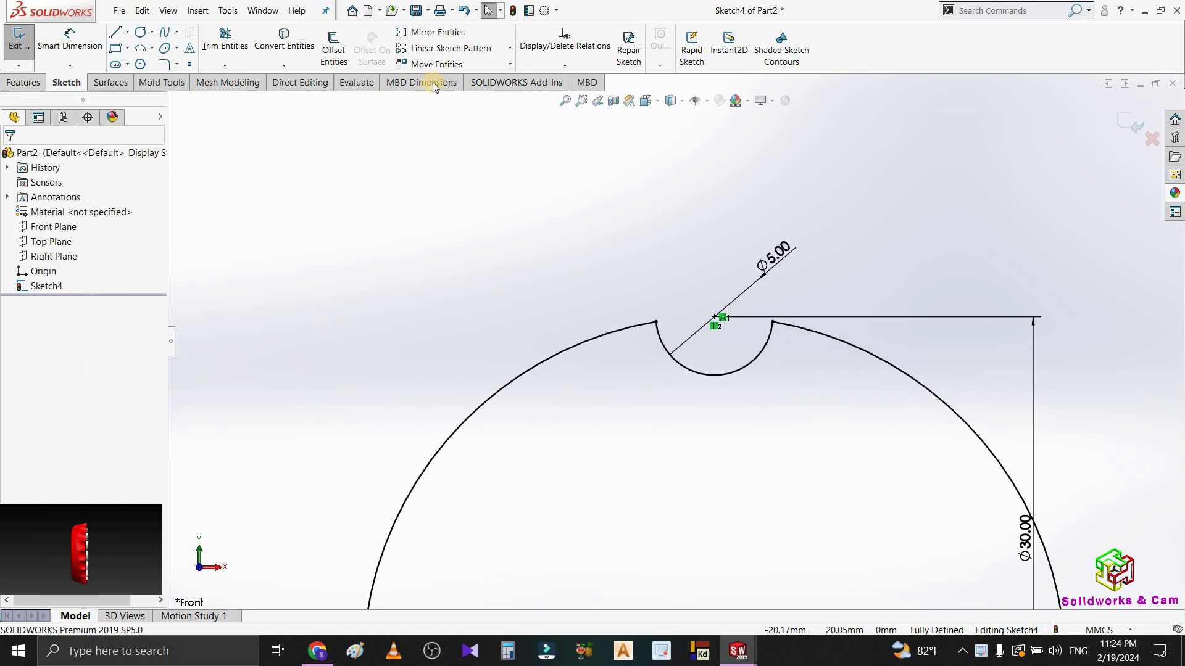
Step: Create a circular sketch pattern of only the notch arc around the origin, with 19 equally spaced instances over 360 degrees
left_click(510, 48)
left_click(474, 82)
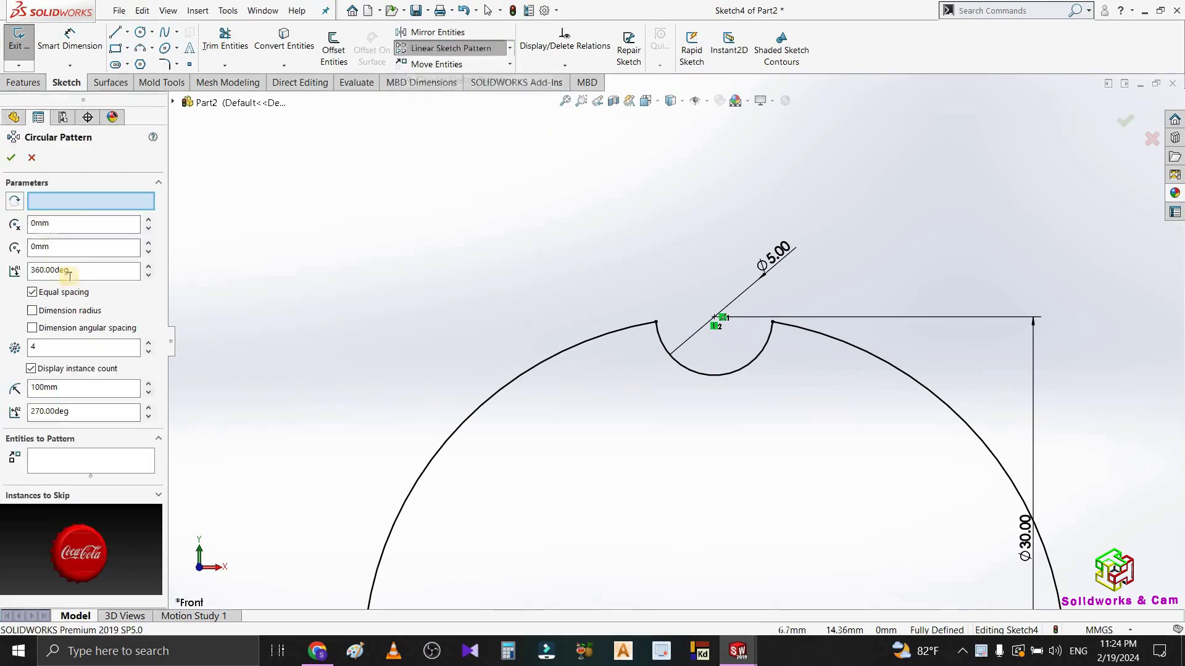
left_click(530, 371)
left_click(89, 470)
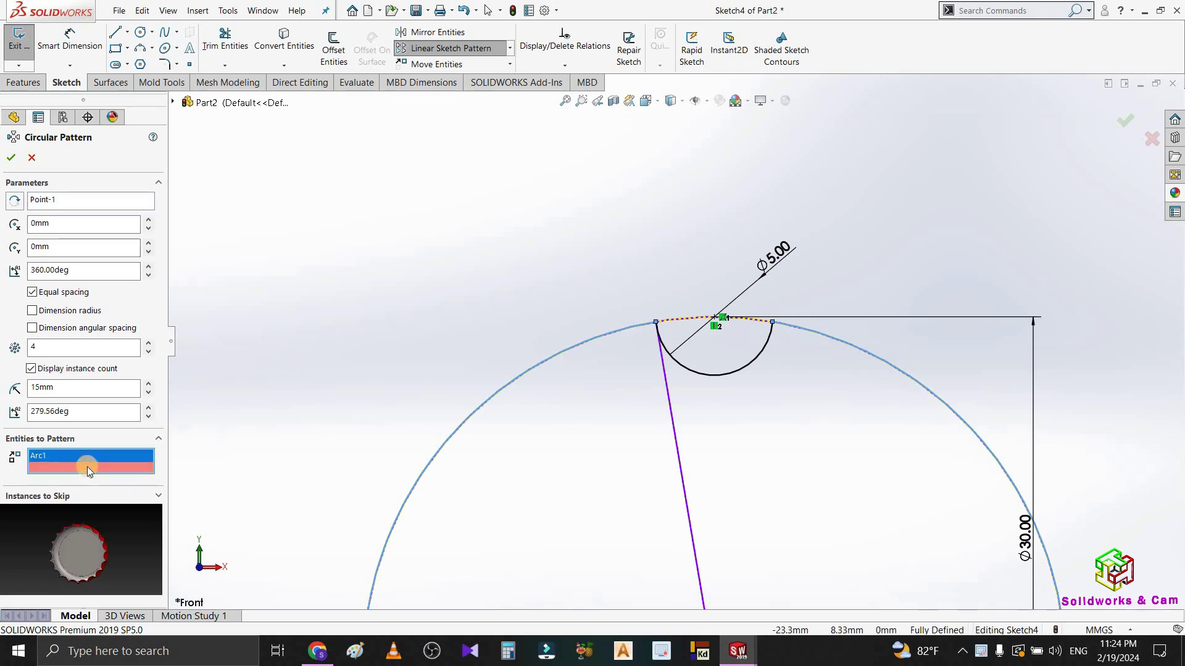
right_click(90, 470)
left_click(114, 468)
left_click(681, 366)
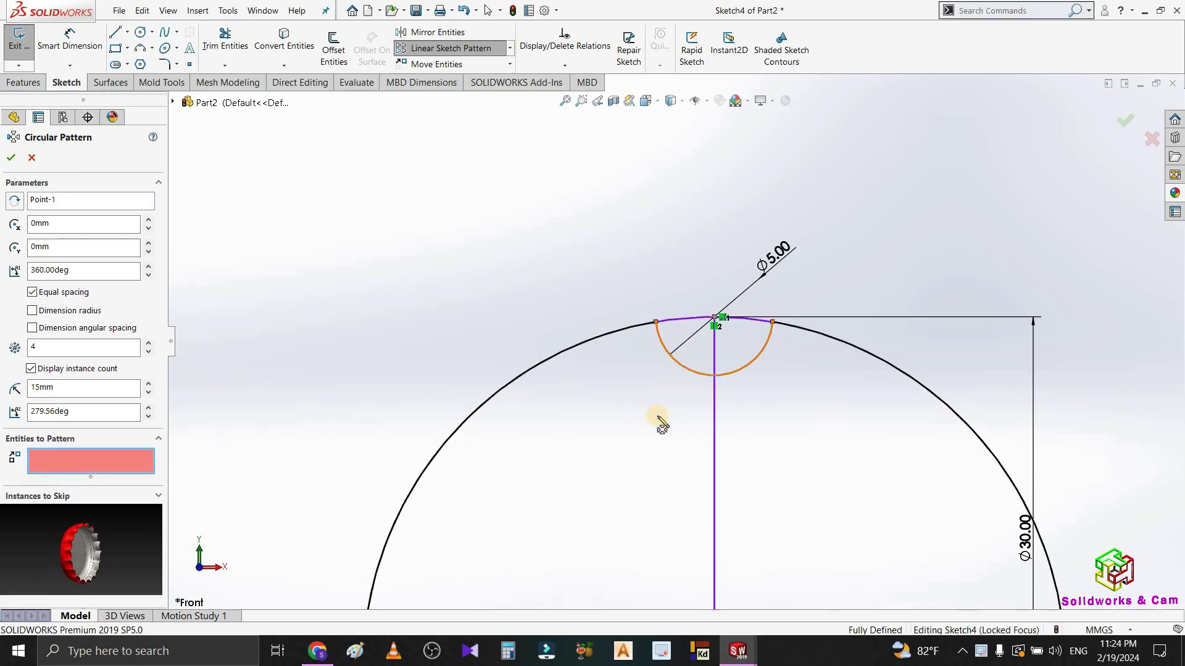
scroll(660, 417, "up", 5)
double_click(25, 345)
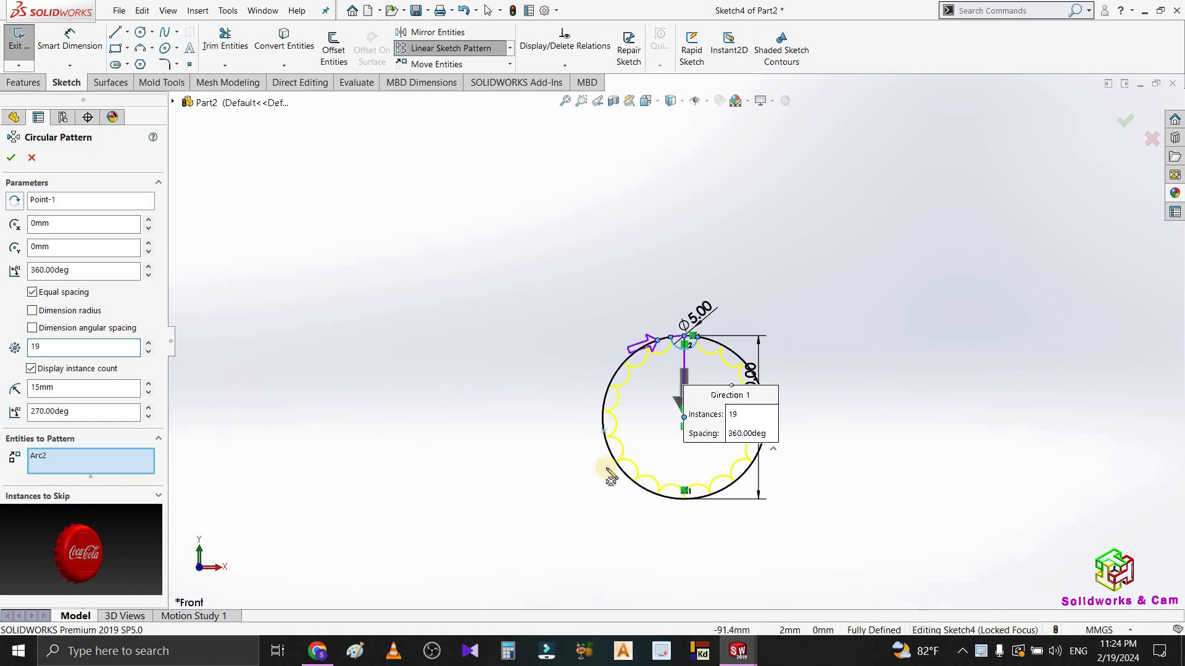
scroll(674, 345, "down", 10)
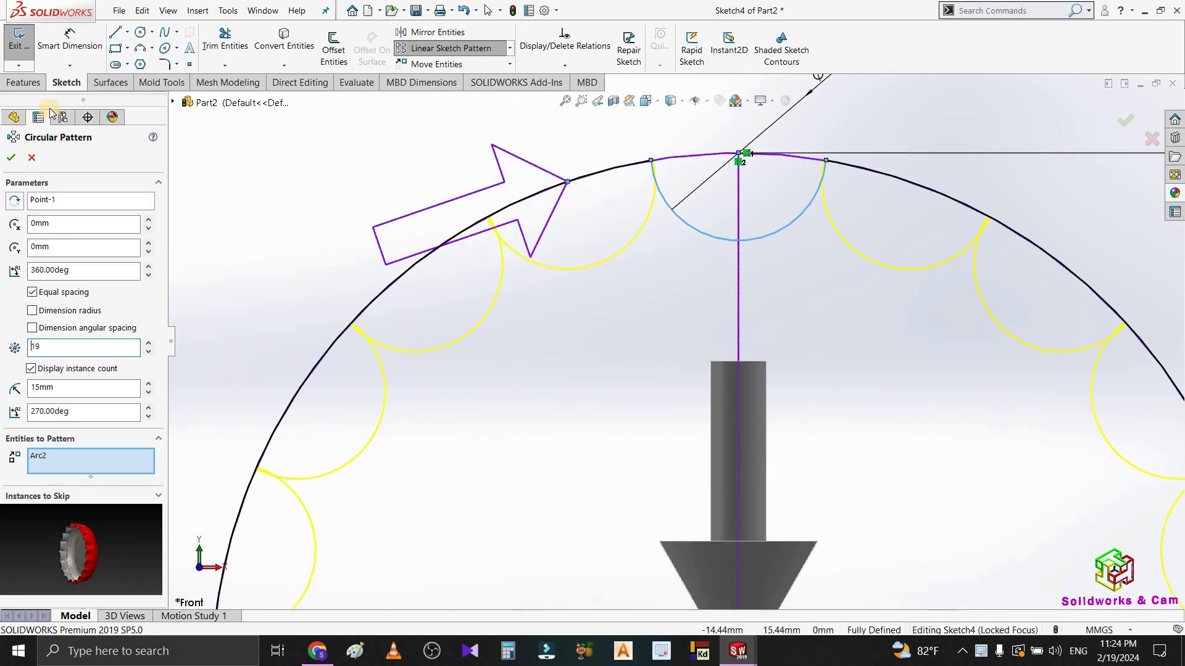
key("Return")
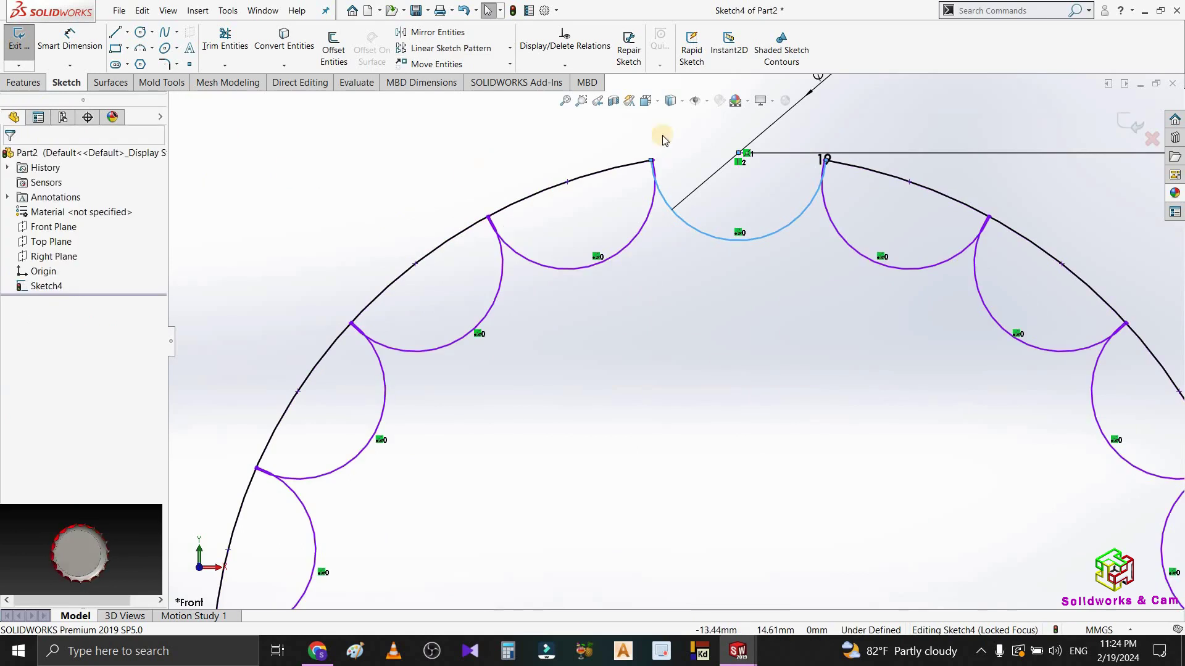
Step: Power-trim the overlapping arc ends and outer circle segments between the first notches to the left of the 5 mm one
left_click(225, 40)
scroll(661, 191, "down", 3)
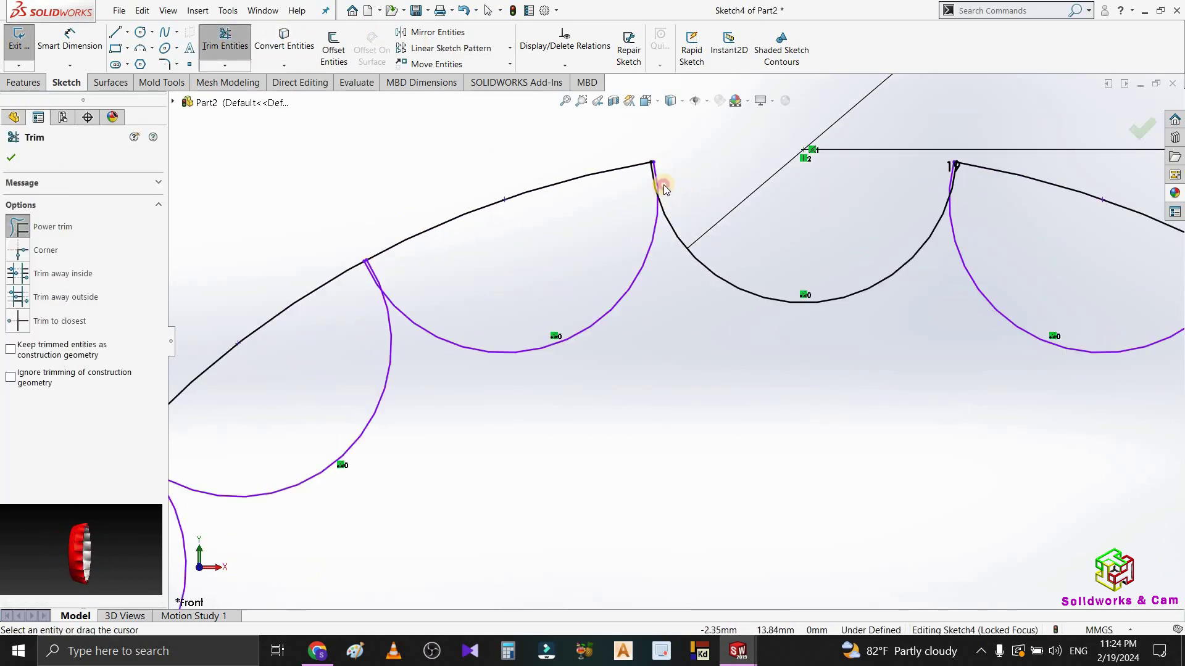
left_click_drag(627, 169, 487, 239)
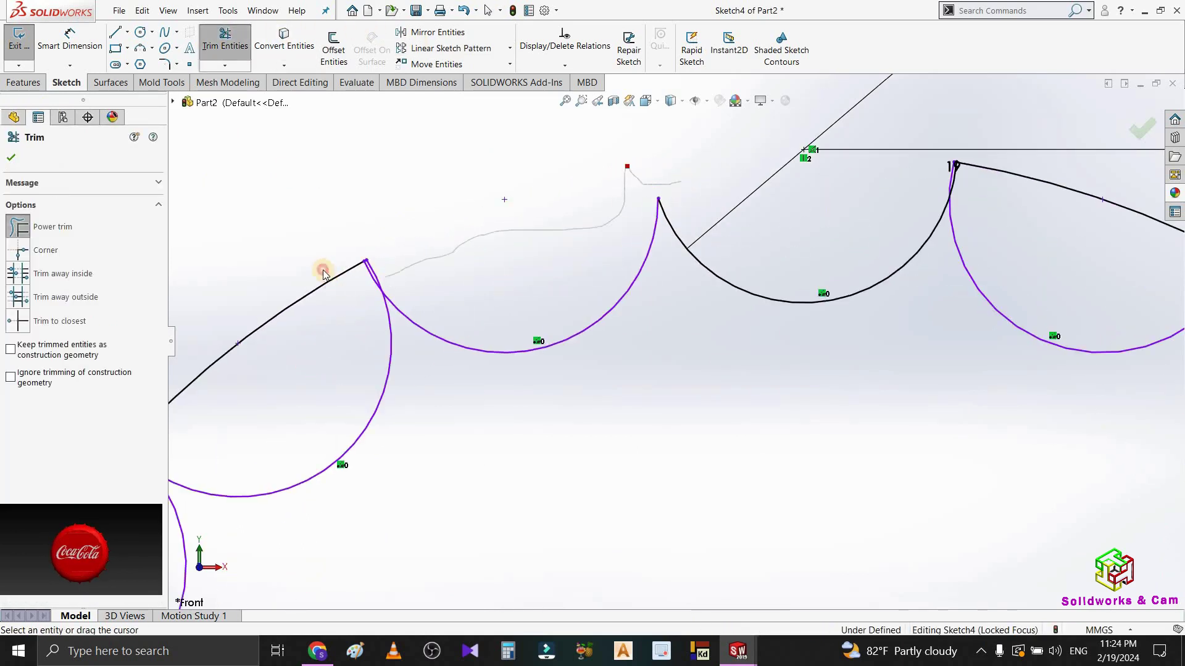
scroll(432, 395, "up", 5)
scroll(568, 385, "down", 10)
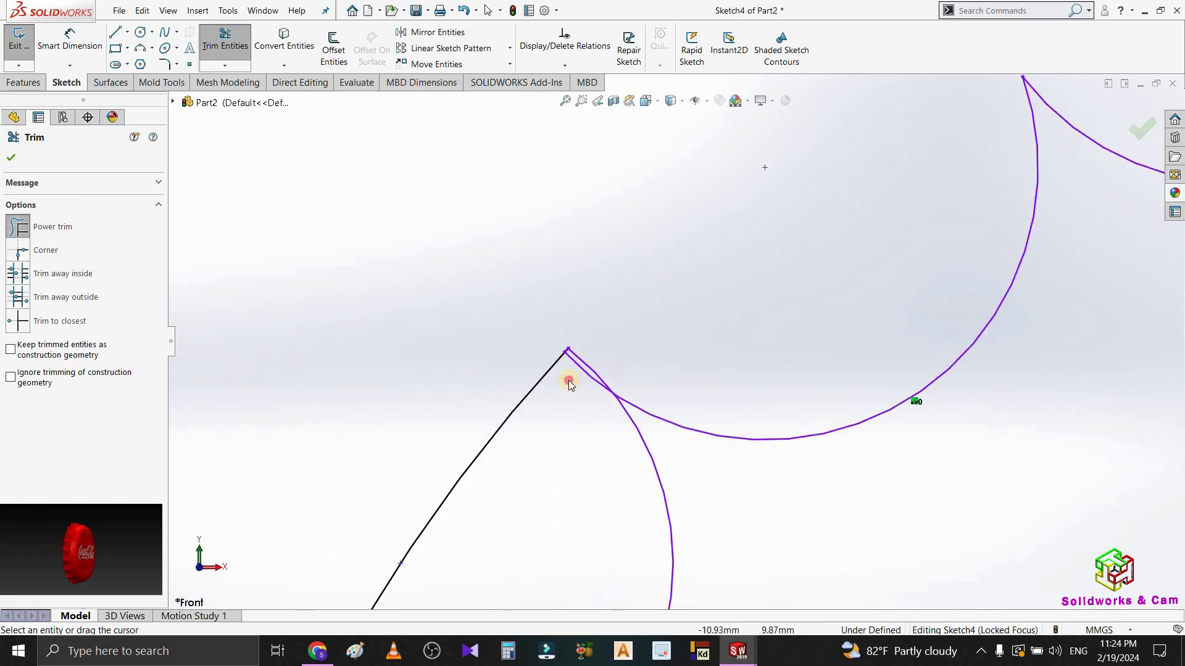
left_click_drag(507, 387, 587, 377)
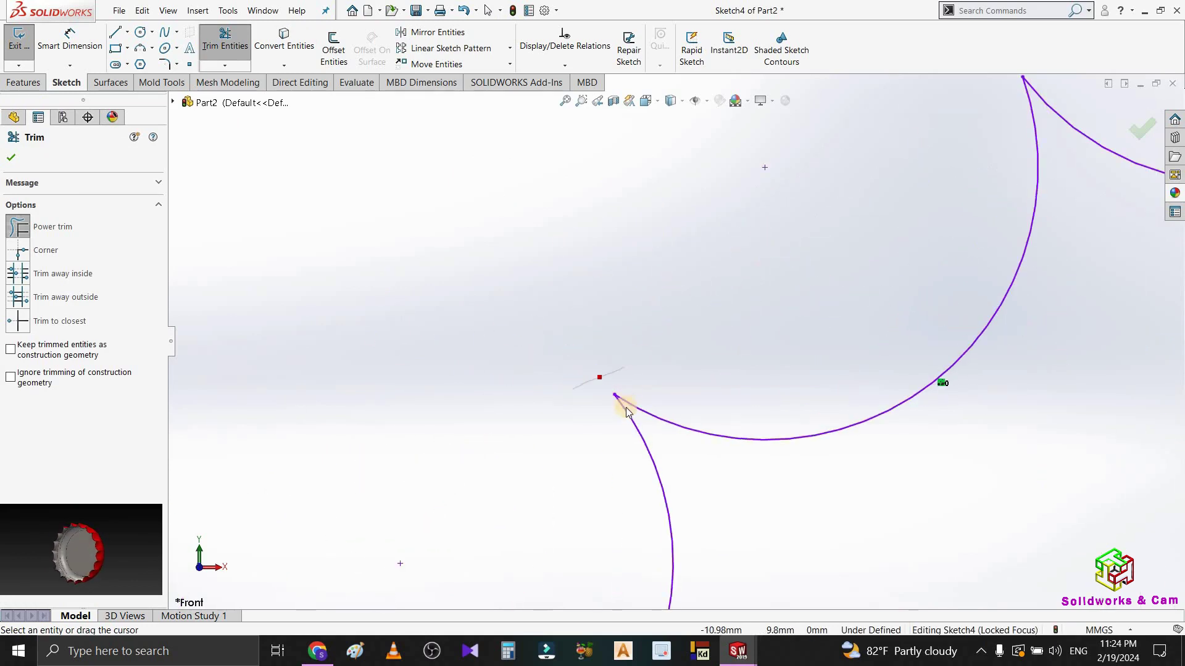
Step: Trim the crossing arc ends and outer circle segments down the upper left side of the profile to its leftmost notches
scroll(611, 435, "up", 5)
scroll(633, 387, "down", 6)
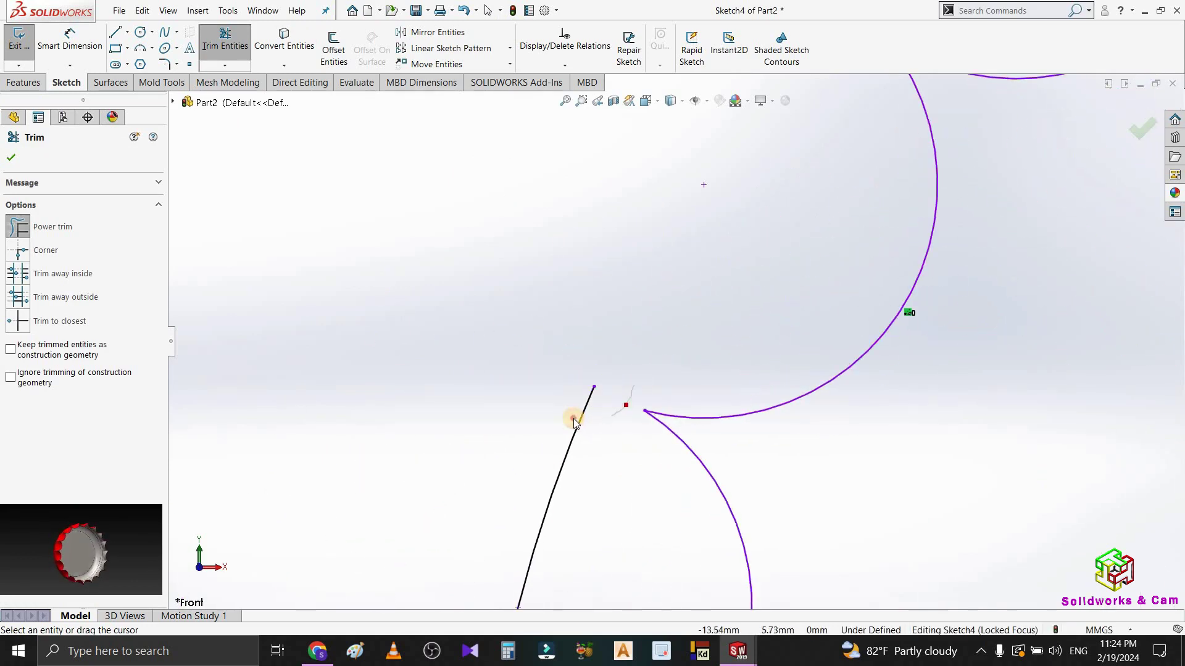
scroll(619, 474, "up", 5)
scroll(670, 414, "down", 6)
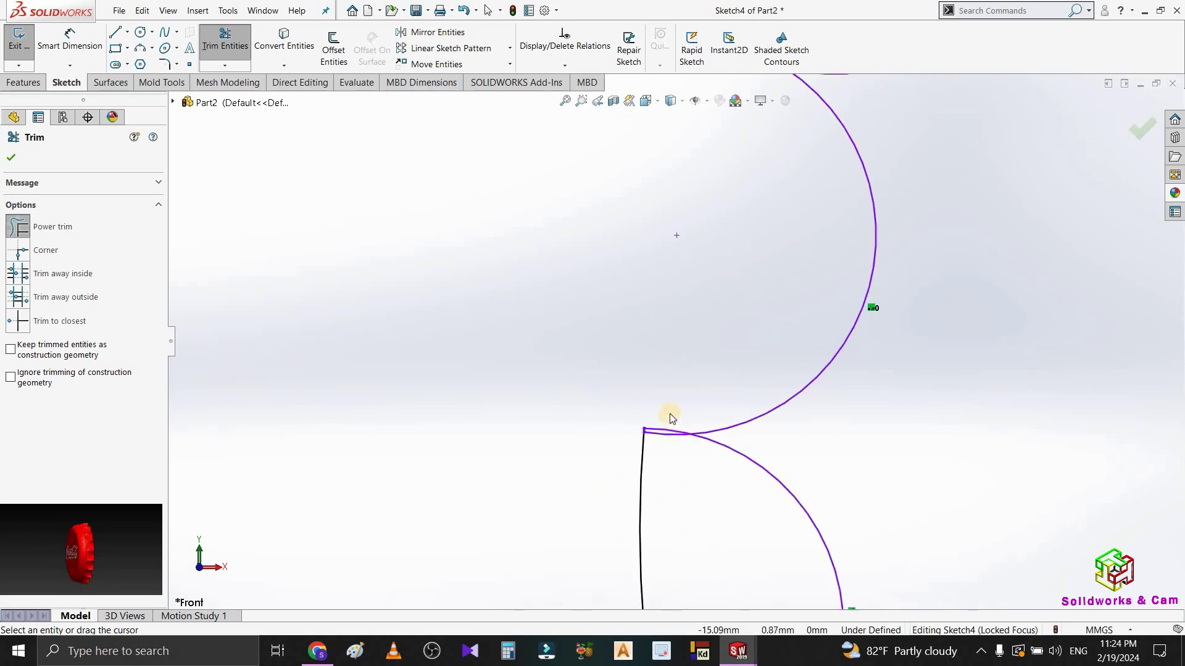
left_click_drag(649, 452, 680, 509)
scroll(683, 501, "up", 6)
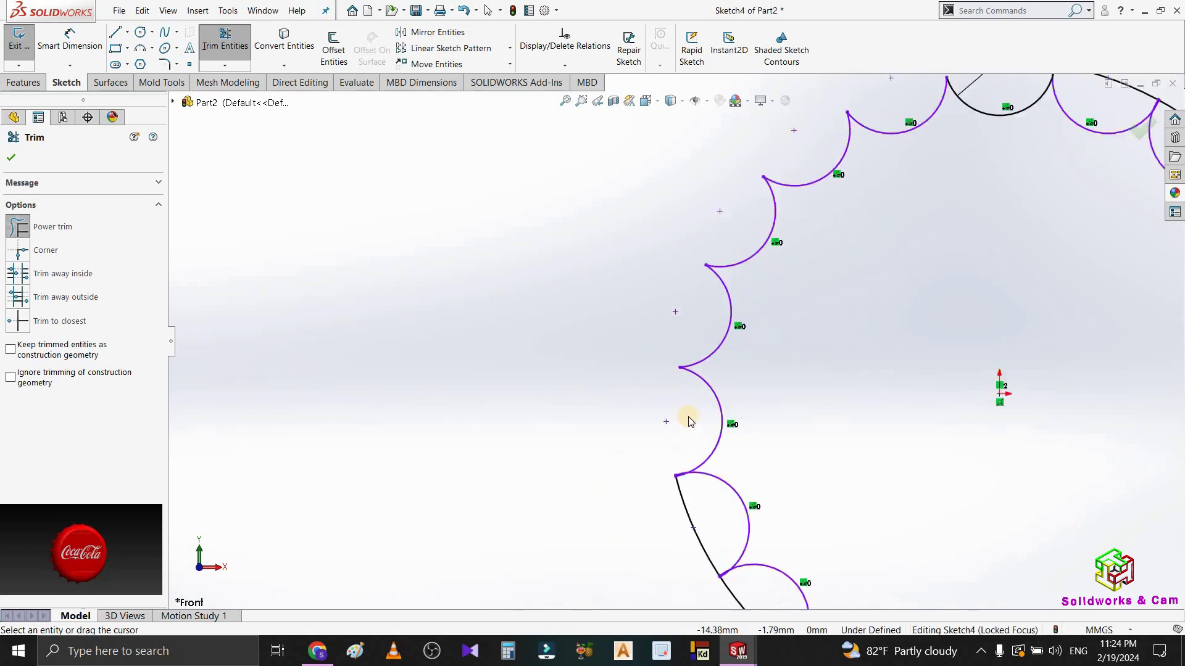
Step: Trim the crossing arc ends and outer circle segments of the notches along the profile's lower left side
scroll(682, 420, "down", 5)
scroll(672, 308, "down", 3)
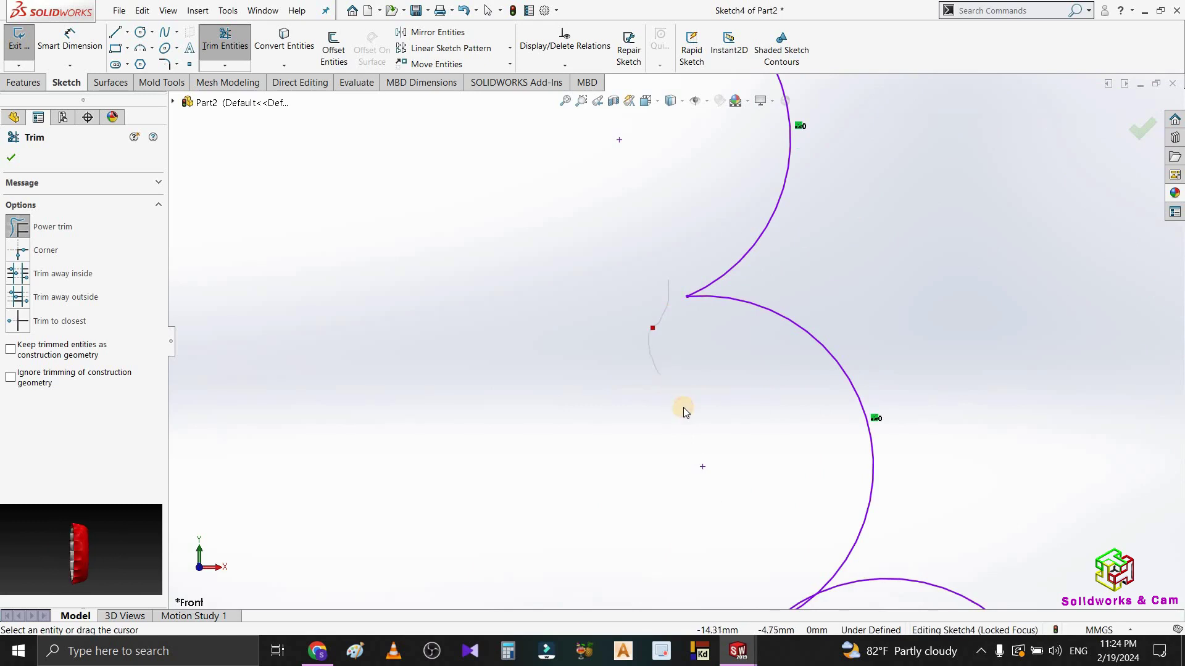
scroll(691, 416, "up", 5)
scroll(750, 454, "down", 7)
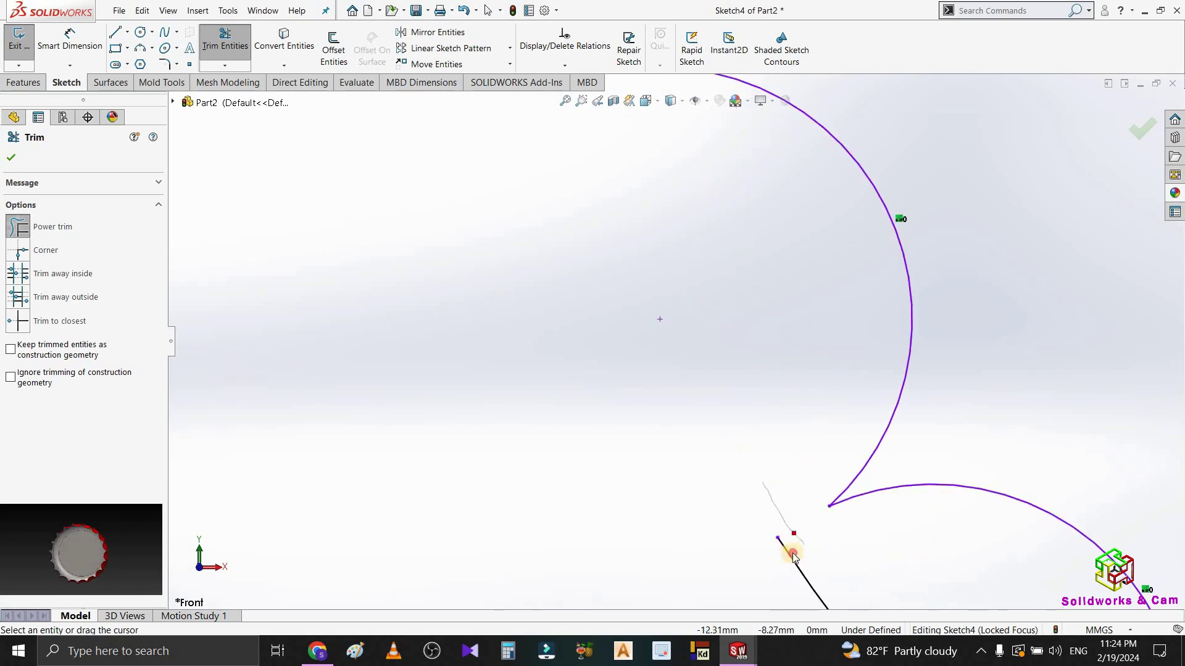
scroll(808, 494, "up", 5)
scroll(608, 314, "down", 7)
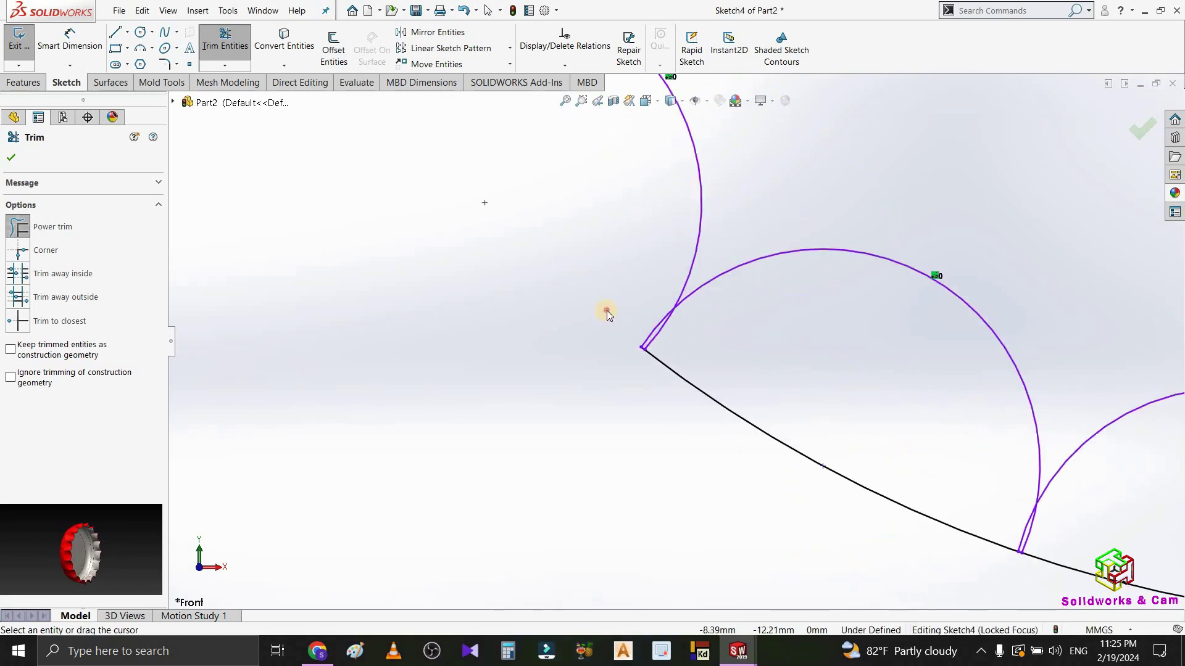
left_click_drag(822, 424, 838, 431)
scroll(838, 431, "up", 3)
Step: Trim the overlapping arc ends and outer circle segments of the notches across the bottom of the profile
scroll(806, 416, "down", 3)
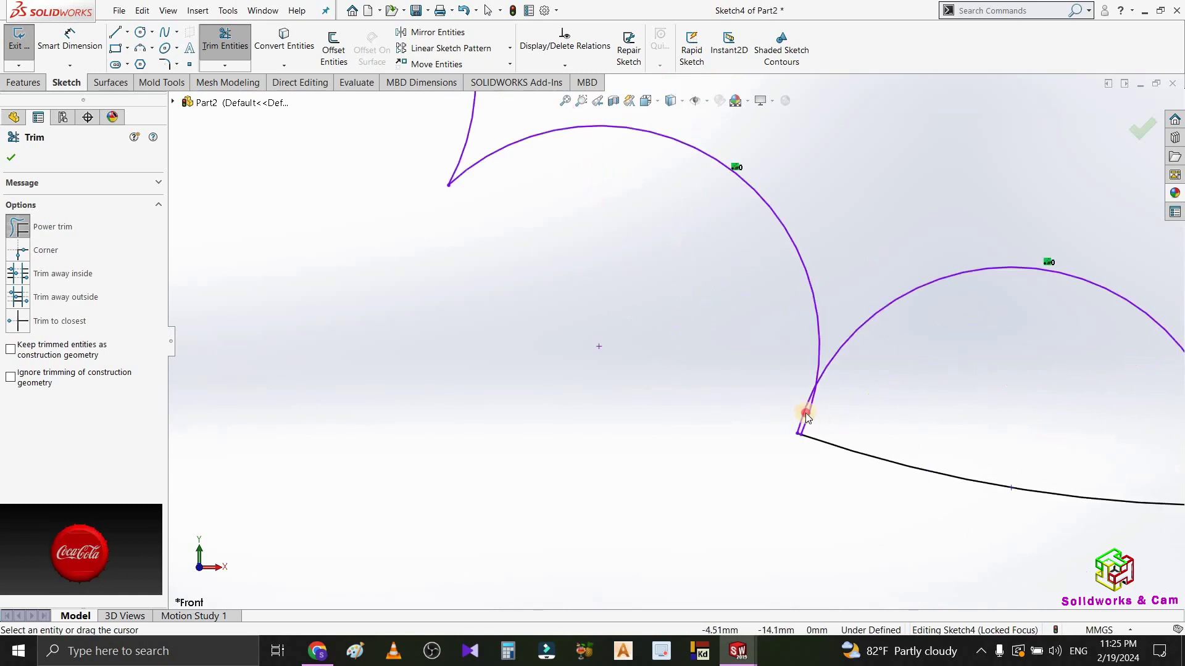
scroll(889, 432, "up", 5)
scroll(735, 335, "down", 7)
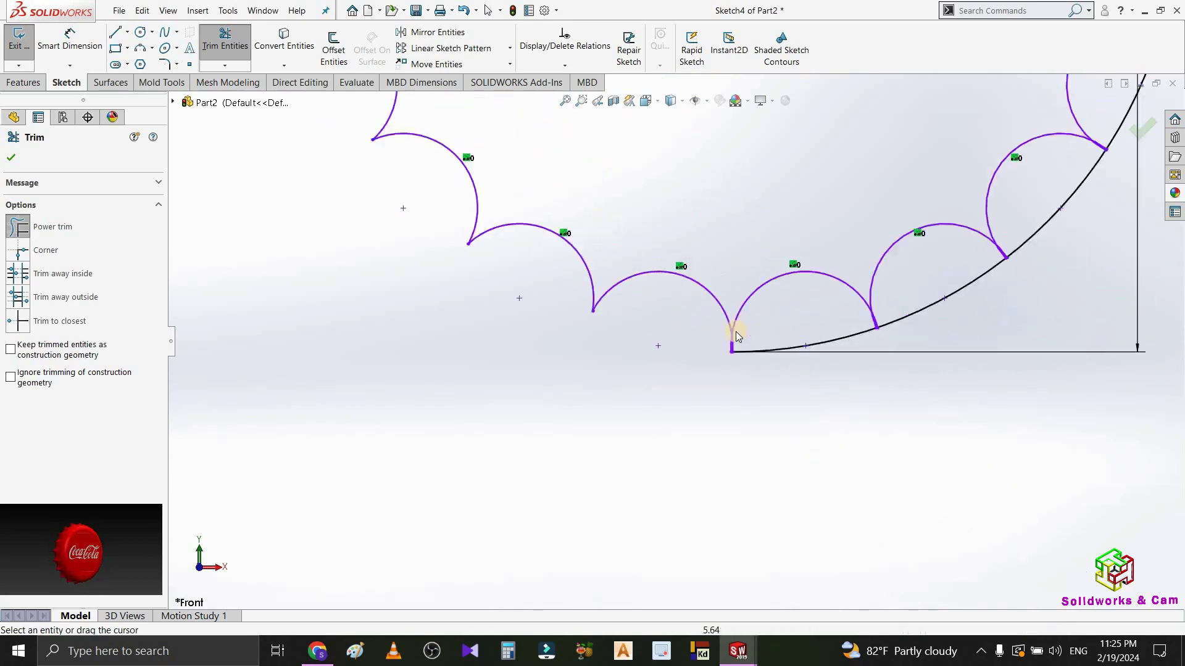
mouse_move(614, 286)
left_mouse_down()
mouse_move(795, 261)
mouse_move(812, 242)
left_mouse_up()
scroll(802, 259, "up", 4)
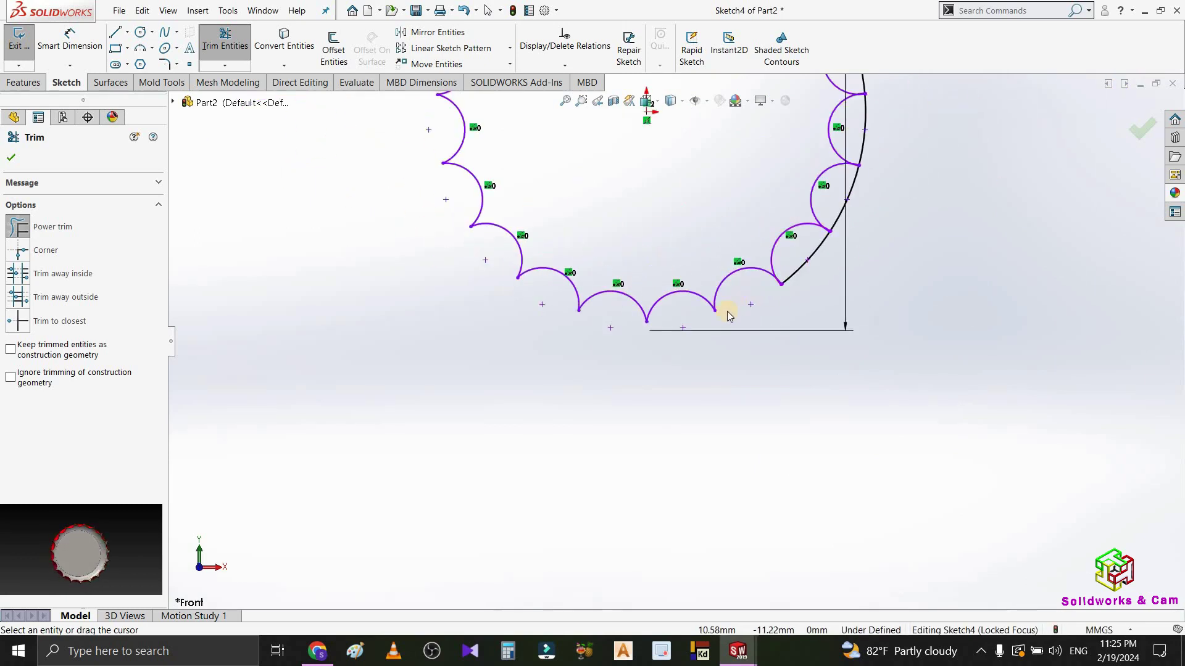
Step: Trim the overlapping arc ends and outer circle segments from the lower right notches up to the profile's right side
scroll(734, 309, "down", 3)
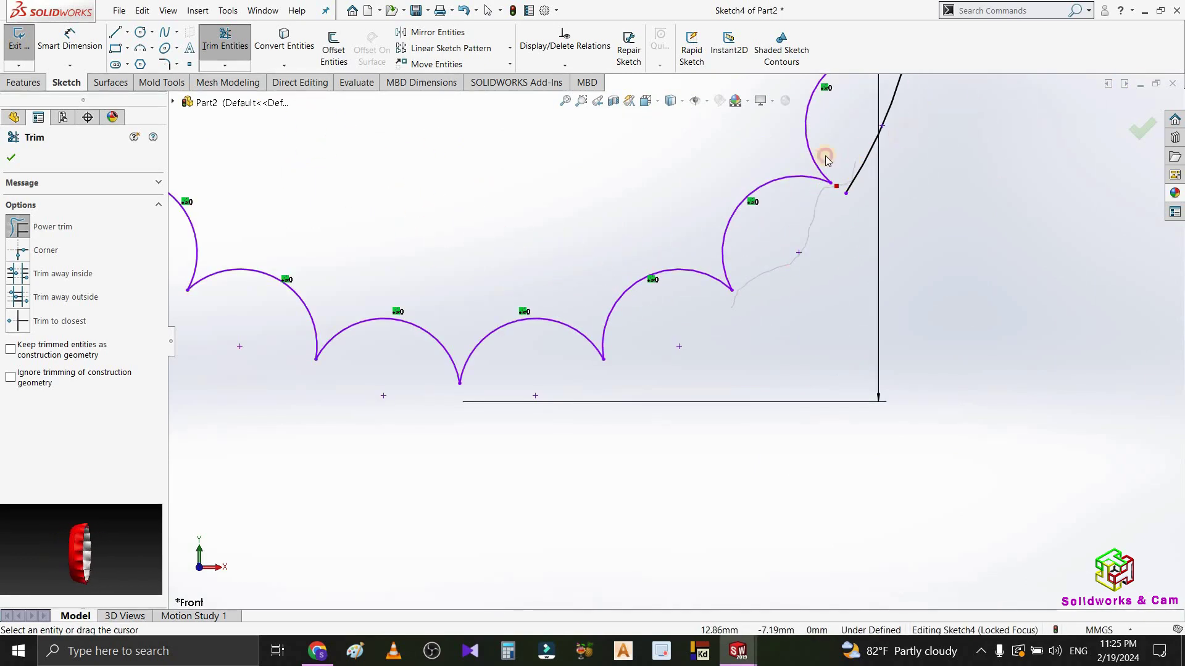
scroll(738, 291, "up", 4)
scroll(607, 493, "down", 6)
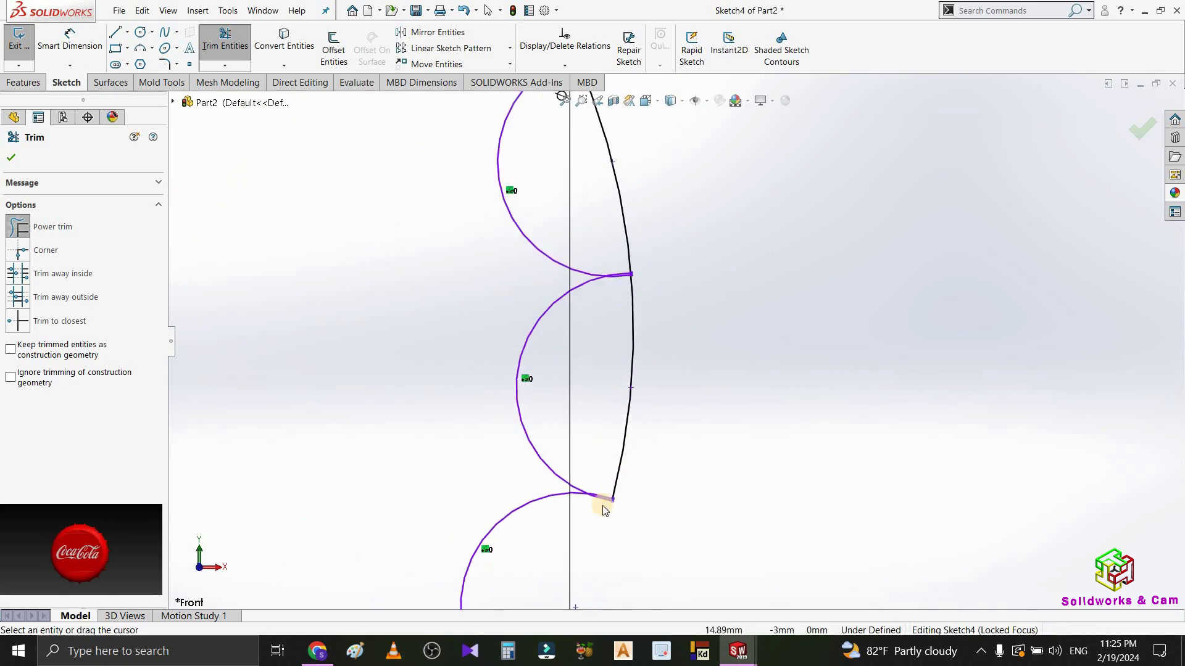
mouse_move(598, 506)
left_mouse_down()
mouse_move(658, 328)
mouse_move(627, 305)
left_mouse_up()
scroll(692, 301, "up", 3)
scroll(798, 184, "down", 6)
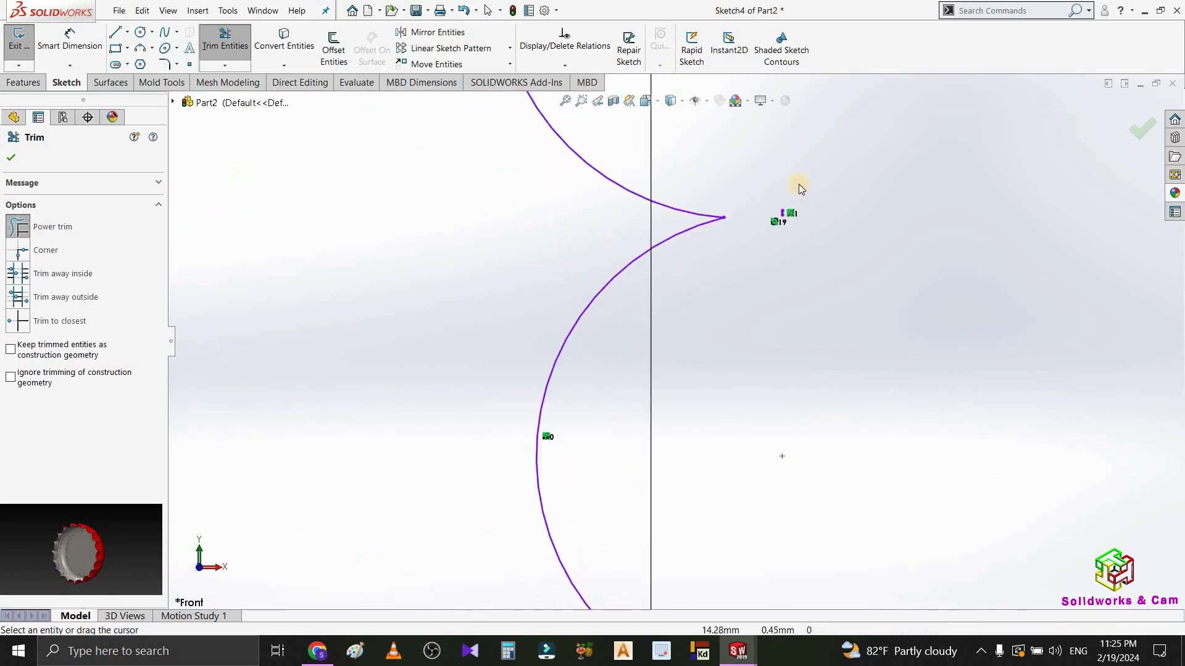
scroll(720, 220, "up", 4)
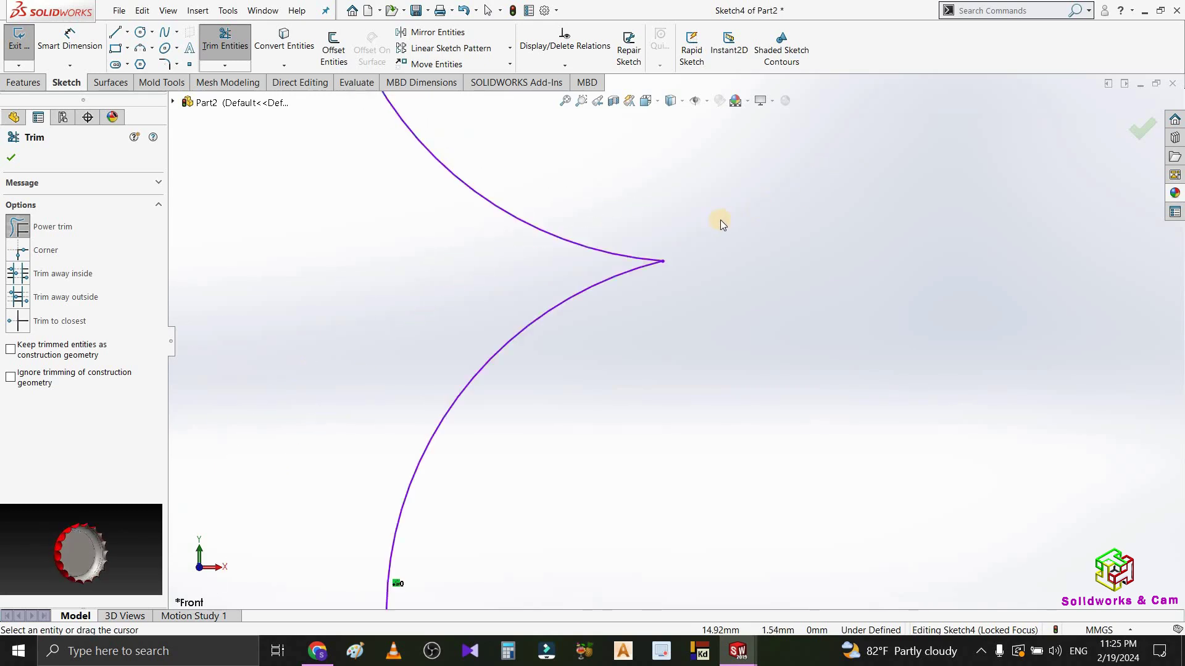
Step: Trim the remaining outer circle segments and overlapping arc ends at the upper right, leaving clean points between the notches
scroll(444, 178, "down", 6)
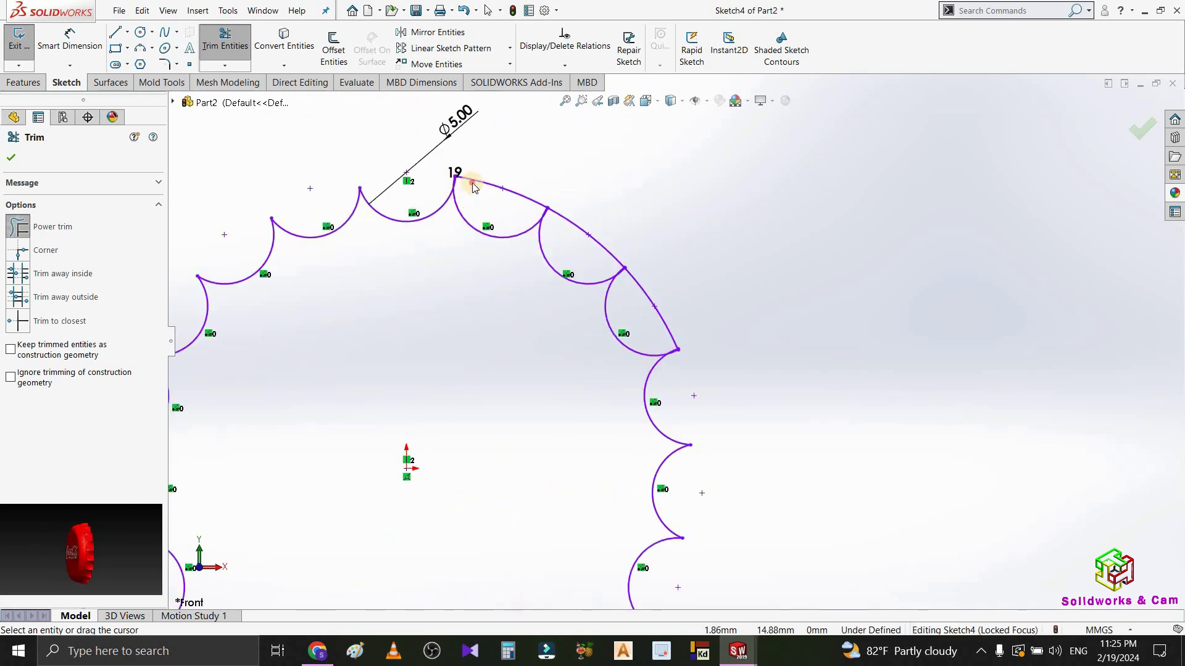
left_click_drag(474, 187, 535, 205)
left_click_drag(584, 241, 623, 273)
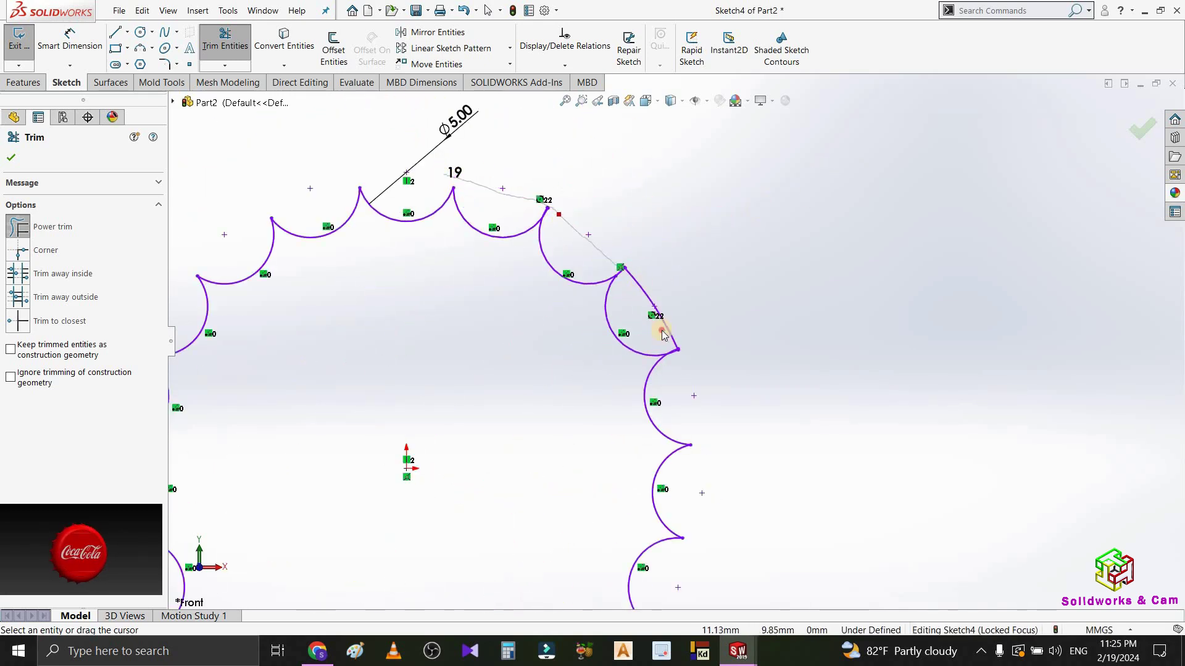
left_click_drag(663, 335, 680, 356)
scroll(519, 214, "down", 4)
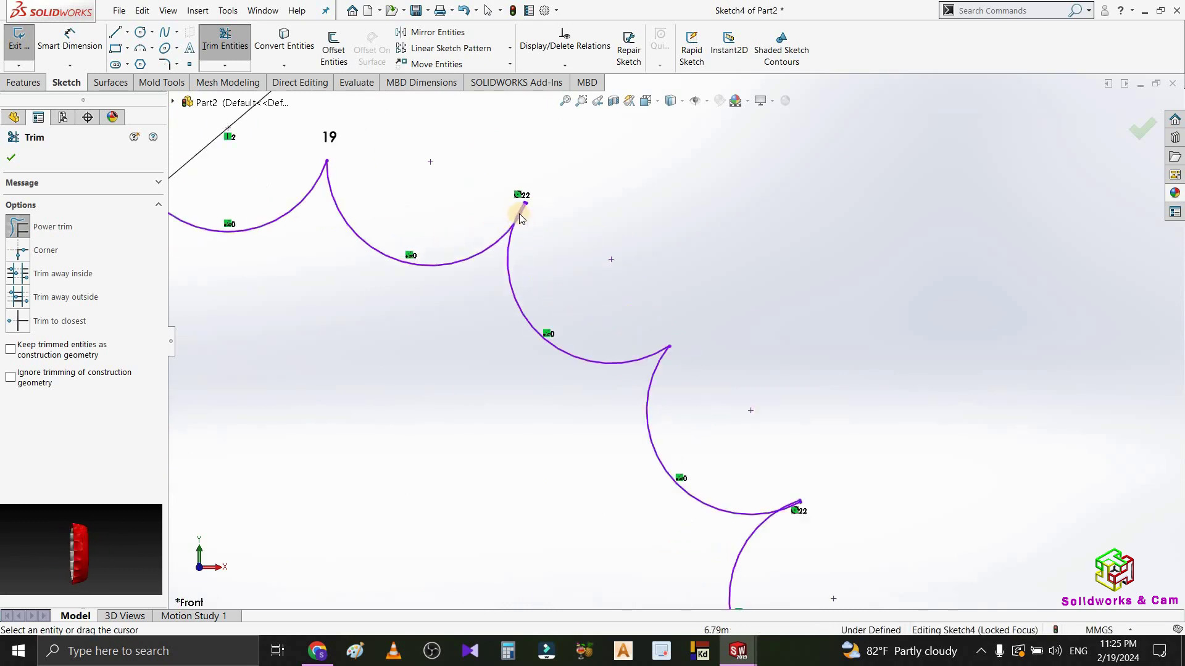
scroll(580, 224, "down", 2)
scroll(580, 224, "down", 5)
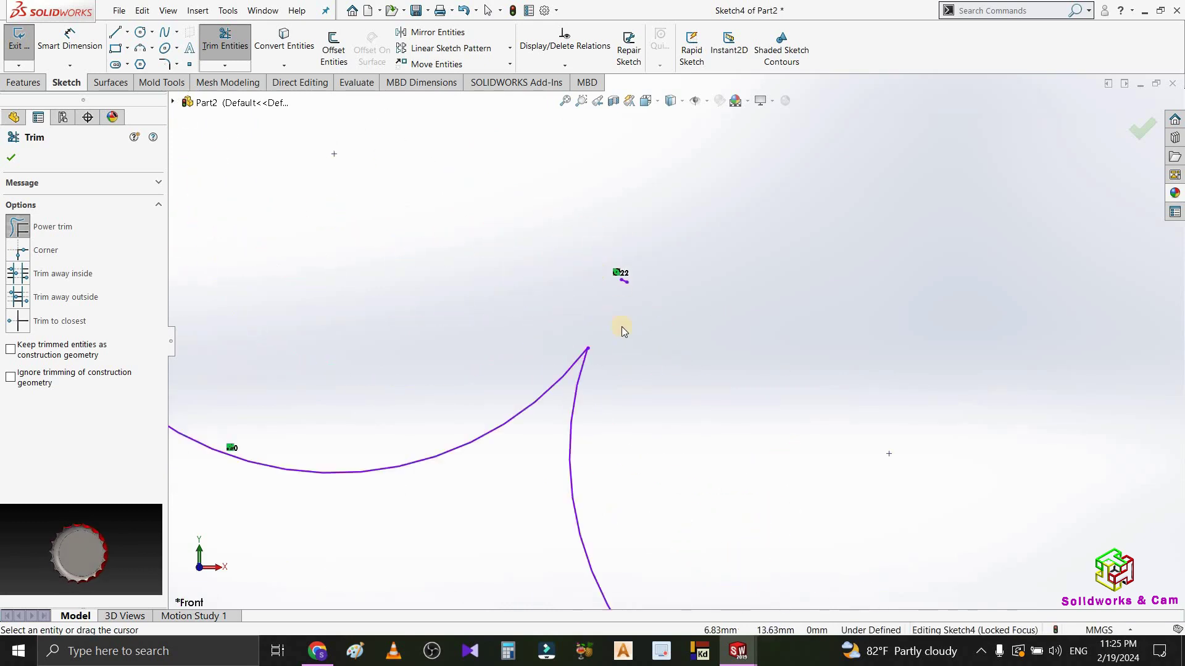
scroll(815, 468, "up", 5)
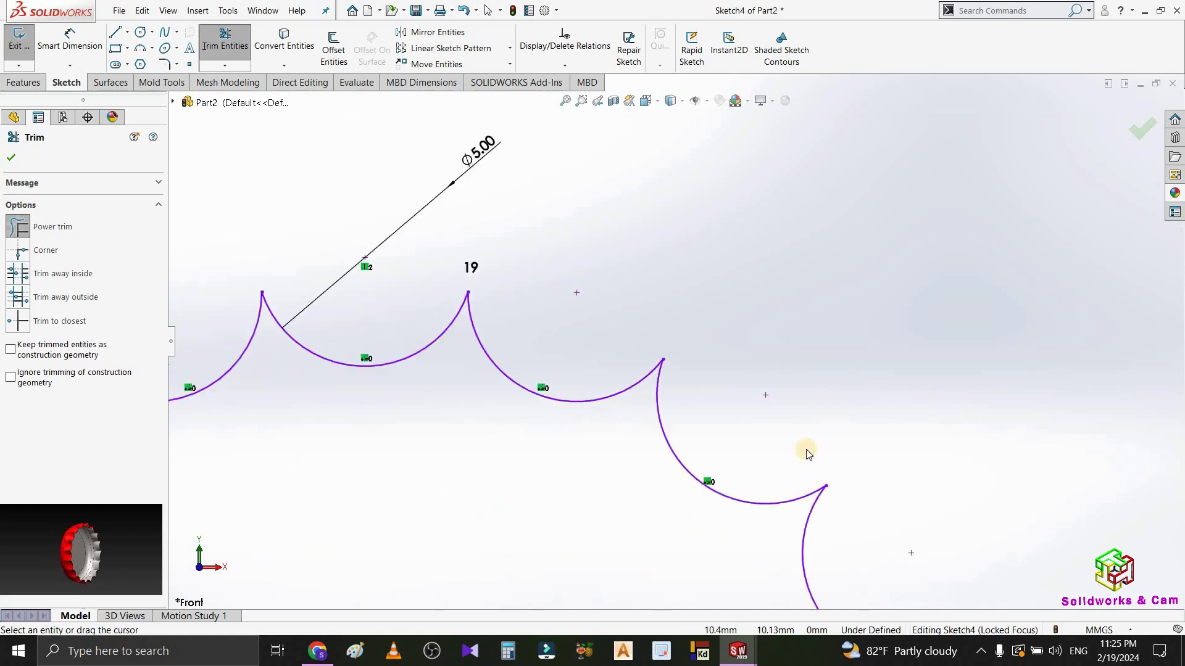
Step: Trim the last overlapping arc ends on the profile's right side and close the scalloped sketch
scroll(664, 389, "down", 5)
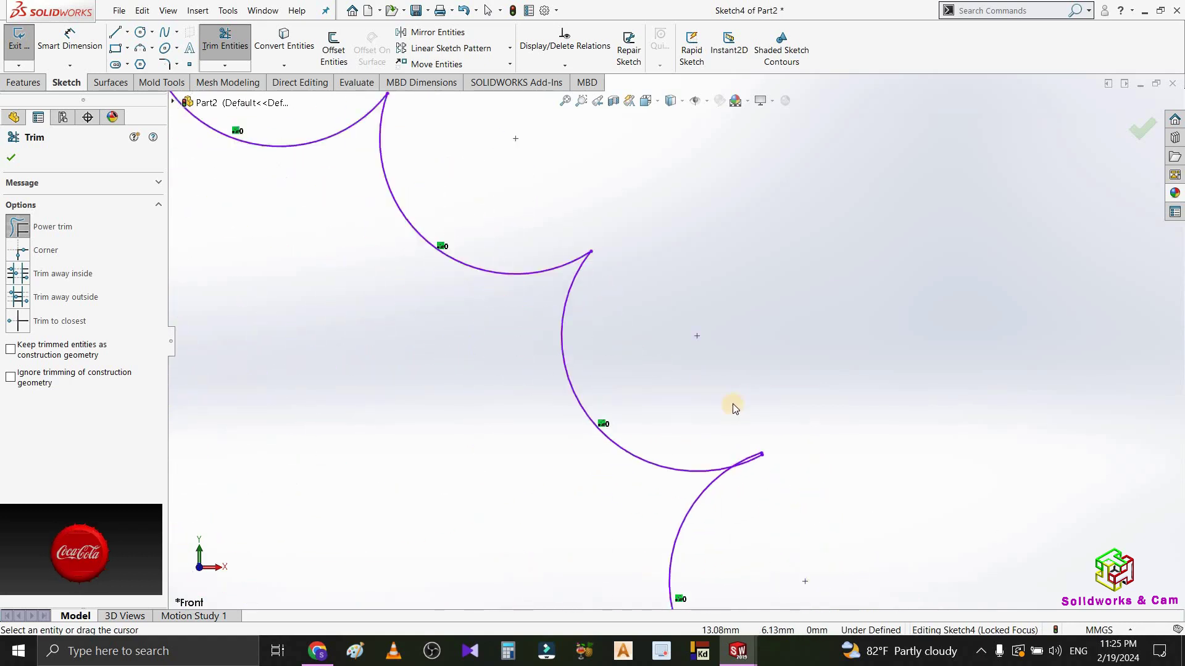
scroll(772, 464, "down", 3)
scroll(764, 419, "down", 5)
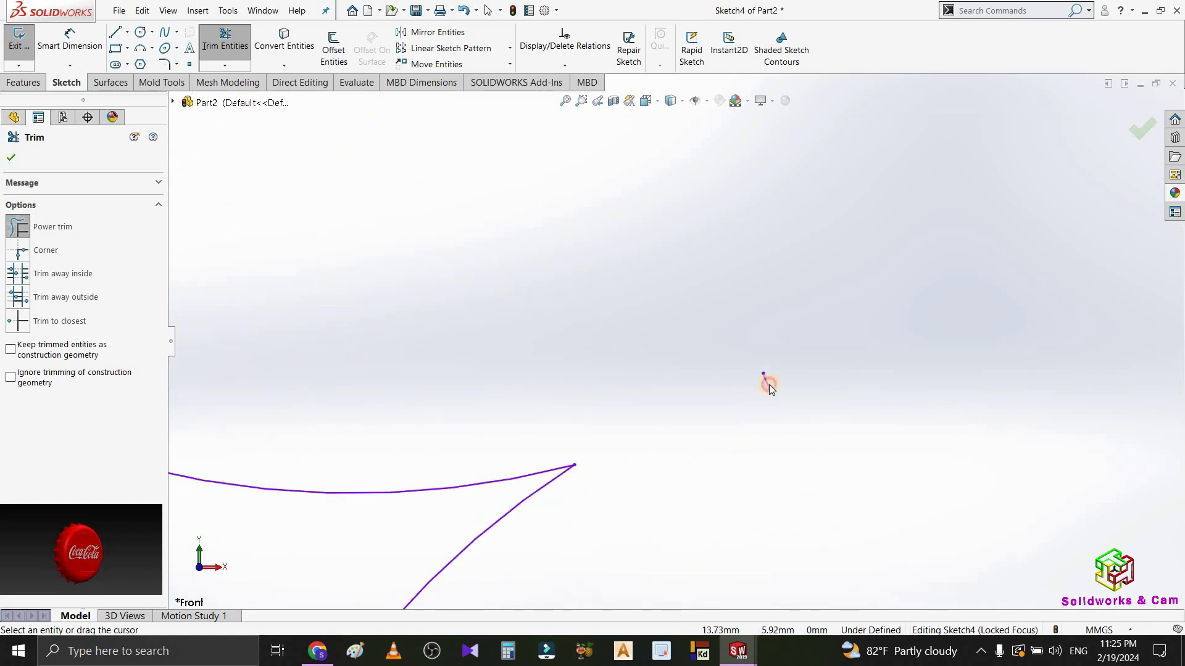
scroll(739, 435, "up", 10)
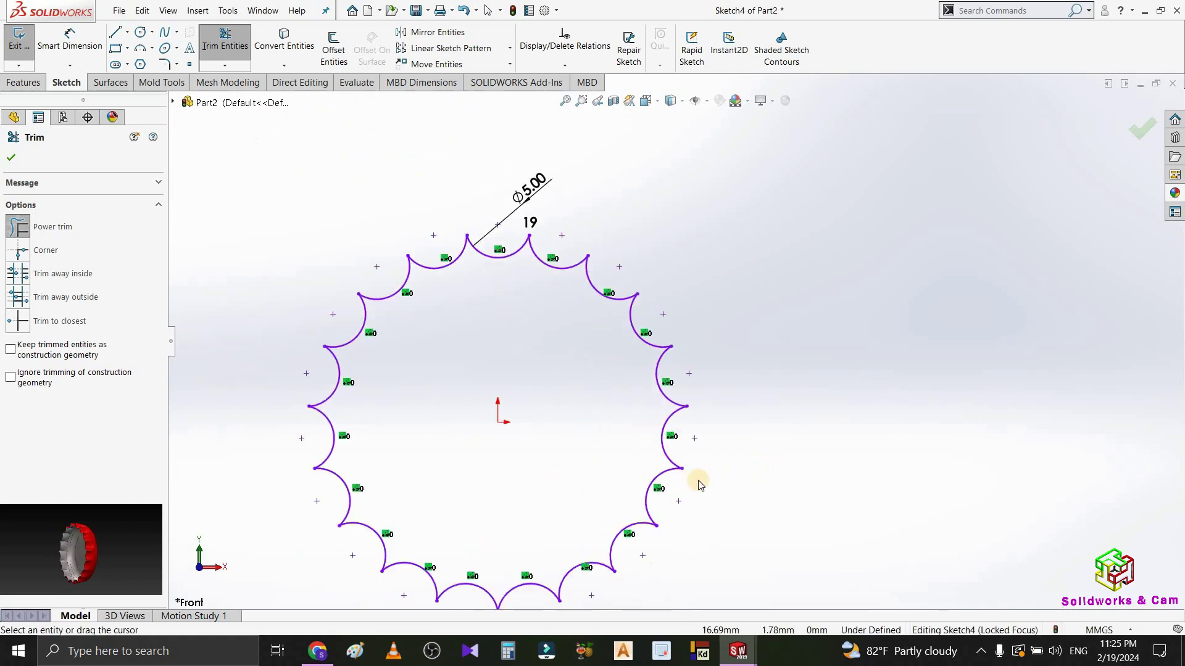
scroll(679, 448, "down", 3)
scroll(1045, 183, "up", 3)
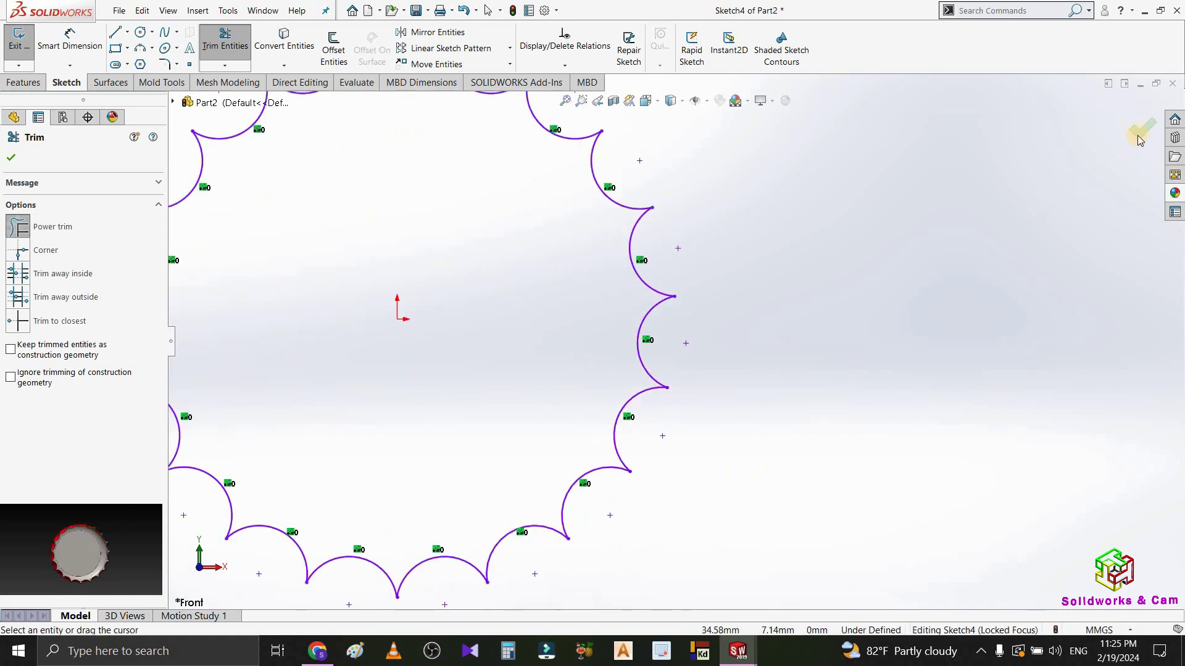
key("Escape")
scroll(644, 300, "up", 3)
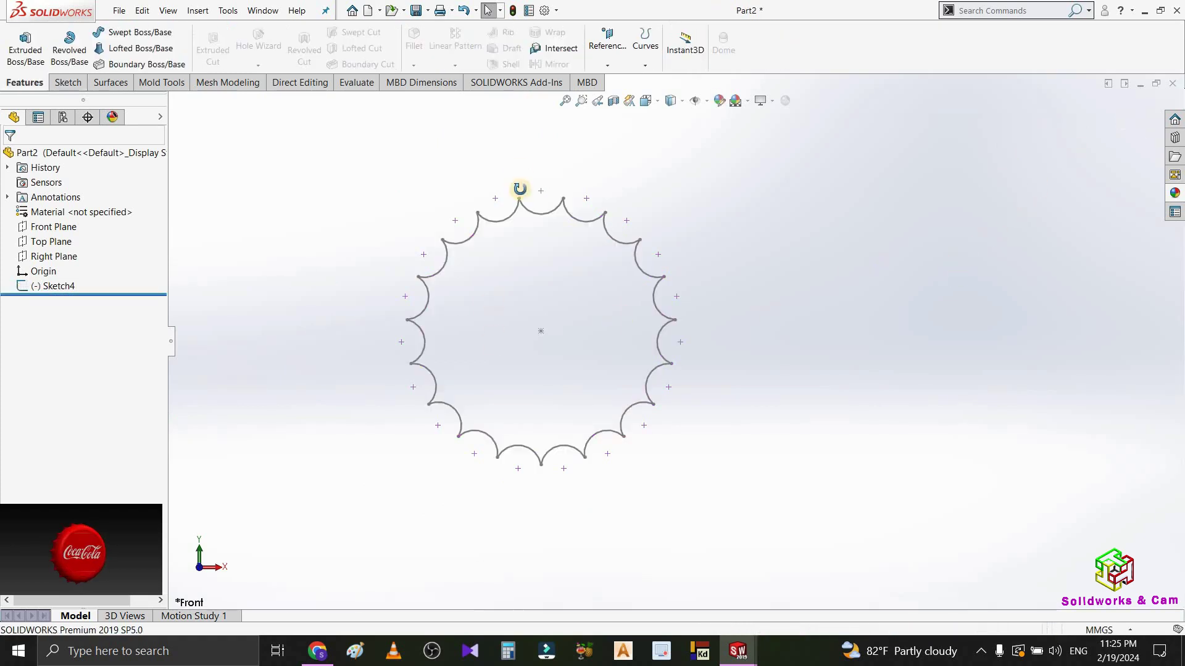
Step: Create a reference plane offset 4 mm from the Front Plane
mouse_move(520, 190)
middle_mouse_down()
mouse_move(451, 295)
mouse_move(99, 278)
middle_mouse_up()
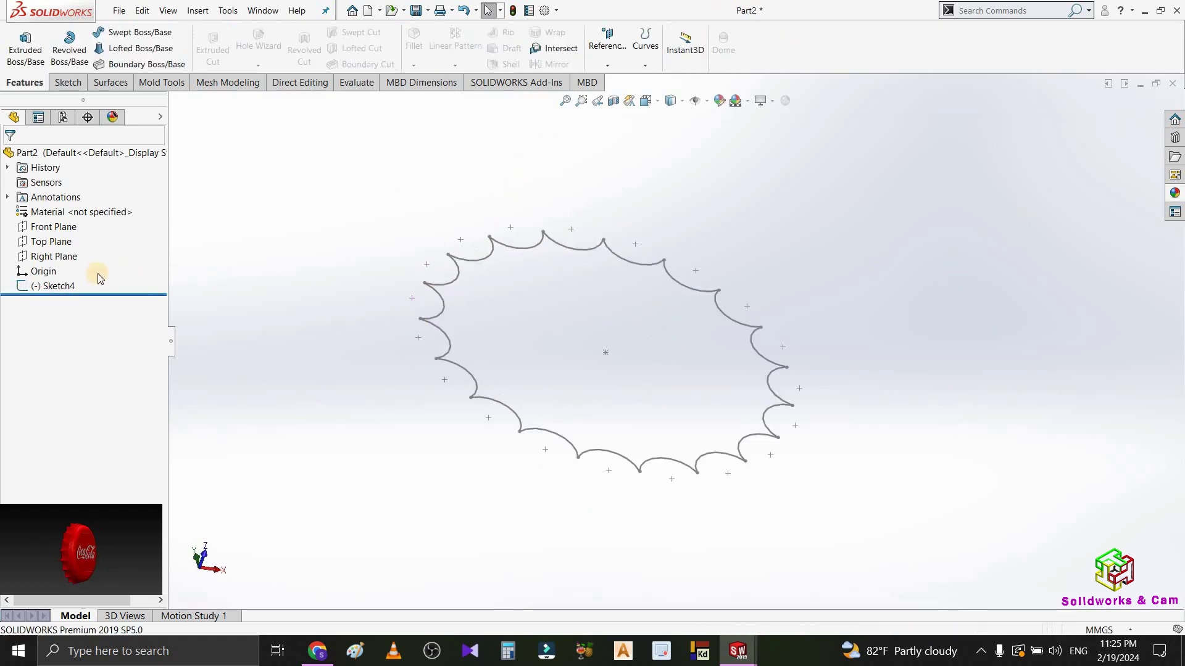
left_click(42, 227)
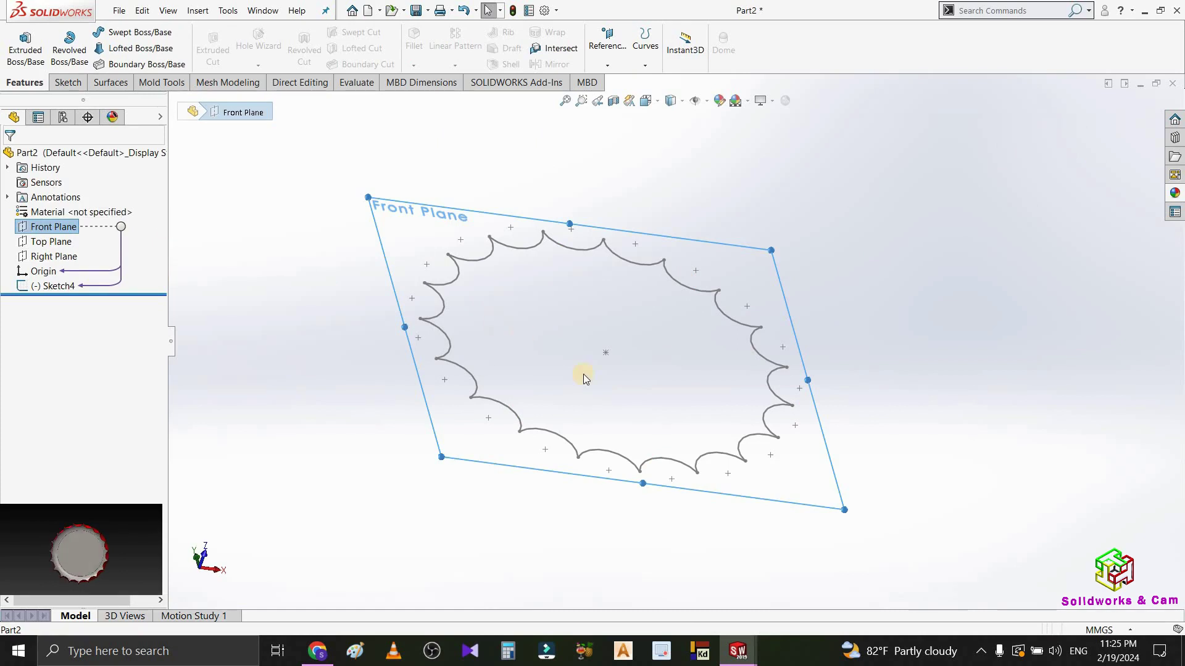
key("p")
middle_click_drag(611, 369, 595, 266)
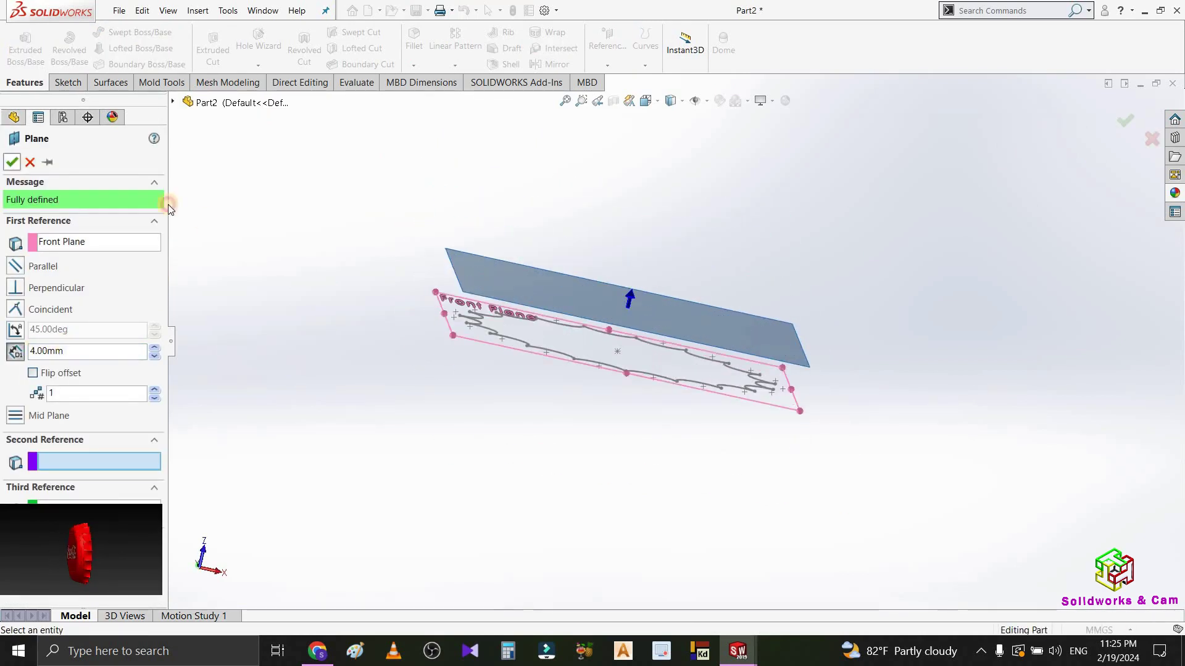
left_click(312, 281)
key("ctrl+8")
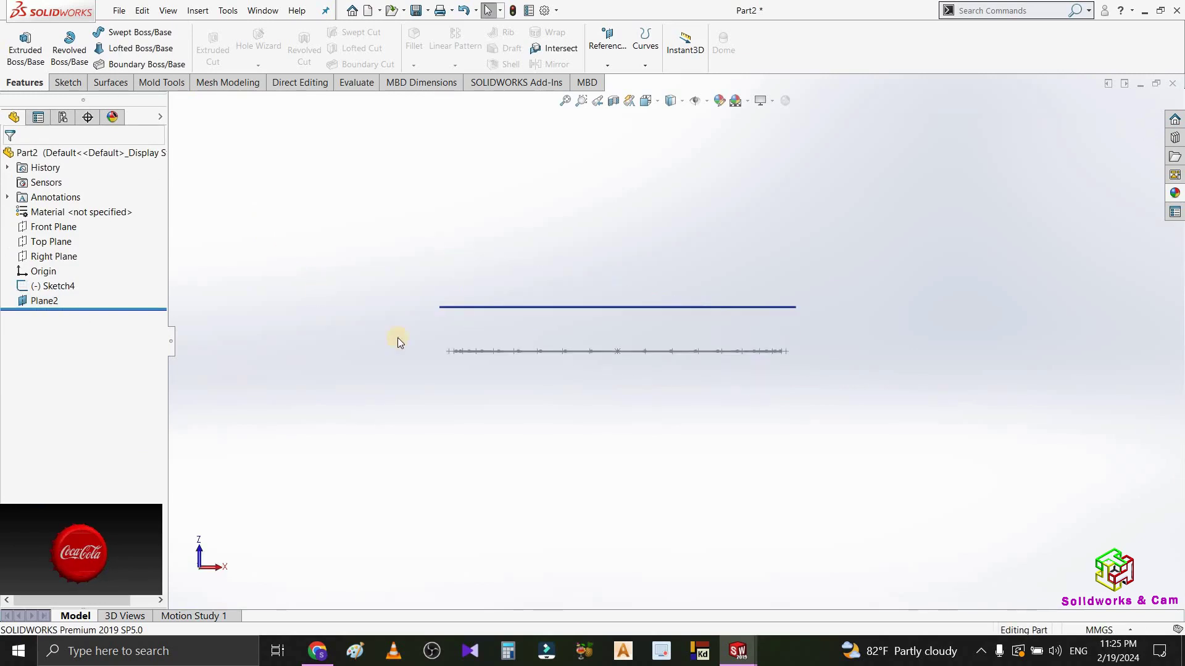
Step: Start a sketch on the new offset plane and draw a circle about 7.7 mm in diameter centred on the origin
key("ctrl+1")
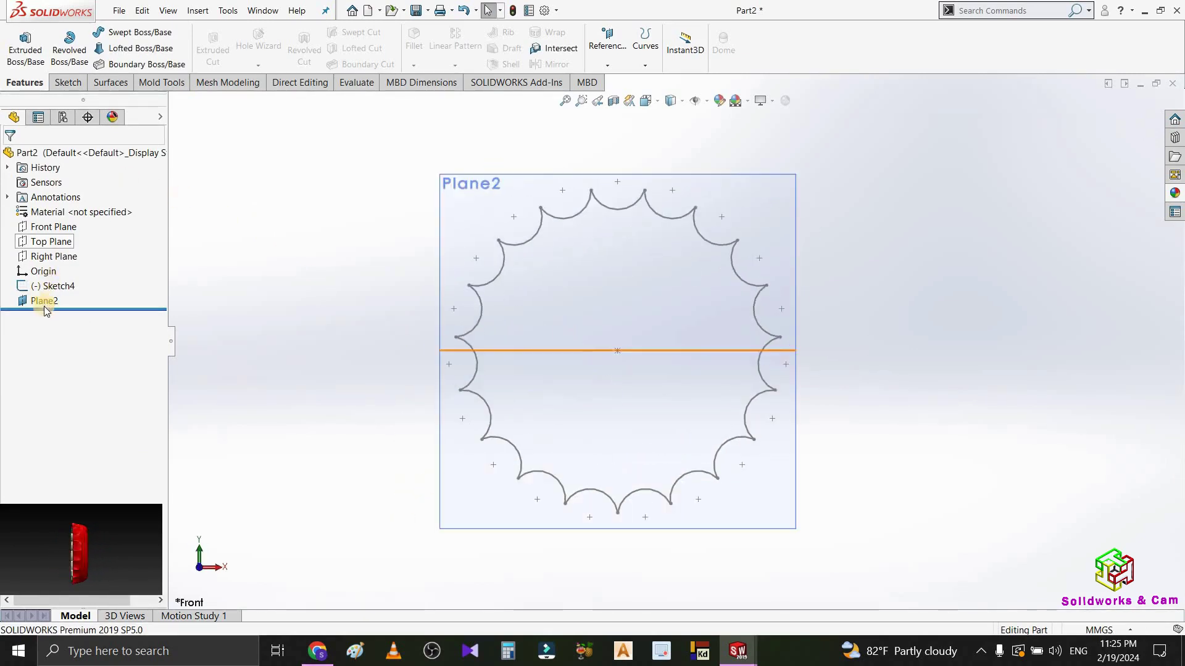
left_click(53, 300)
left_click(56, 287)
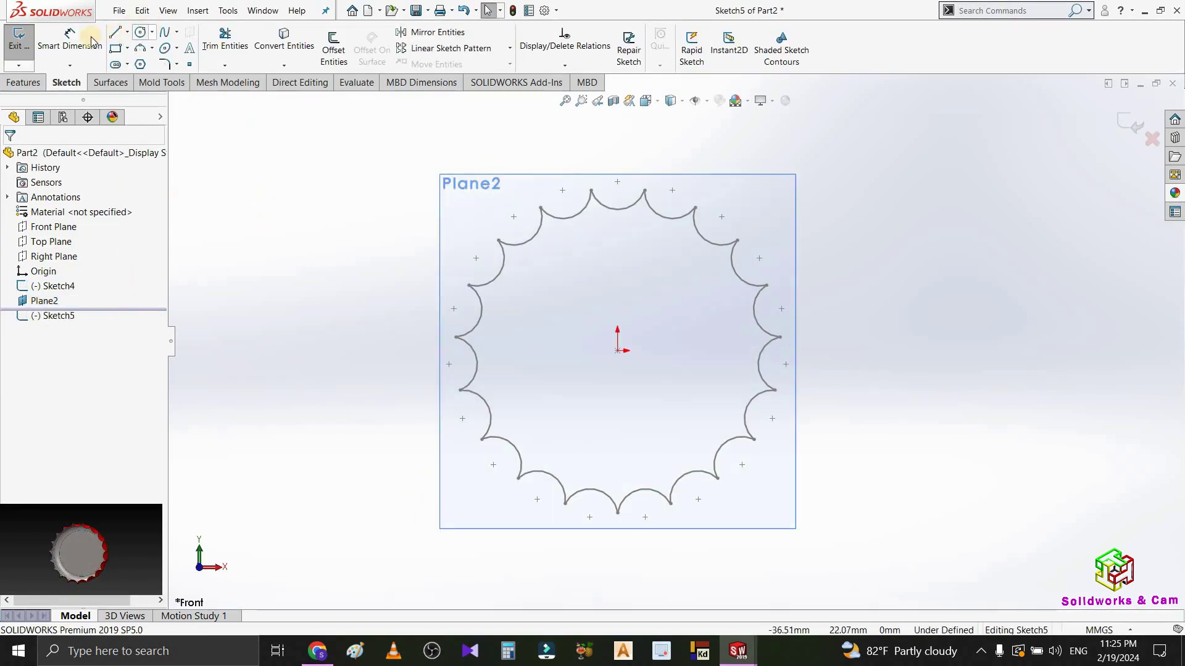
left_click(617, 350)
left_click(636, 390)
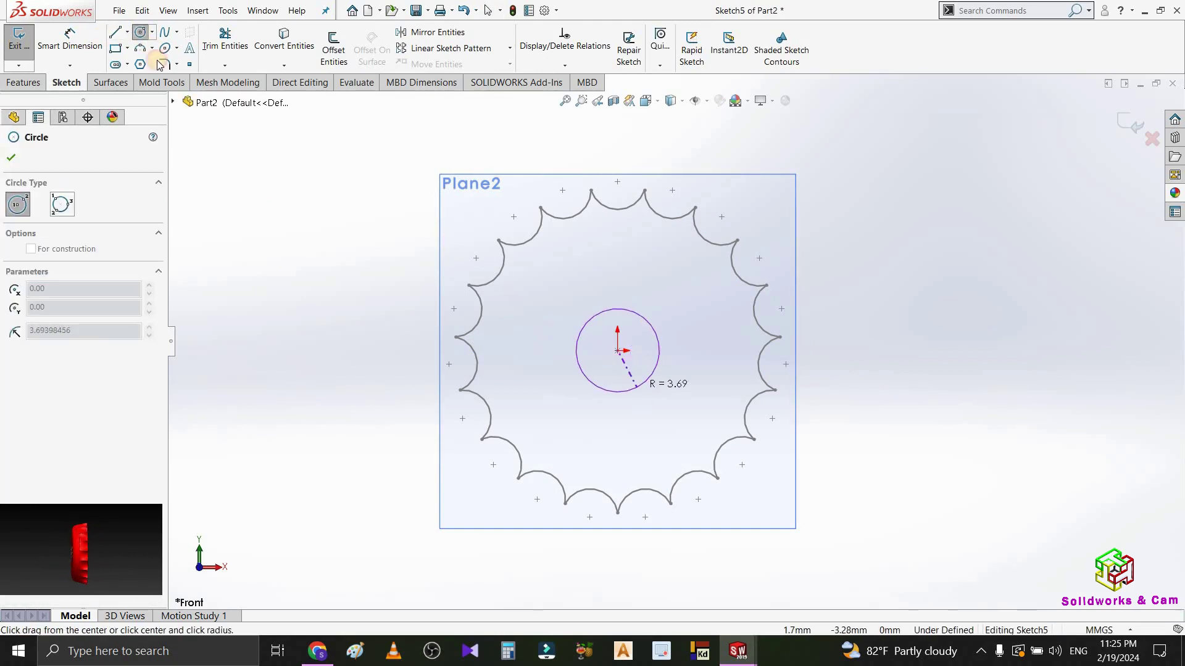
Step: Set the circle's diameter to 26.5 mm and close the sketch
left_click(98, 54)
left_click(620, 310)
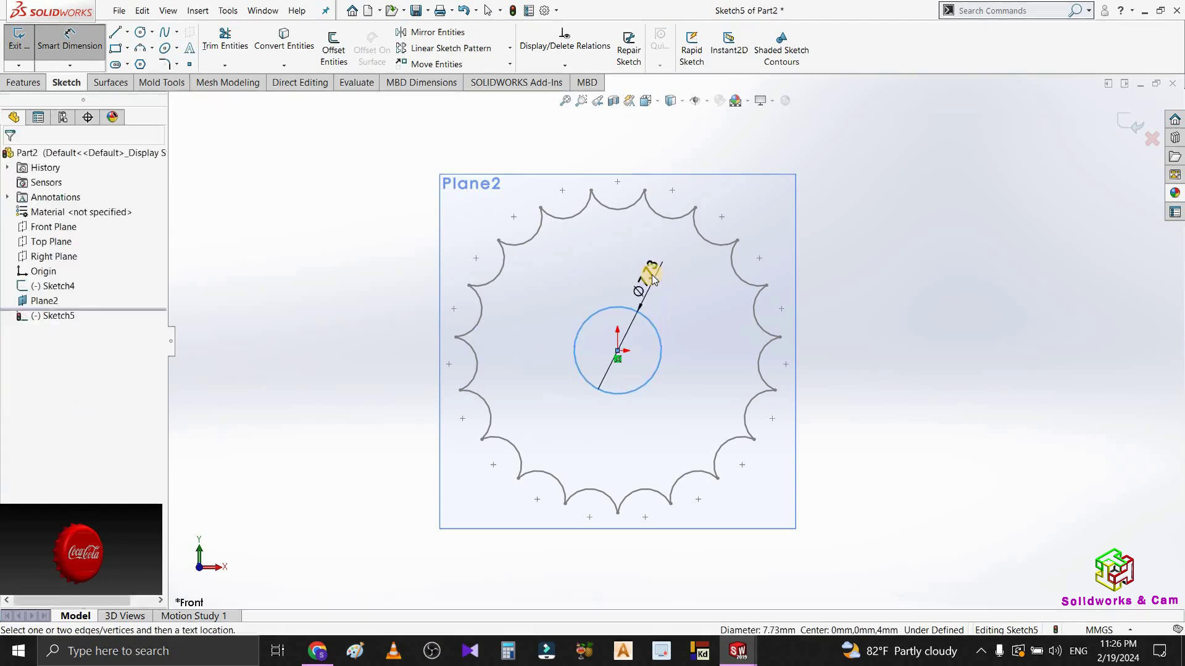
left_click(652, 279)
type("26.5")
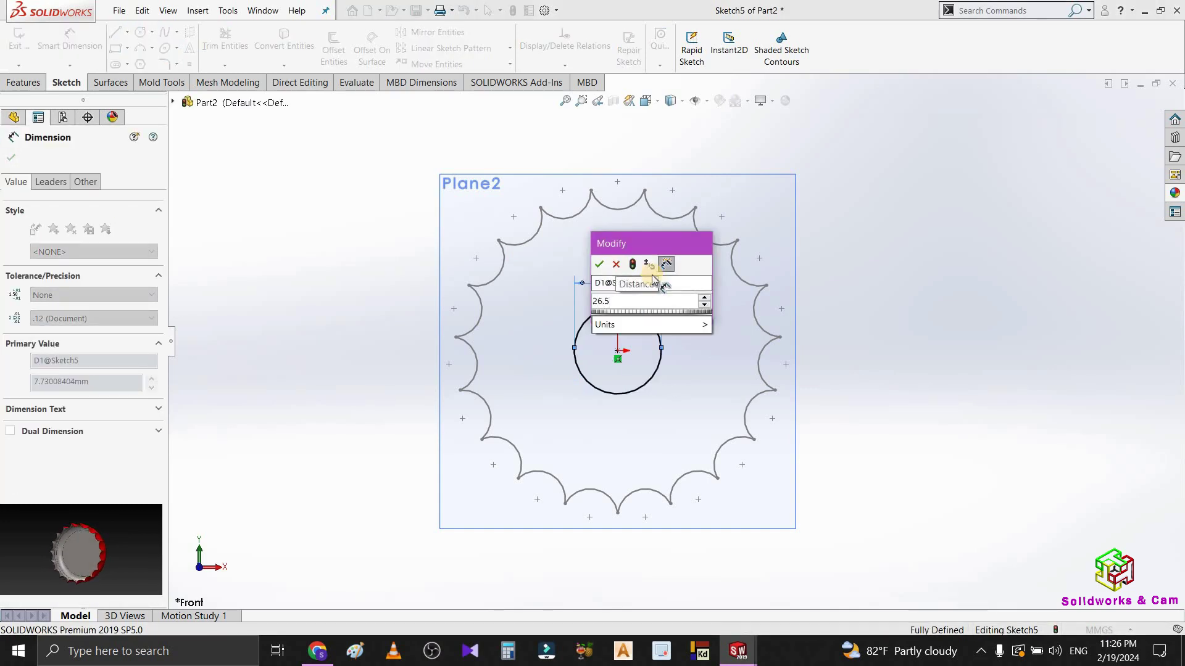
key("Return")
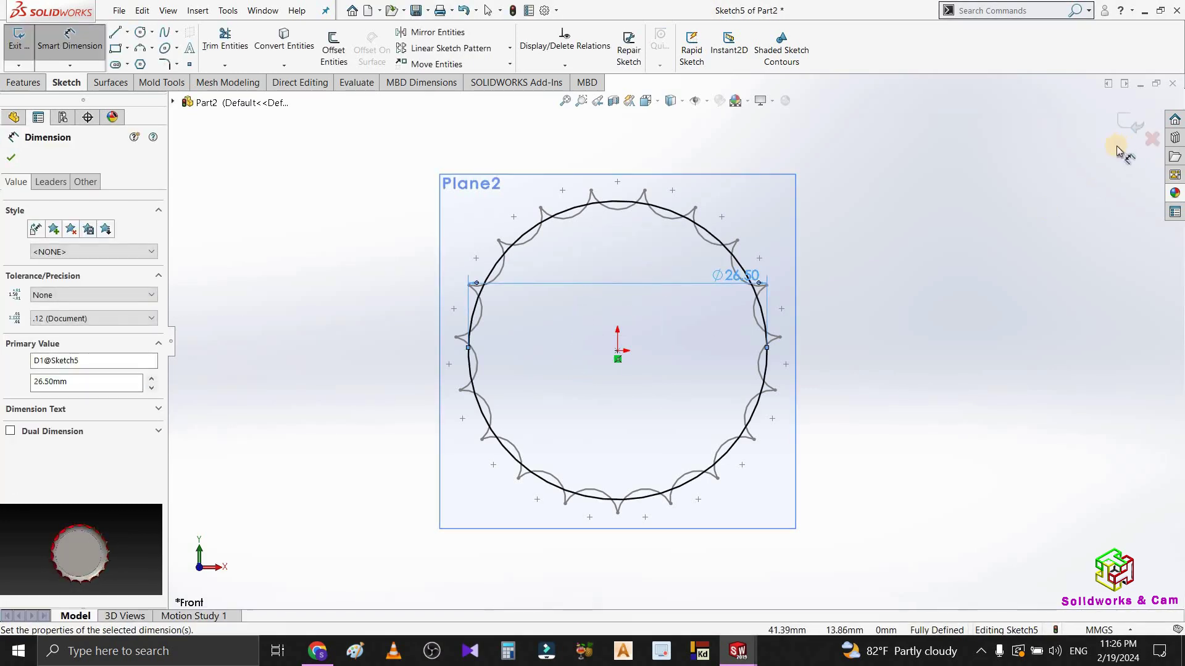
double_click(1070, 248)
Step: Hide the offset plane that carries the circle sketch
left_click(821, 246)
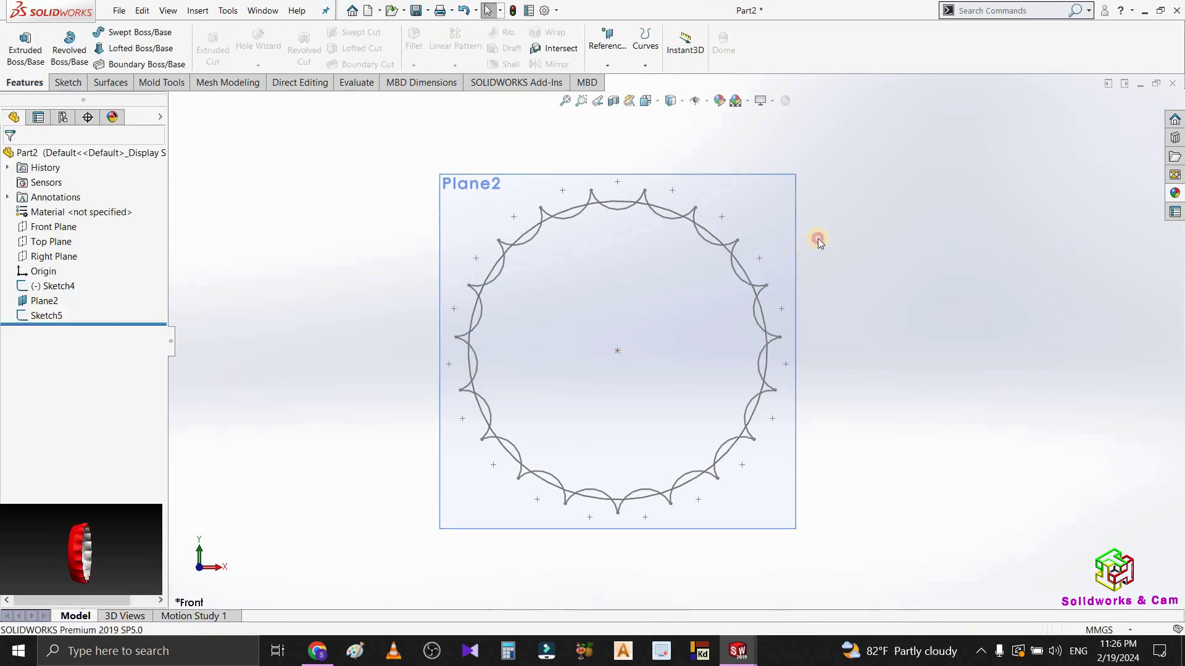
left_click(796, 238)
left_click(870, 211)
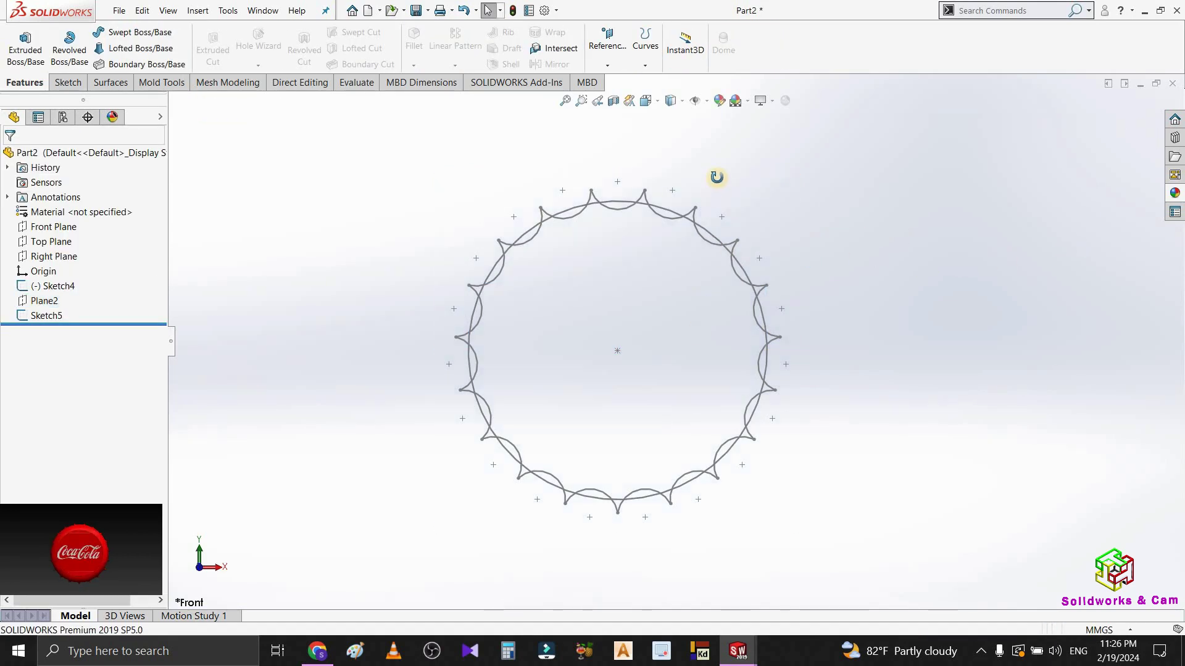
Step: Loft a solid between the scalloped profile and the 26.5 mm circle
middle_click_drag(716, 177, 74, 42)
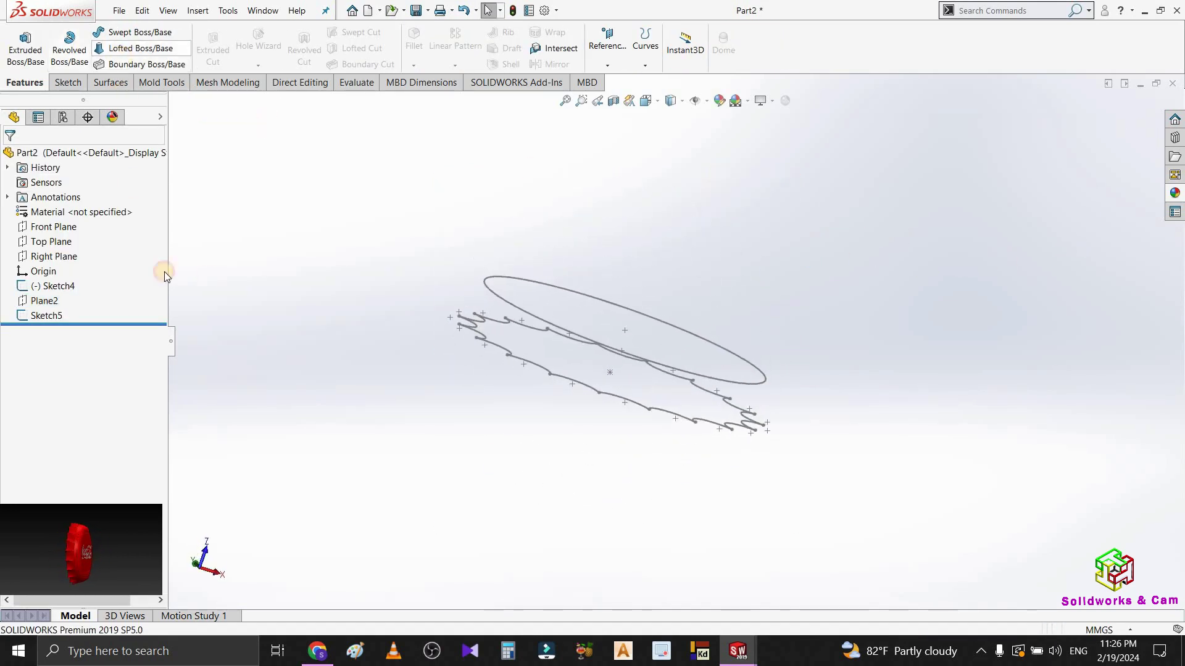
middle_click_drag(457, 327, 471, 370)
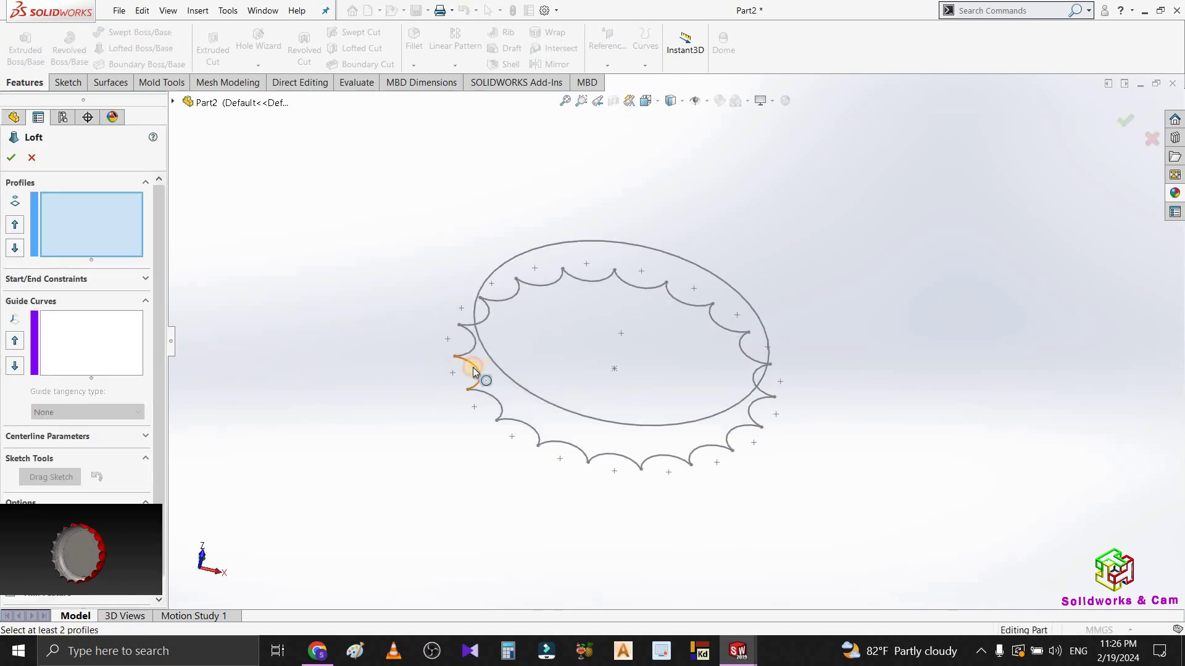
left_click(473, 372)
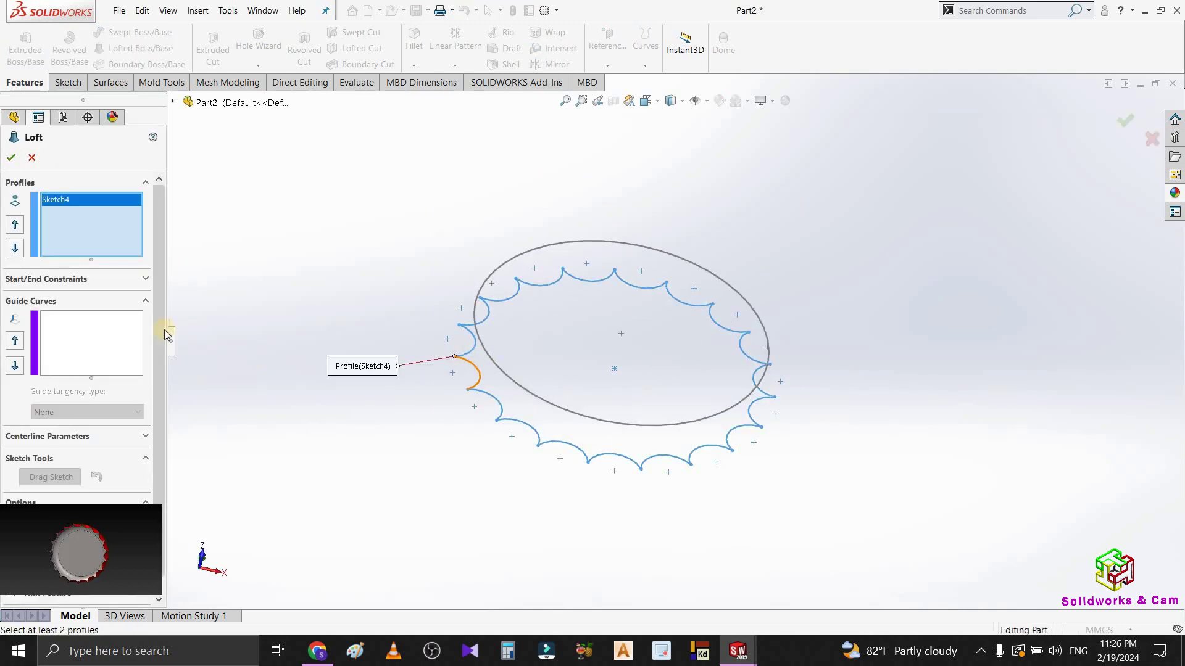
left_click(481, 312)
mouse_move(480, 312)
middle_mouse_down()
mouse_move(540, 231)
mouse_move(664, 386)
middle_mouse_up()
scroll(665, 386, "down", 3)
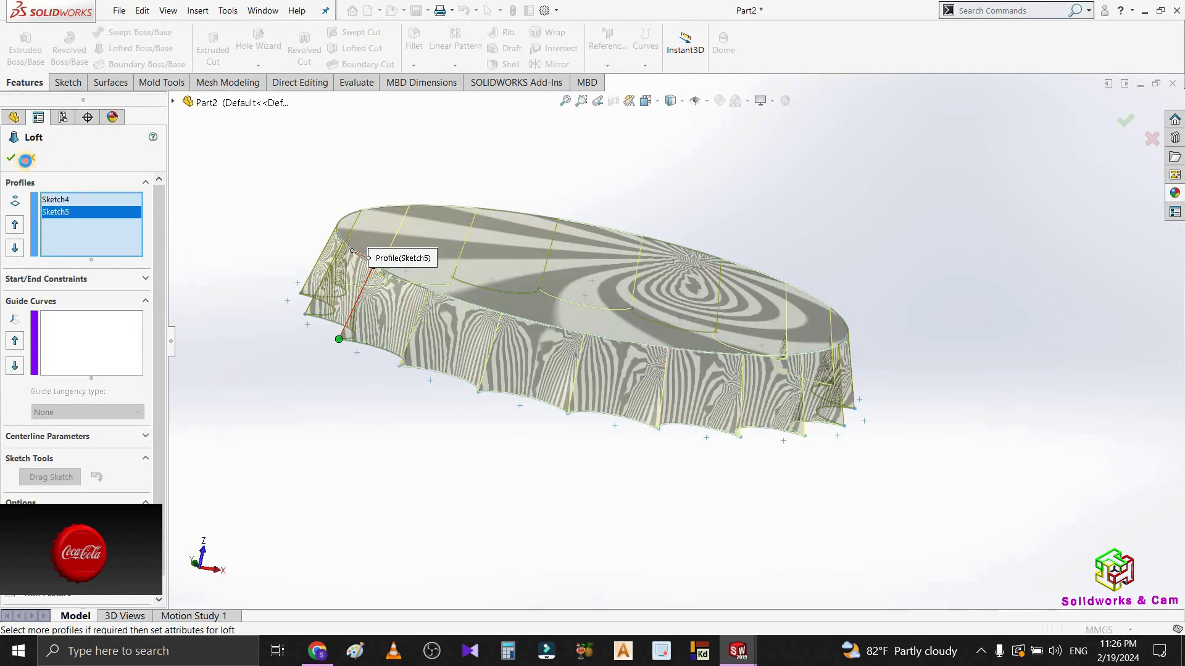
Step: Create a reference plane offset 3 mm outward from the loft's flat circular top face
middle_click_drag(449, 349, 535, 283)
left_click(537, 285)
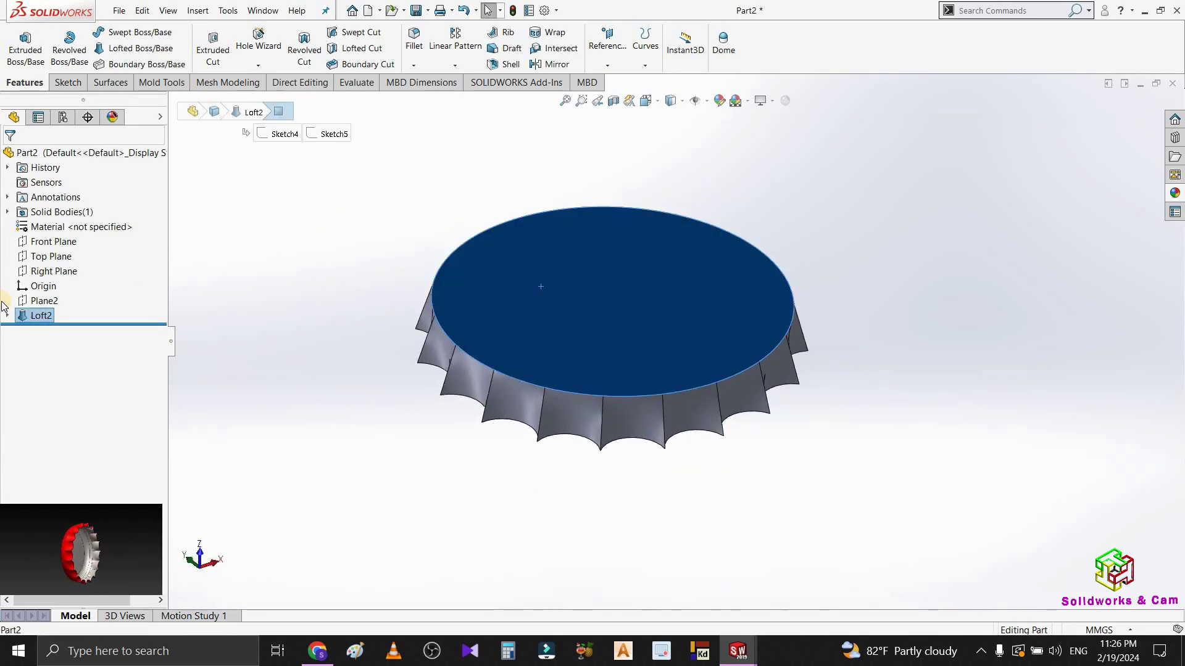
key("p")
key("Return")
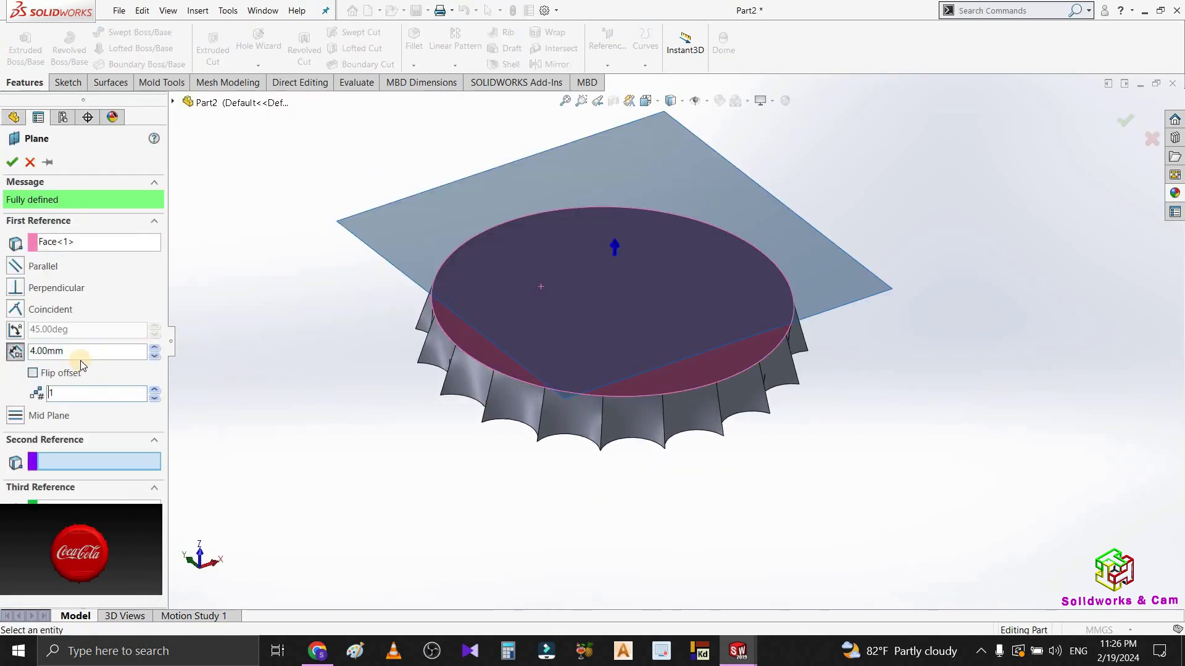
left_click(82, 358)
double_click(81, 353)
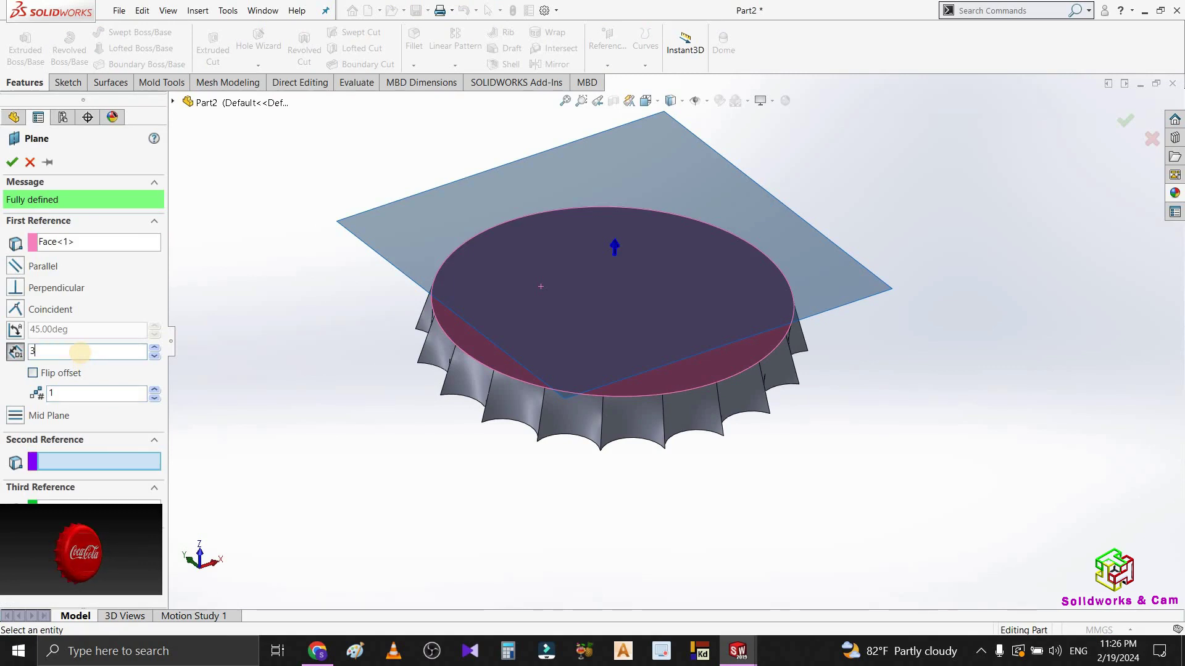
type("3")
key("Return")
middle_click_drag(465, 521, 466, 501)
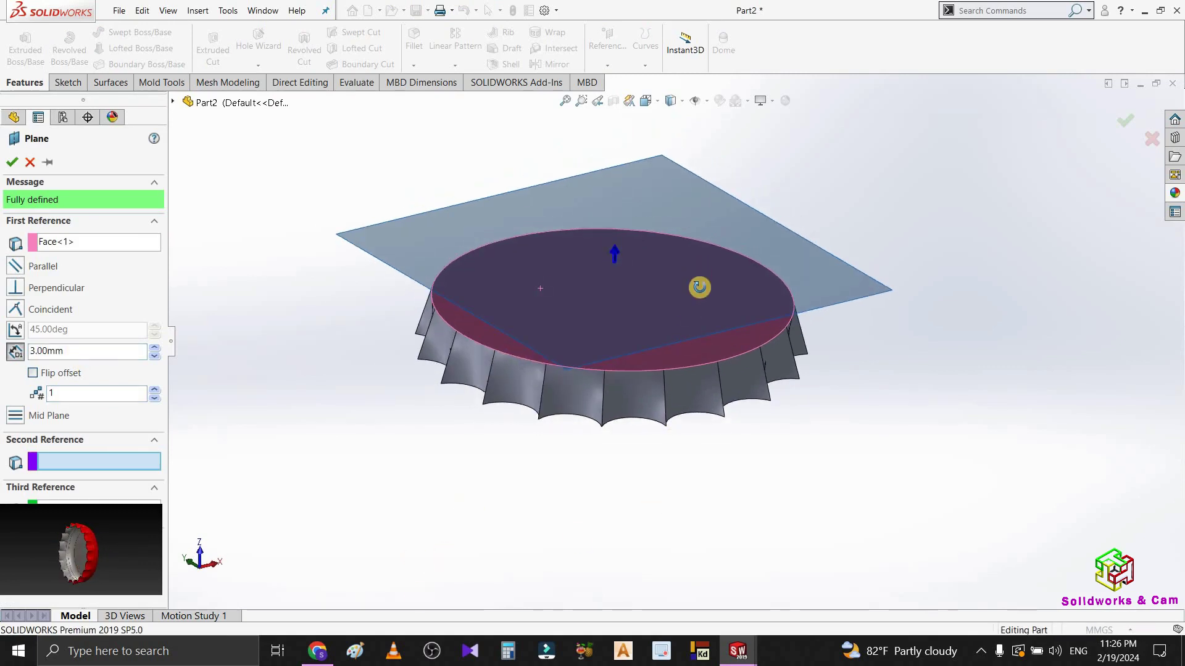
middle_click_drag(699, 287, 543, 256)
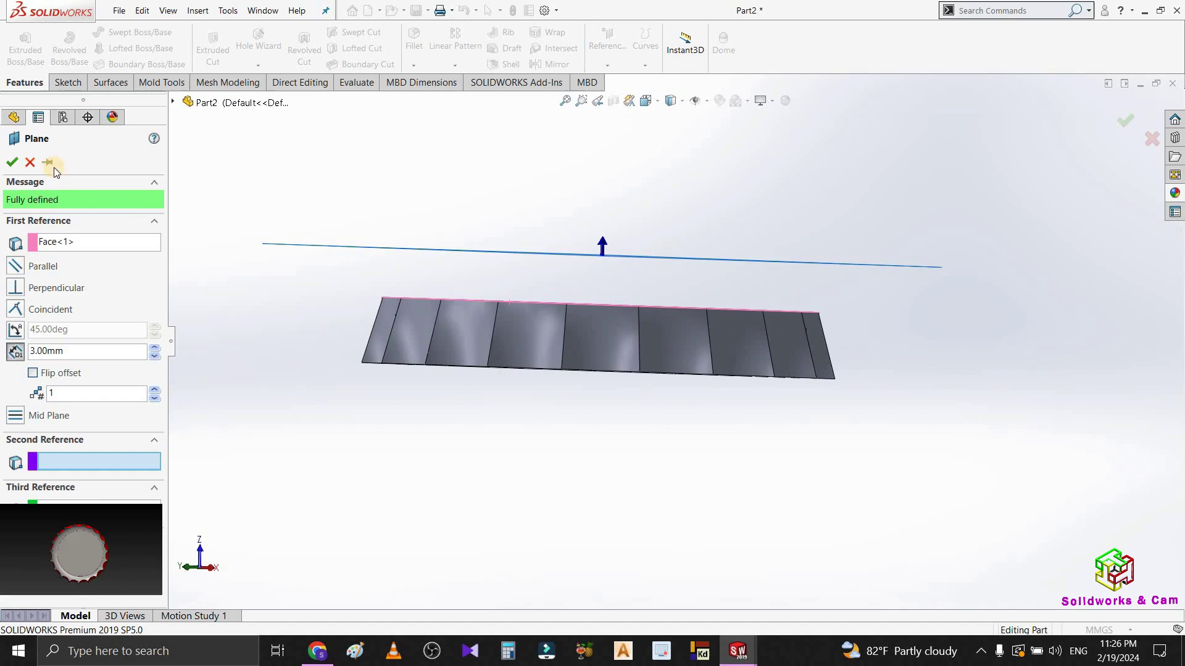
left_click(15, 164)
left_click(45, 332)
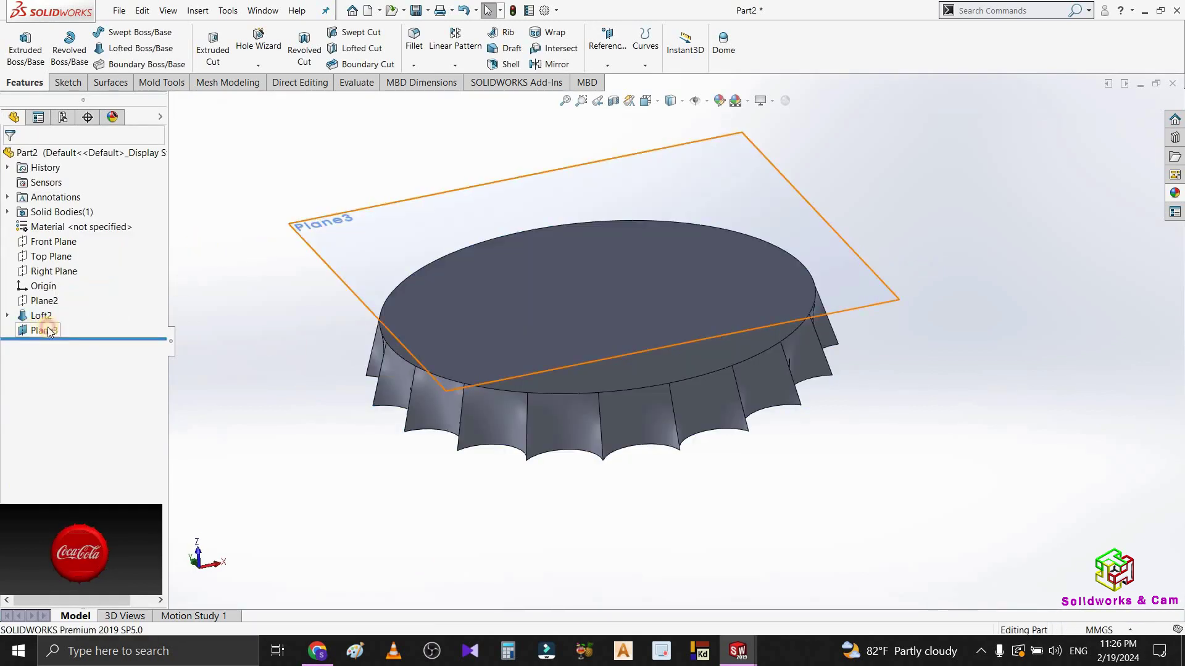
left_click(43, 310)
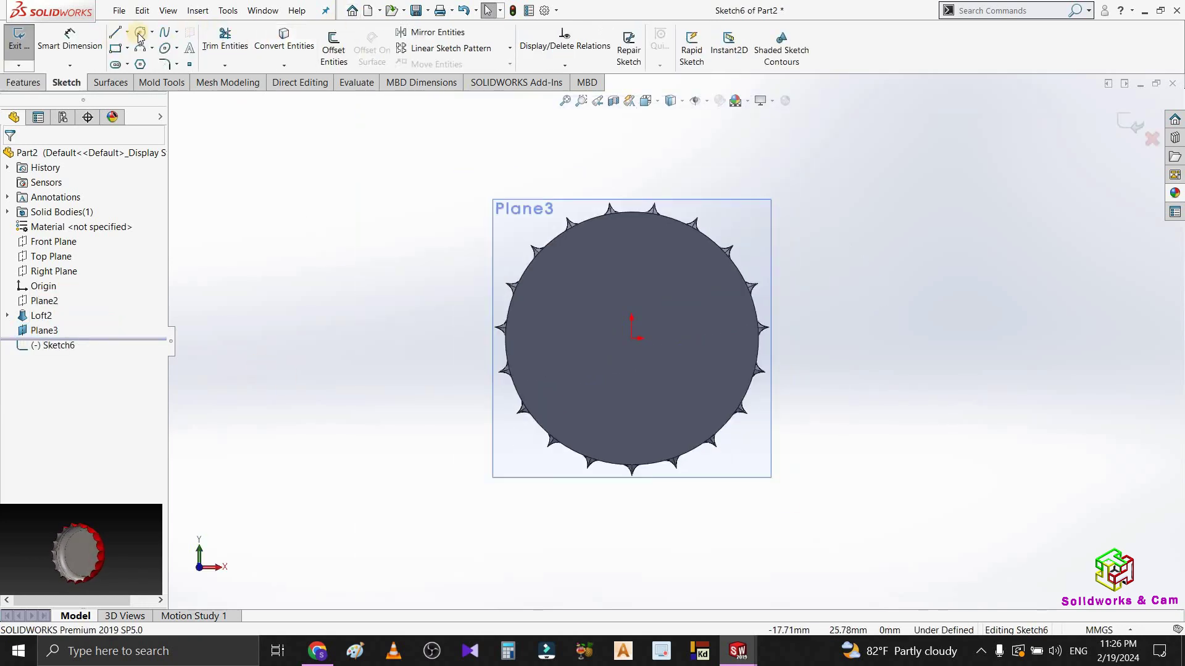
left_click(632, 338)
left_click(667, 302)
left_click(70, 40)
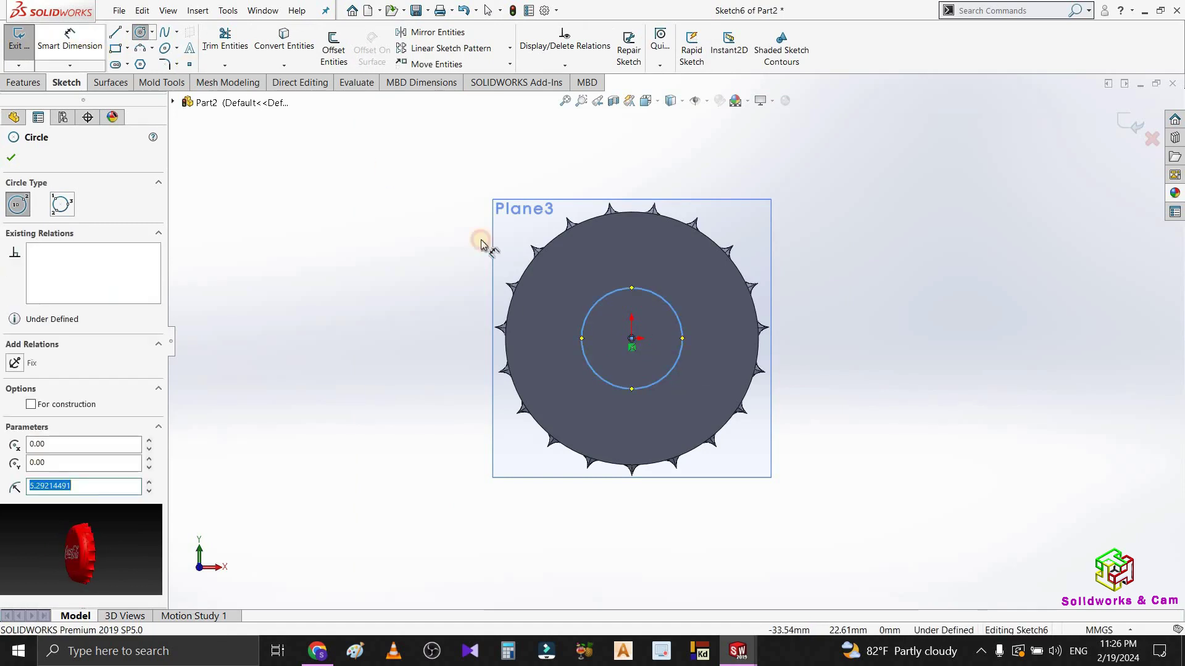
left_click(669, 309)
left_click(805, 250)
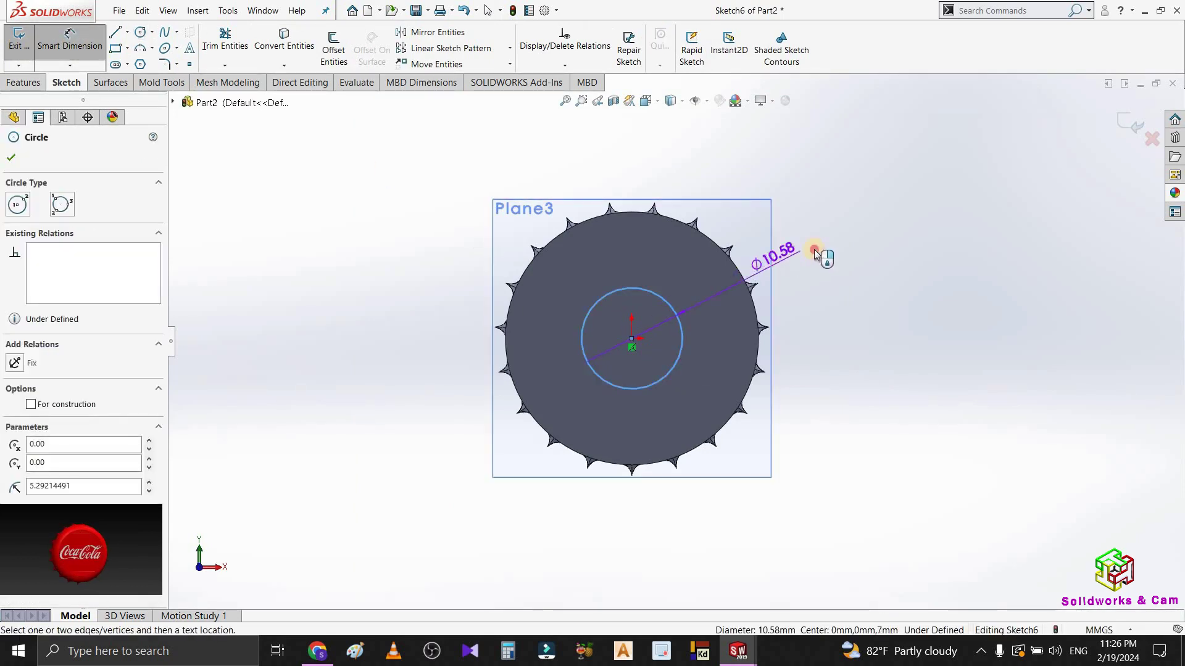
type("2")
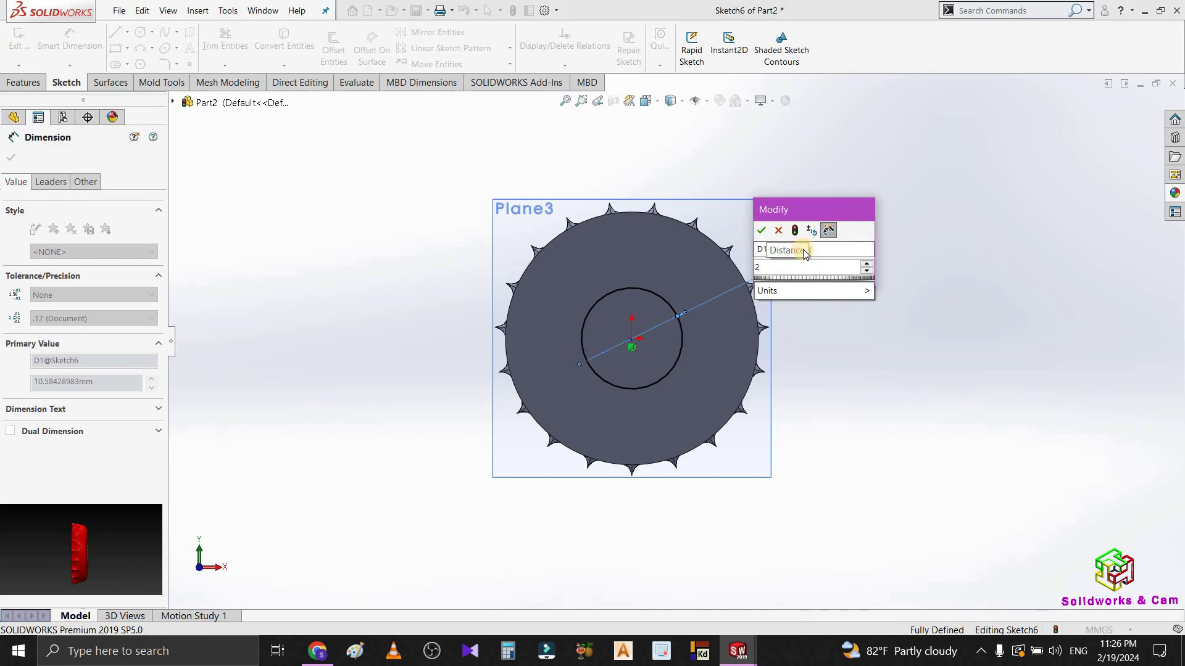
type("6")
key("Return")
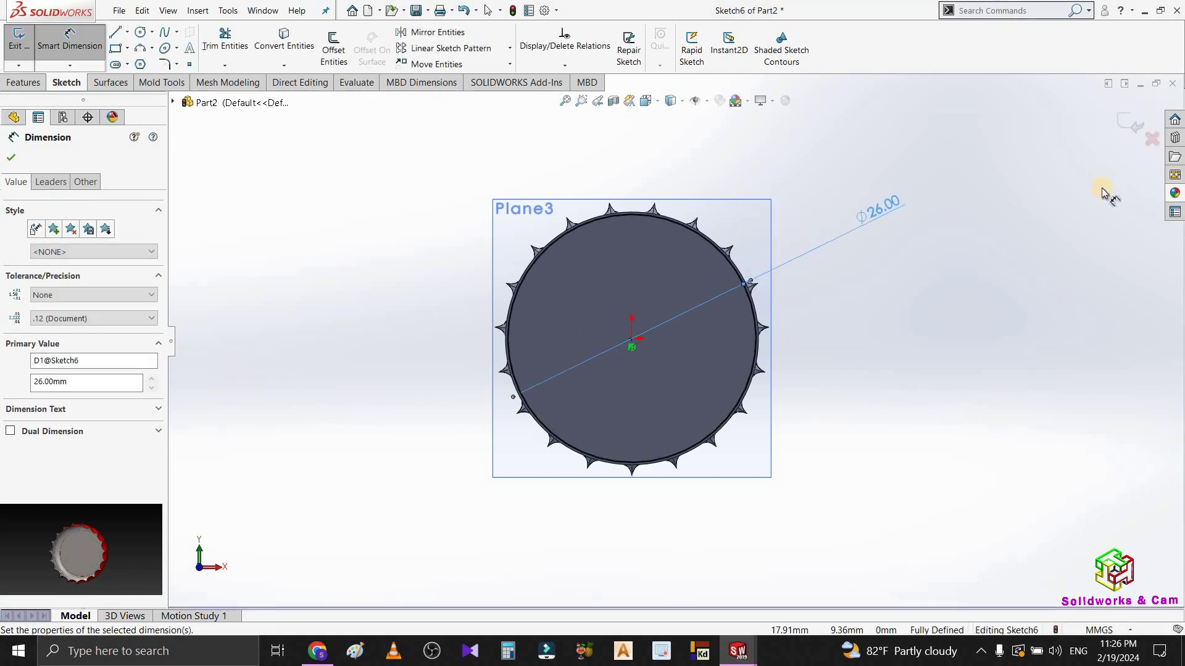
left_click(1148, 138)
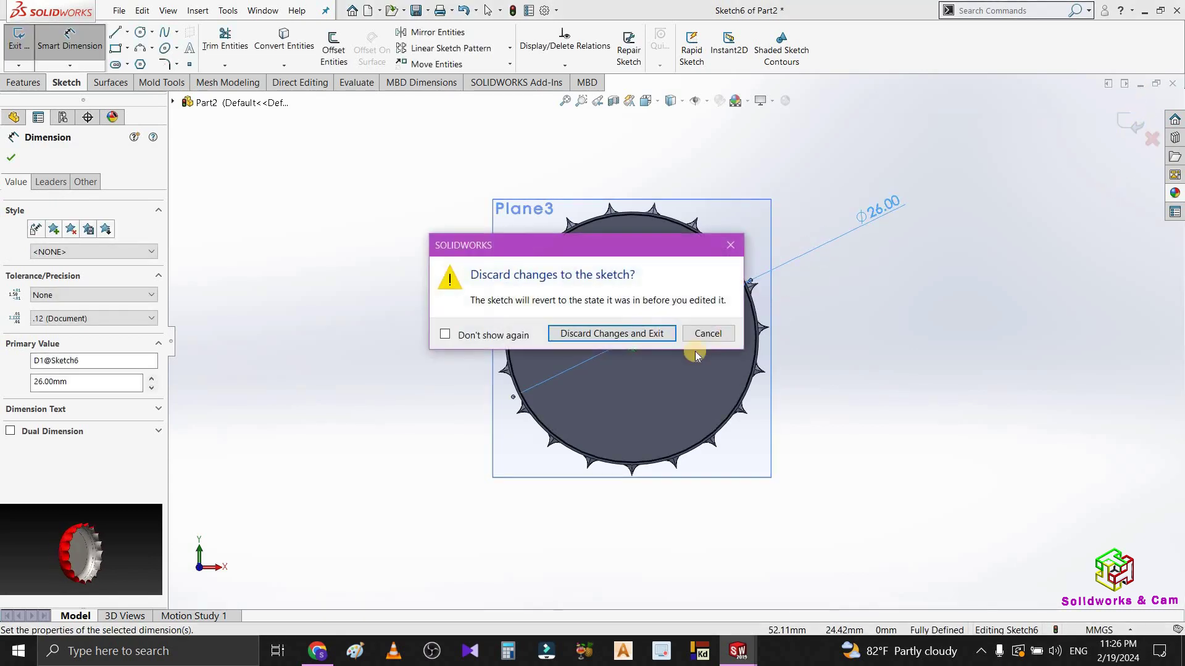
left_click(619, 339)
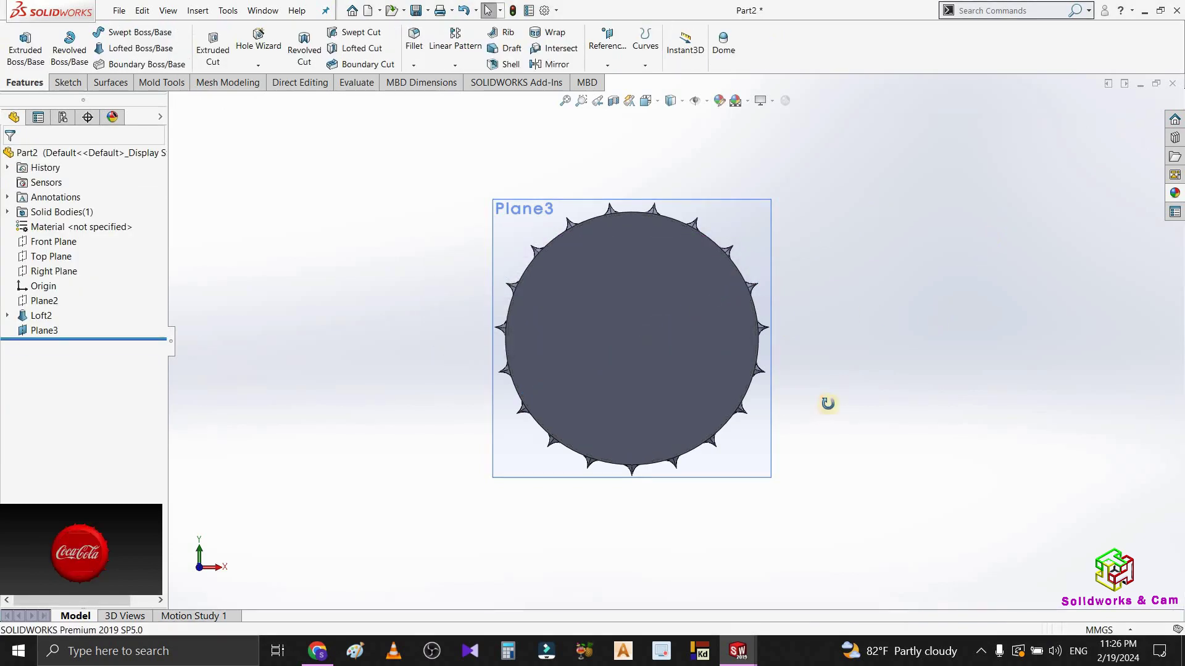
middle_click_drag(827, 274, 759, 402)
key("ctrl+8")
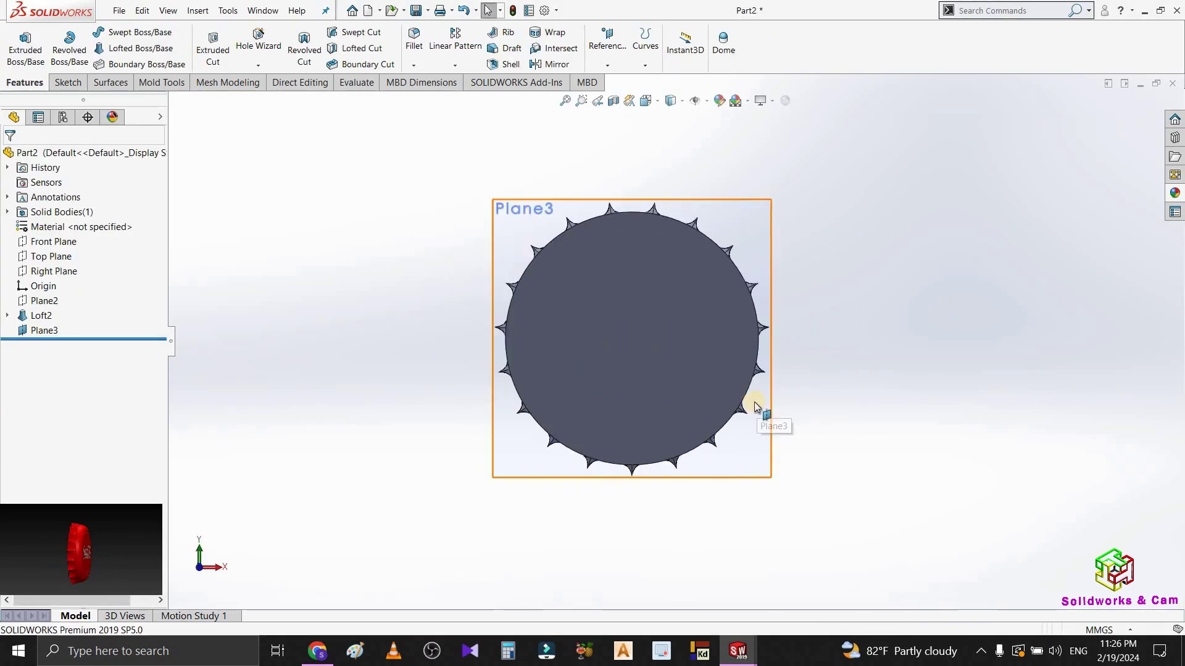
Step: Sketch a circle about 10.2 mm in diameter, centred on the origin, on the plane offset 3 mm from the loft's flat face
left_click(46, 330)
left_click(97, 316)
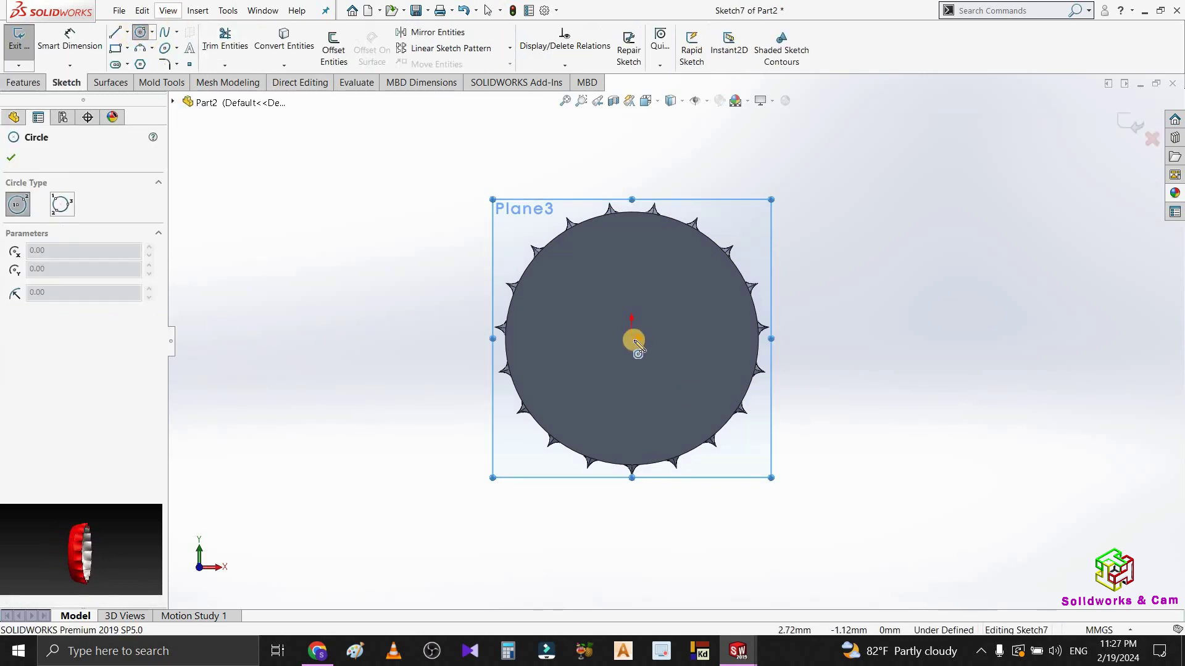
left_click(632, 338)
left_click(656, 382)
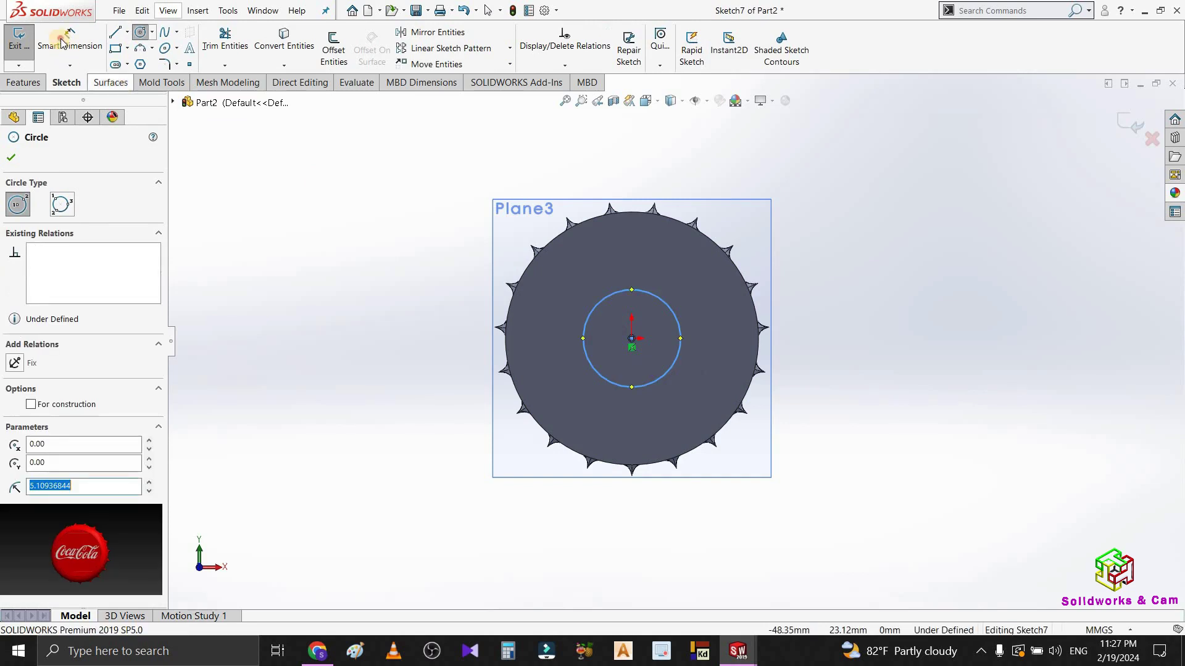
key("Escape")
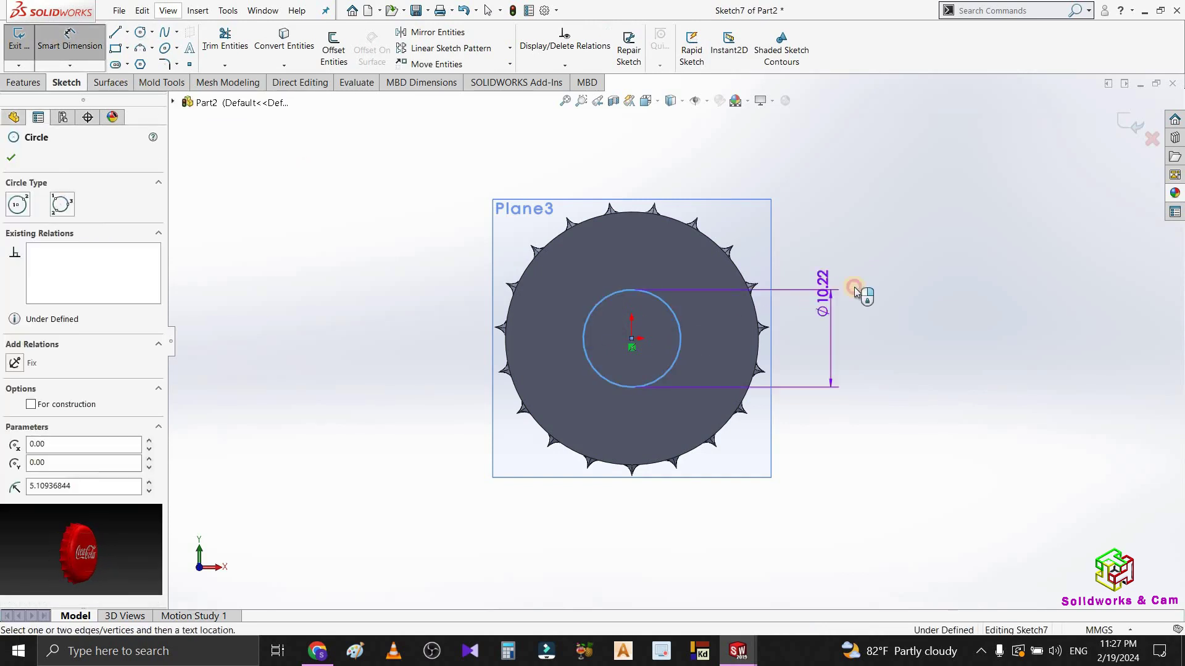
Step: Dimension the new circle's diameter as 26 mm and close the sketch
left_click(855, 287)
type("26")
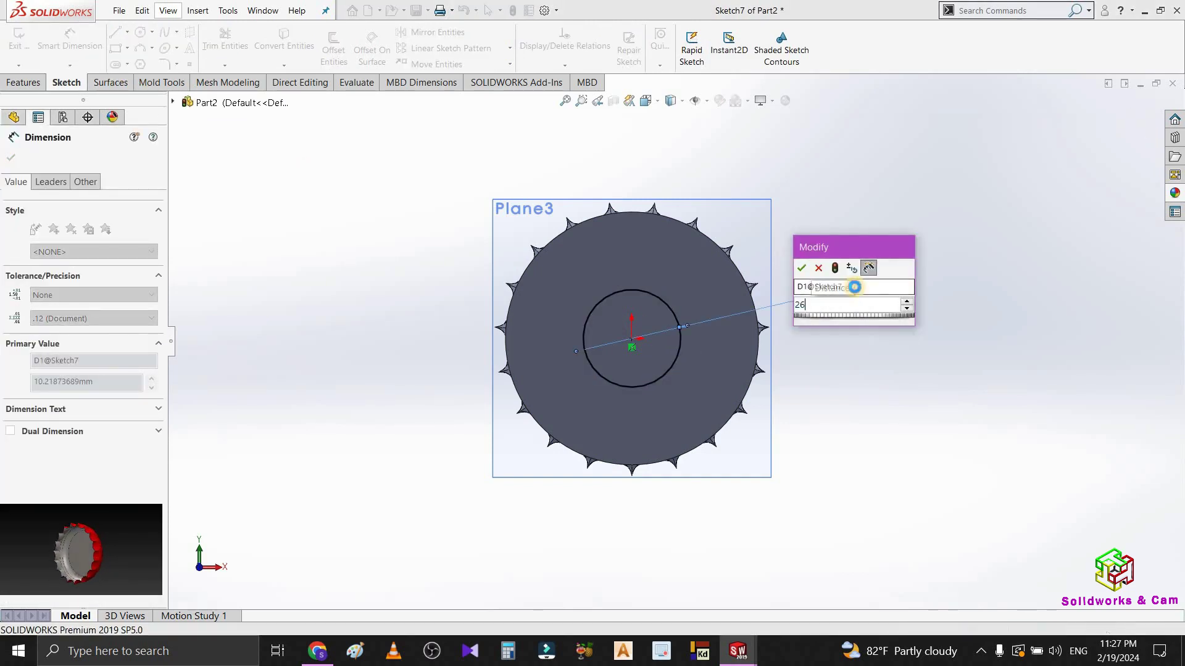
key("Return")
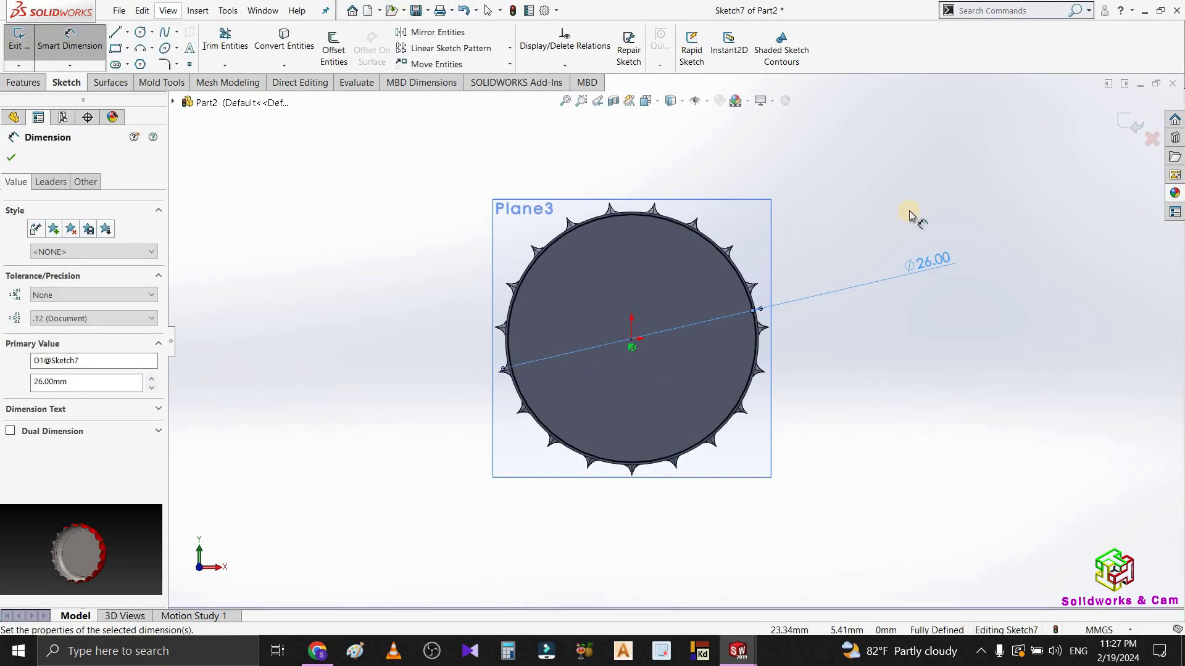
left_click(1129, 127)
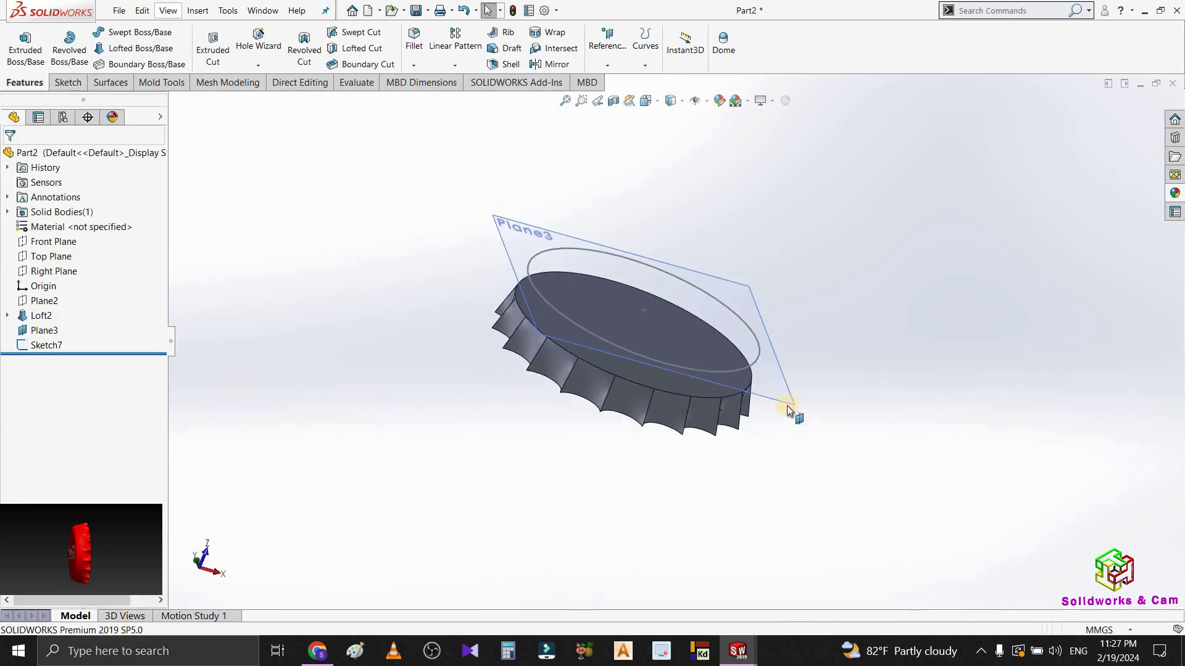
left_click(780, 370)
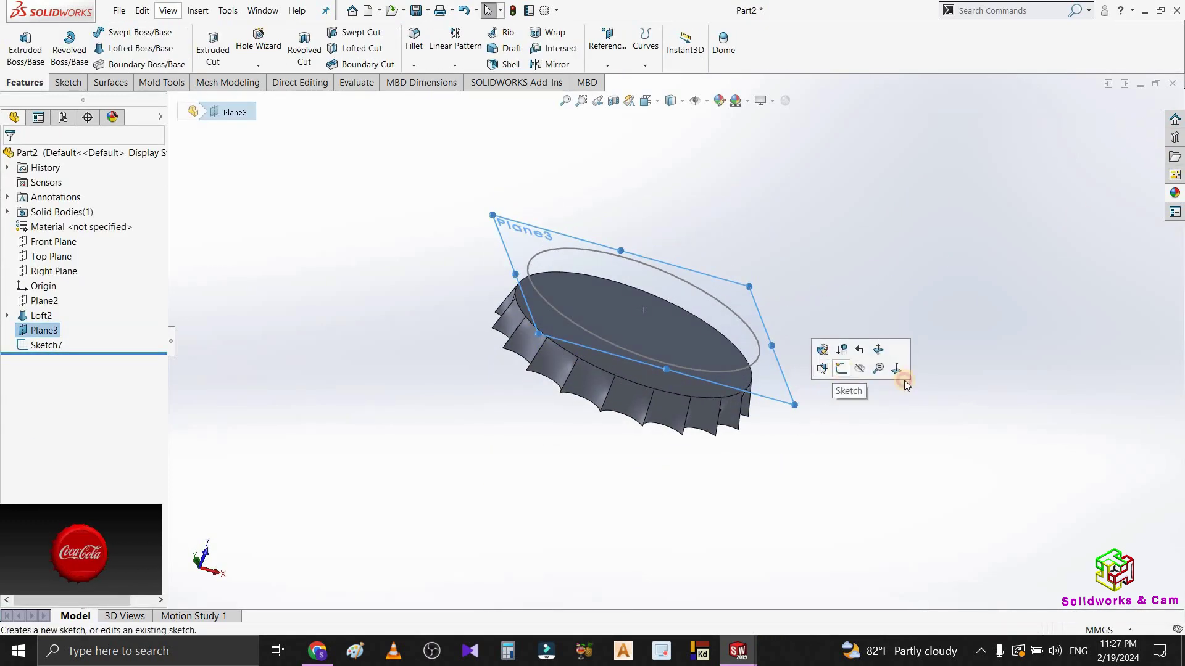
left_click(841, 368)
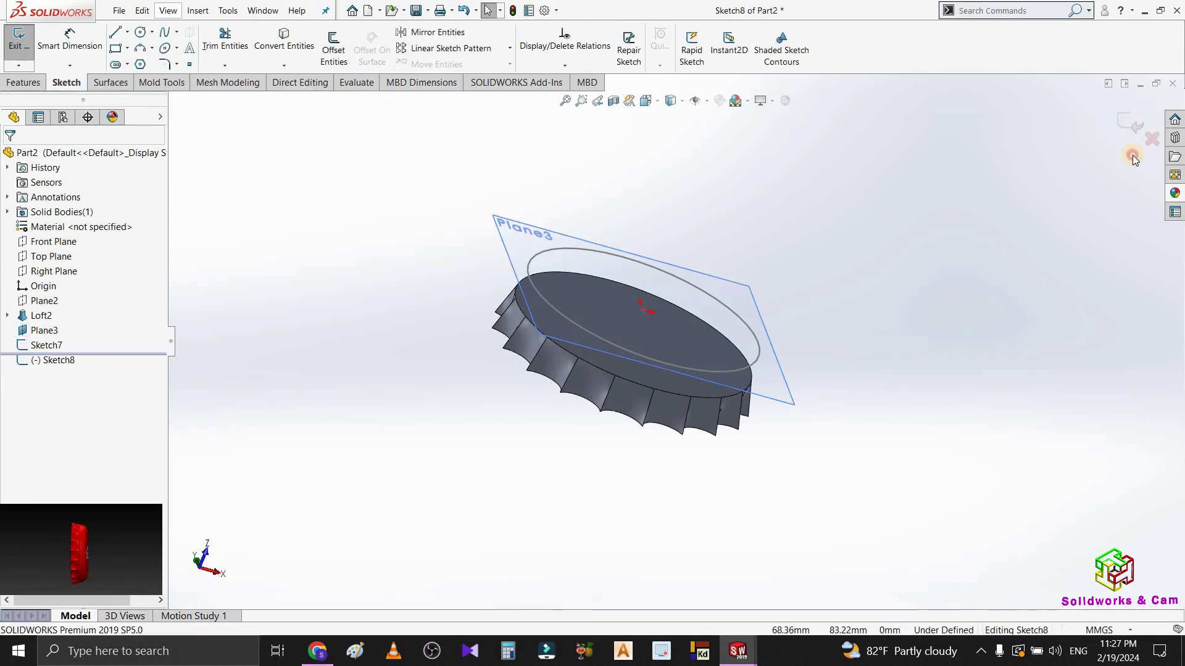
key("ctrl+z")
Step: Hide the offset plane that carries the 26 mm circle
left_click(789, 402)
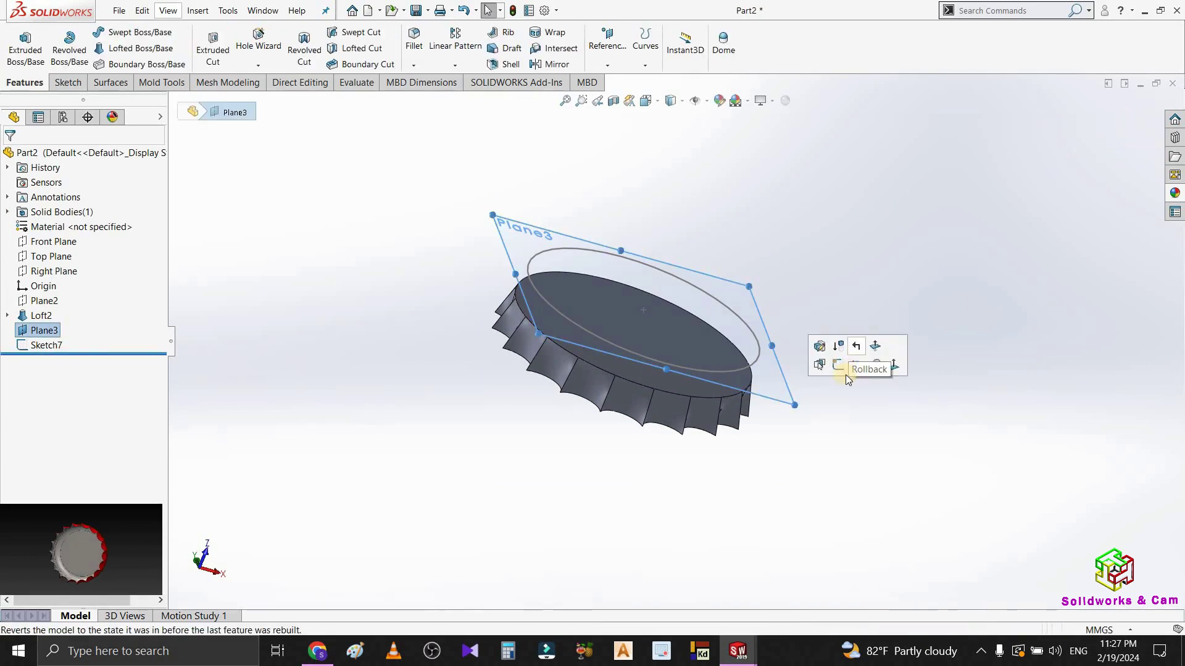
left_click(859, 366)
middle_click_drag(682, 316, 675, 288)
Step: Loft a solid between the cap's flat circular face and the 26 mm circle
left_click(141, 48)
middle_click_drag(450, 397, 582, 314)
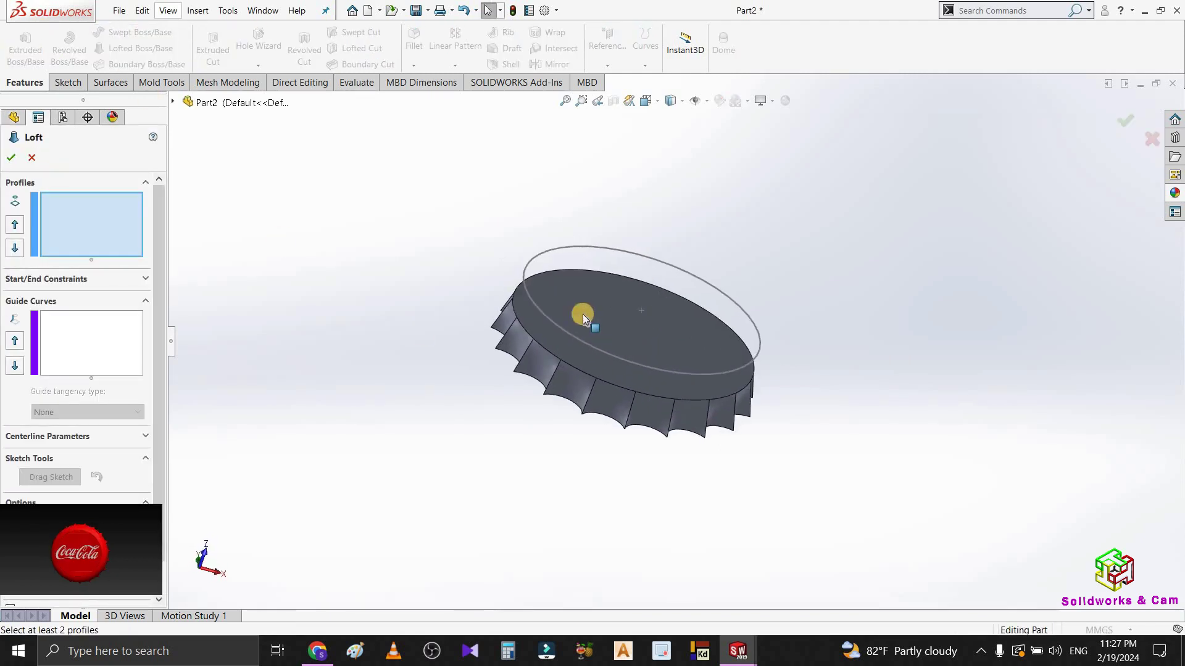
left_click(553, 320)
left_click(551, 320)
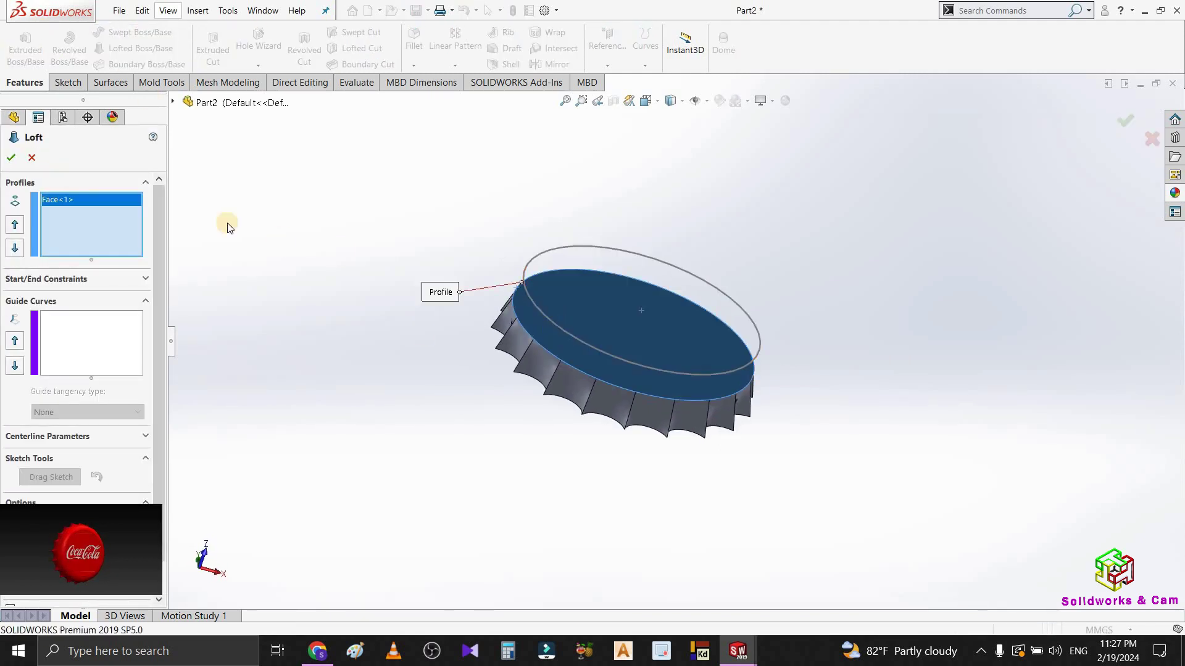
key("Return")
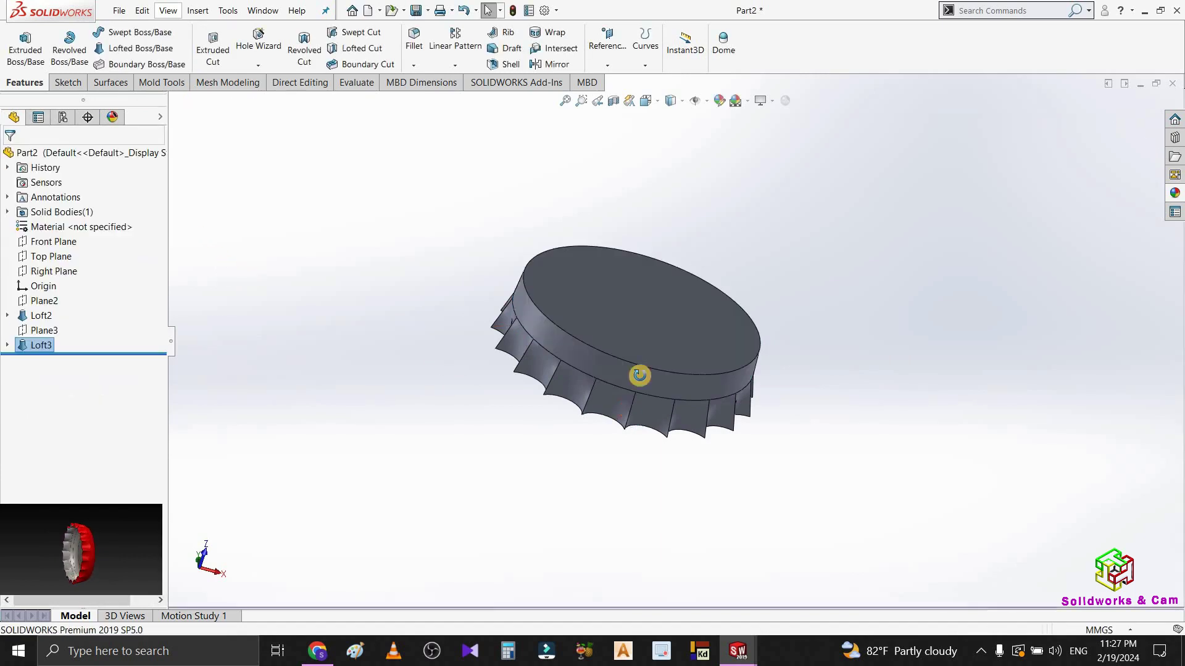
Step: Fillet the outer circular edge of the cap's top face with a 2.5 mm radius
middle_click_drag(644, 335, 642, 358)
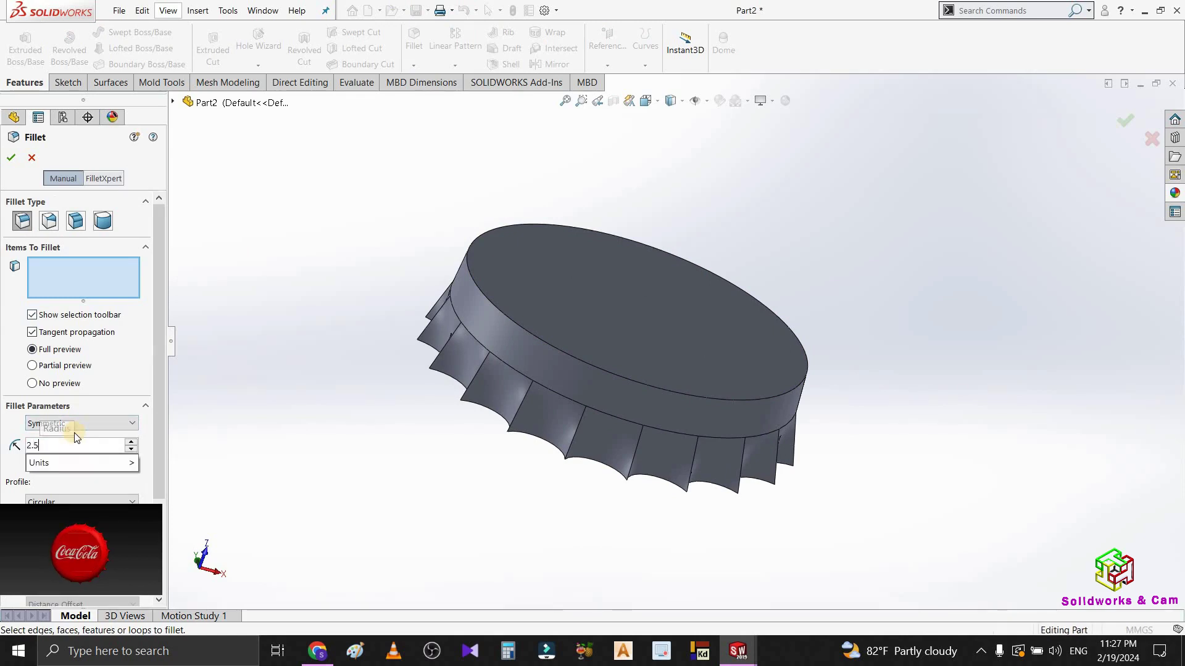
left_click(498, 308)
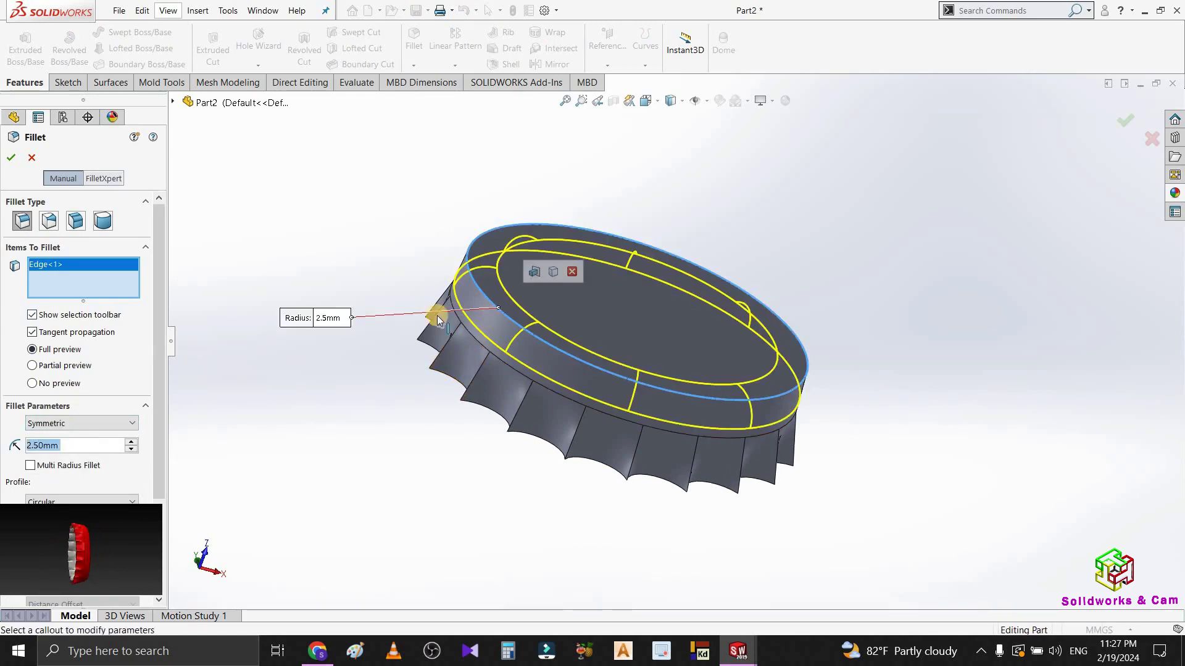
left_click(8, 160)
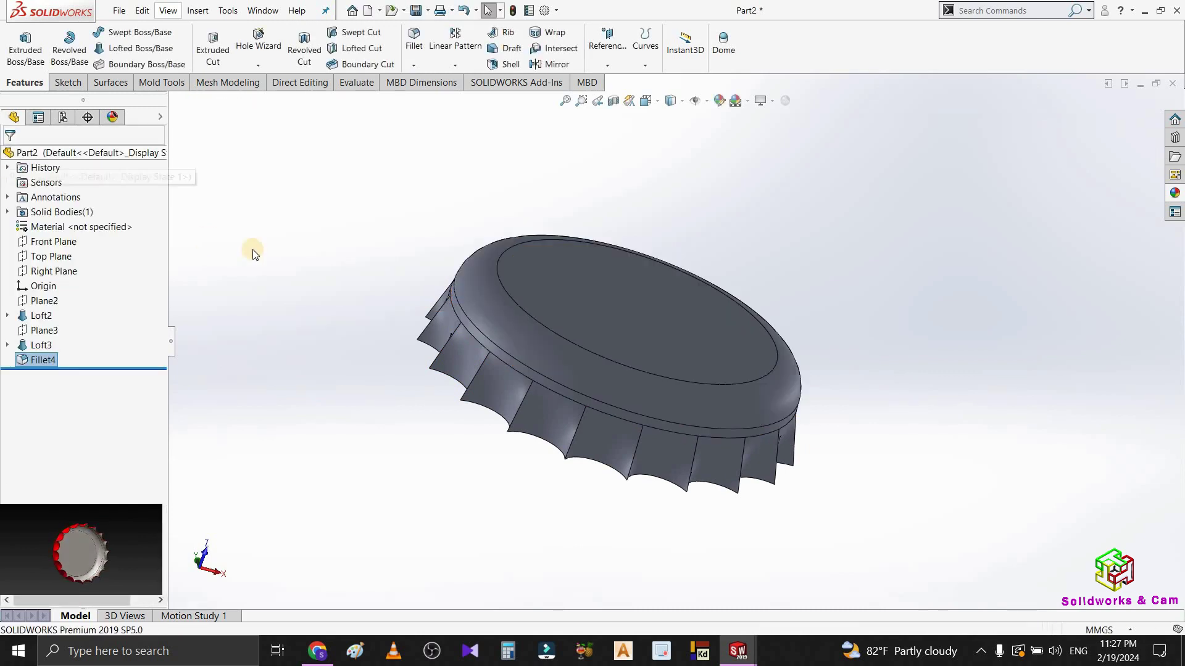
Step: Shell the cap to a 0.1 mm wall thickness, removing the scalloped bottom face and previewing the result
middle_click_drag(521, 450, 581, 369)
scroll(722, 431, "down", 3)
scroll(793, 381, "up", 3)
middle_click_drag(793, 381, 520, 51)
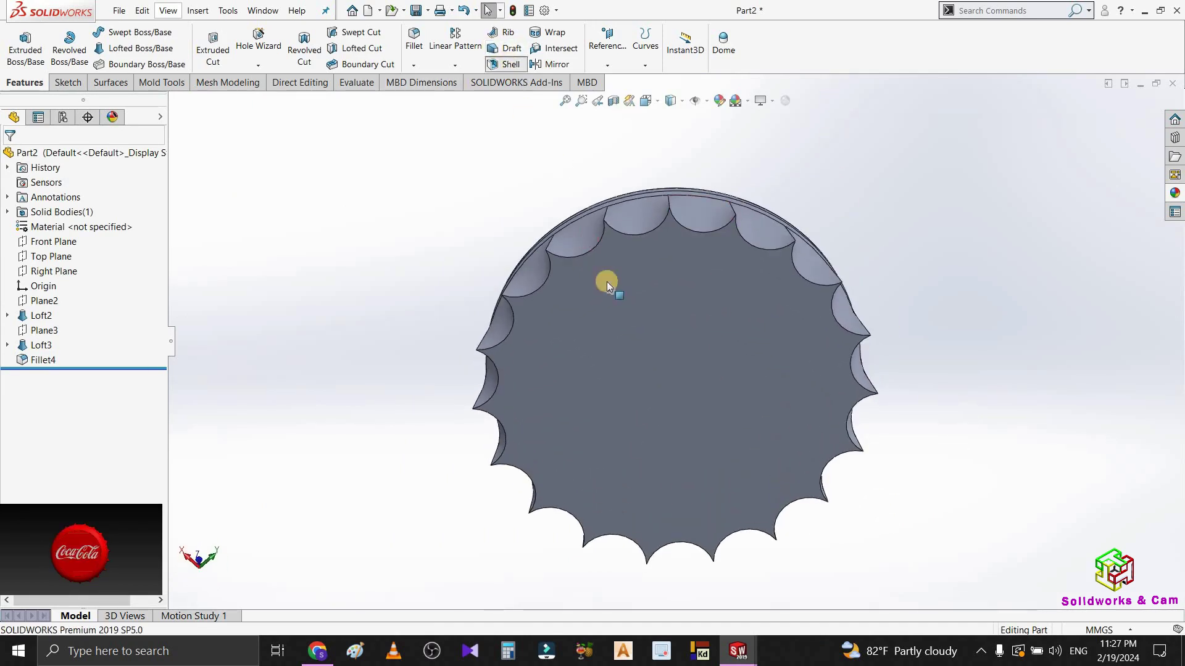
left_click(676, 333)
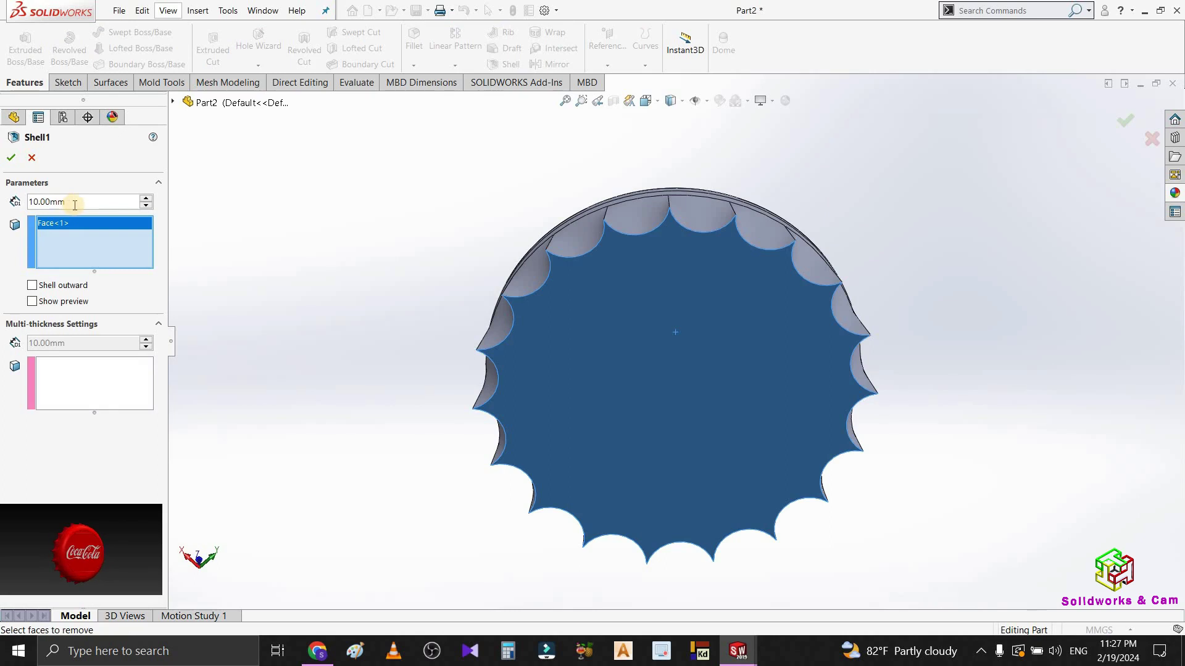
type("0.1")
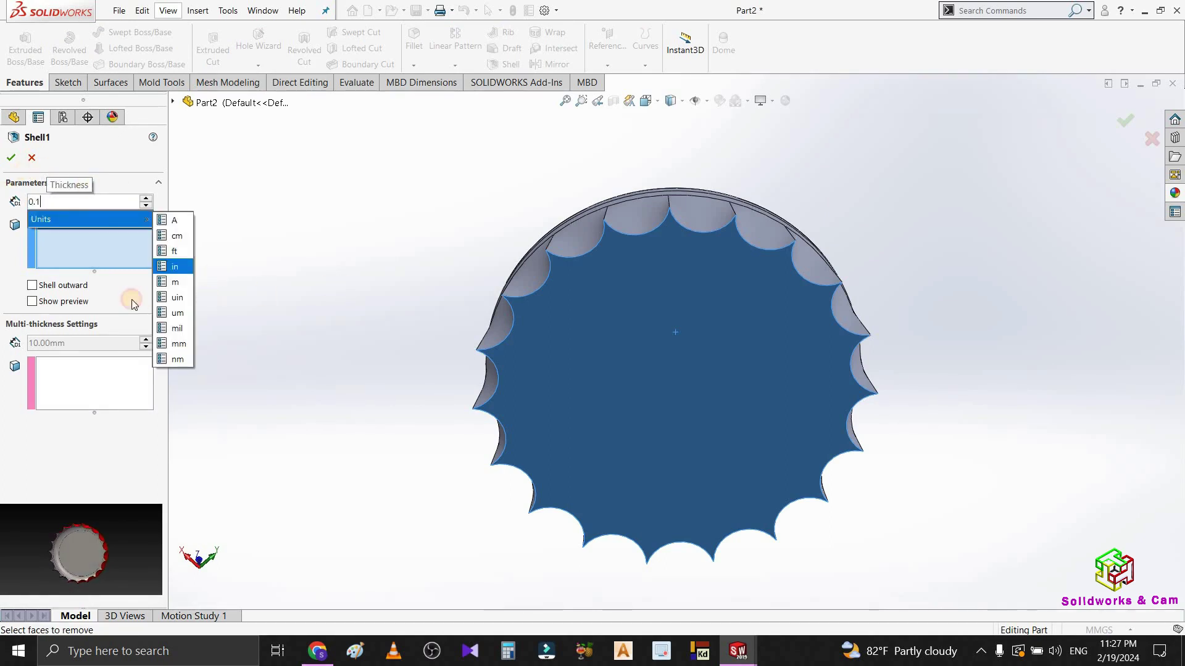
key("Return")
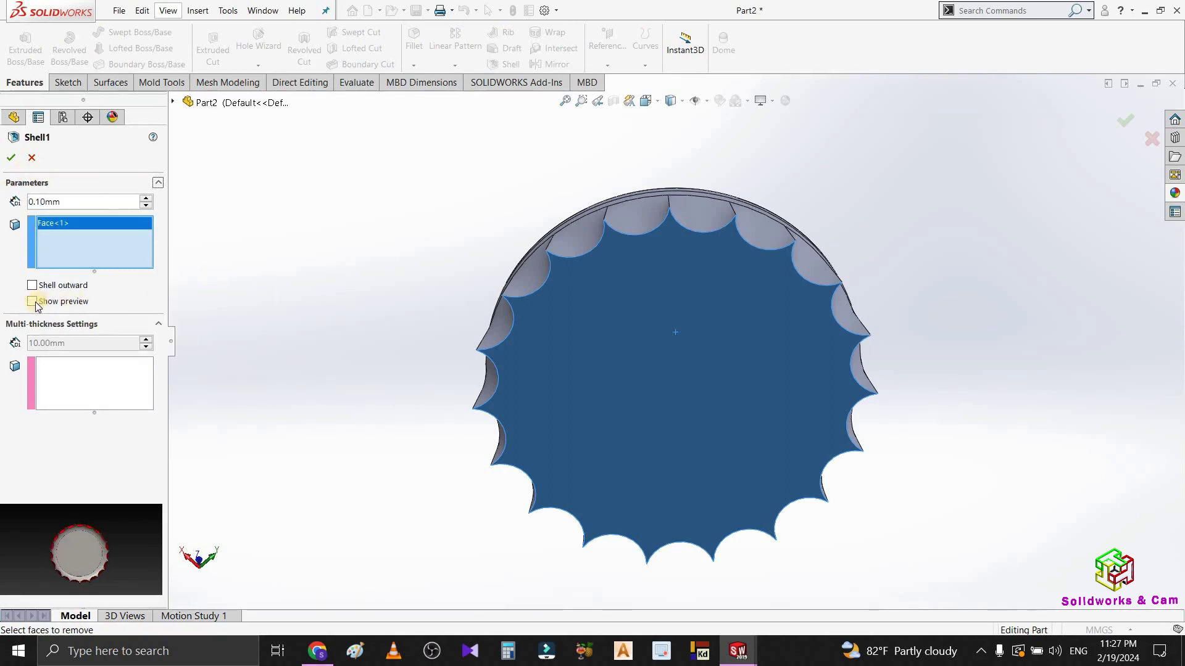
middle_click_drag(646, 368, 330, 227)
scroll(330, 227, "up", 2)
left_click(11, 158)
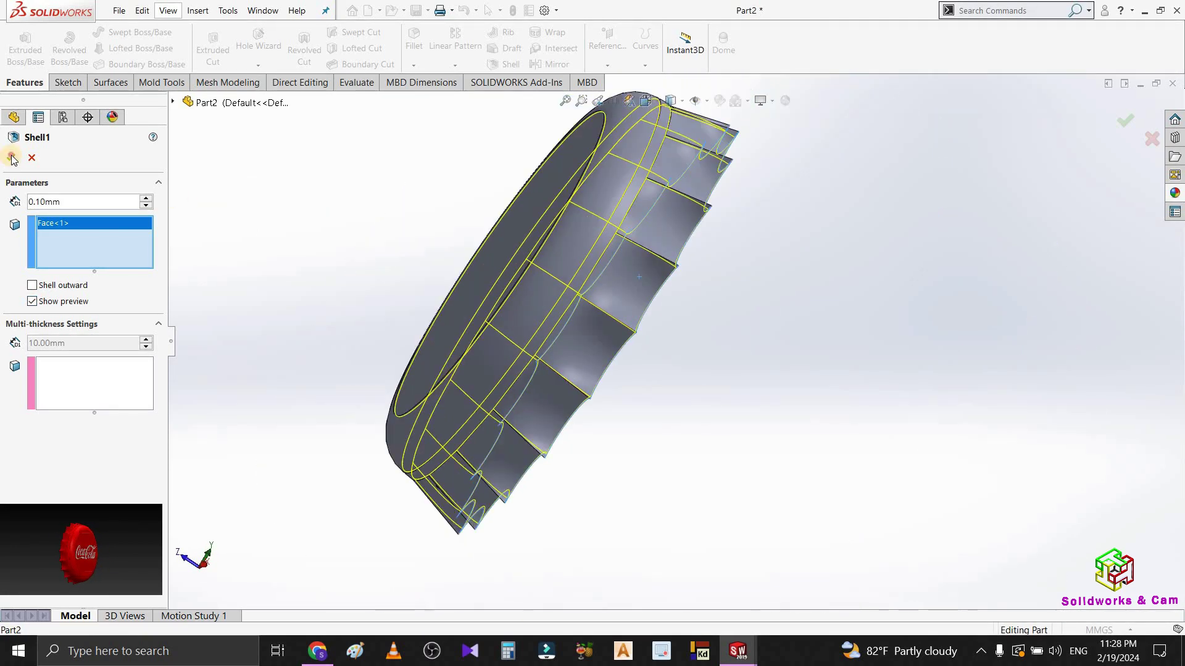
Step: Examine the thin wall and the notch edges around the open scalloped side of the shelled cap
middle_click_drag(864, 450, 478, 262)
scroll(485, 249, "down", 5)
scroll(485, 250, "down", 3)
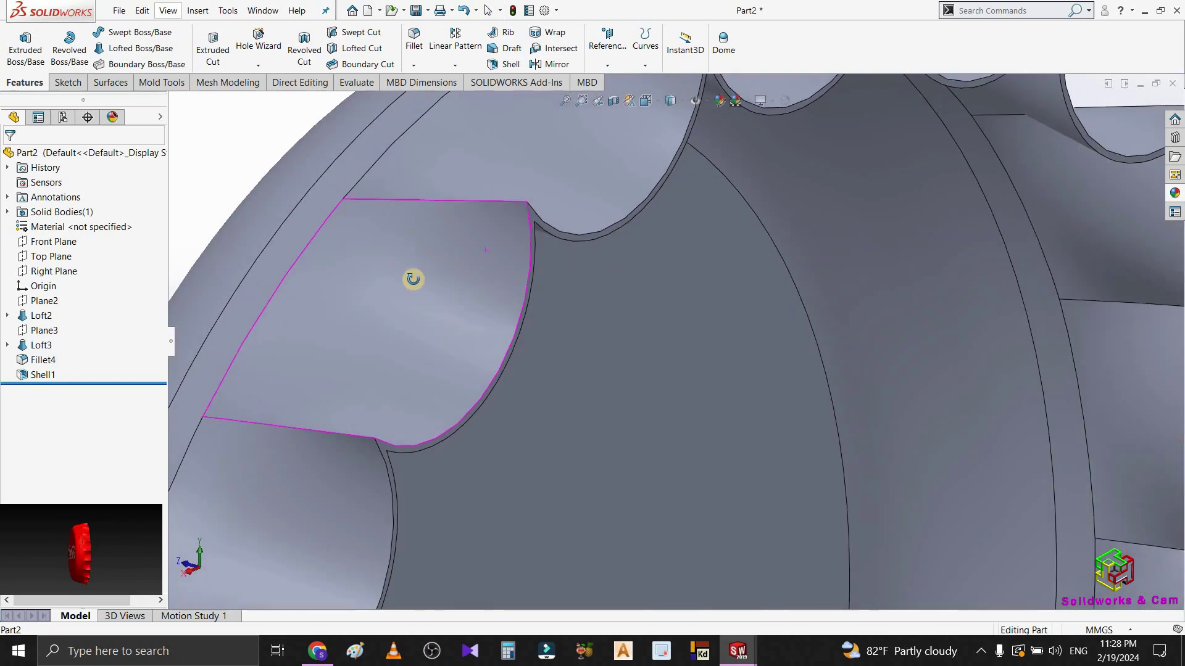
scroll(413, 277, "up", 2)
scroll(471, 318, "down", 3)
left_click(486, 356)
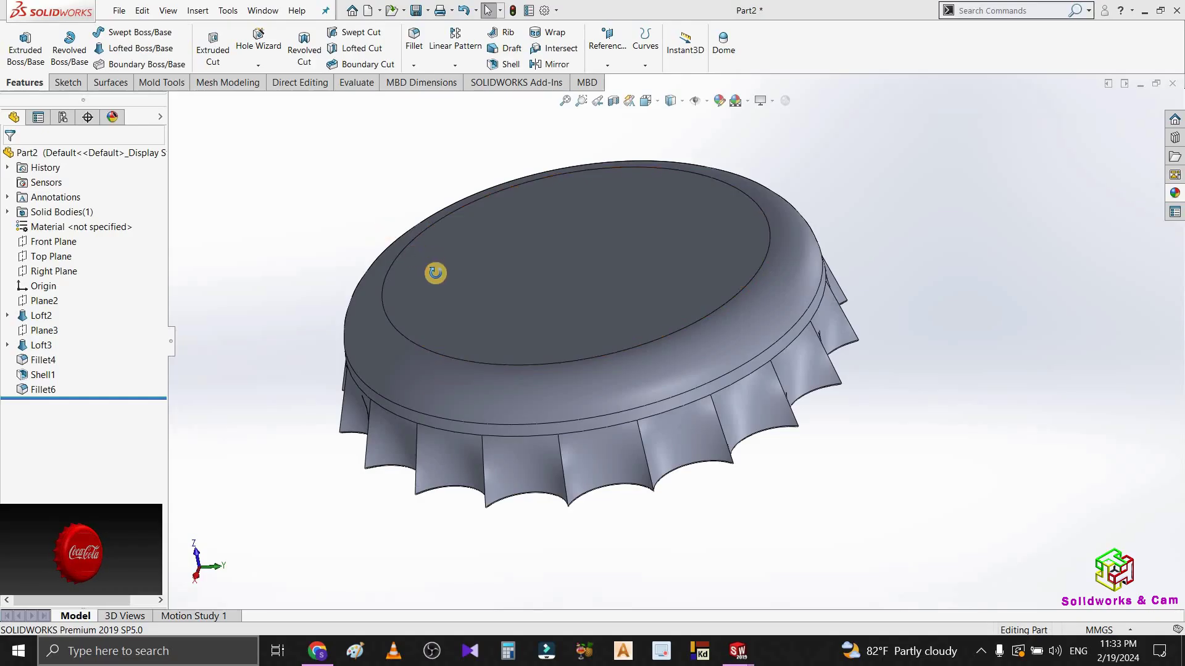
Step: Apply the standard bright red colour to the whole cap
middle_click_drag(435, 273, 720, 99)
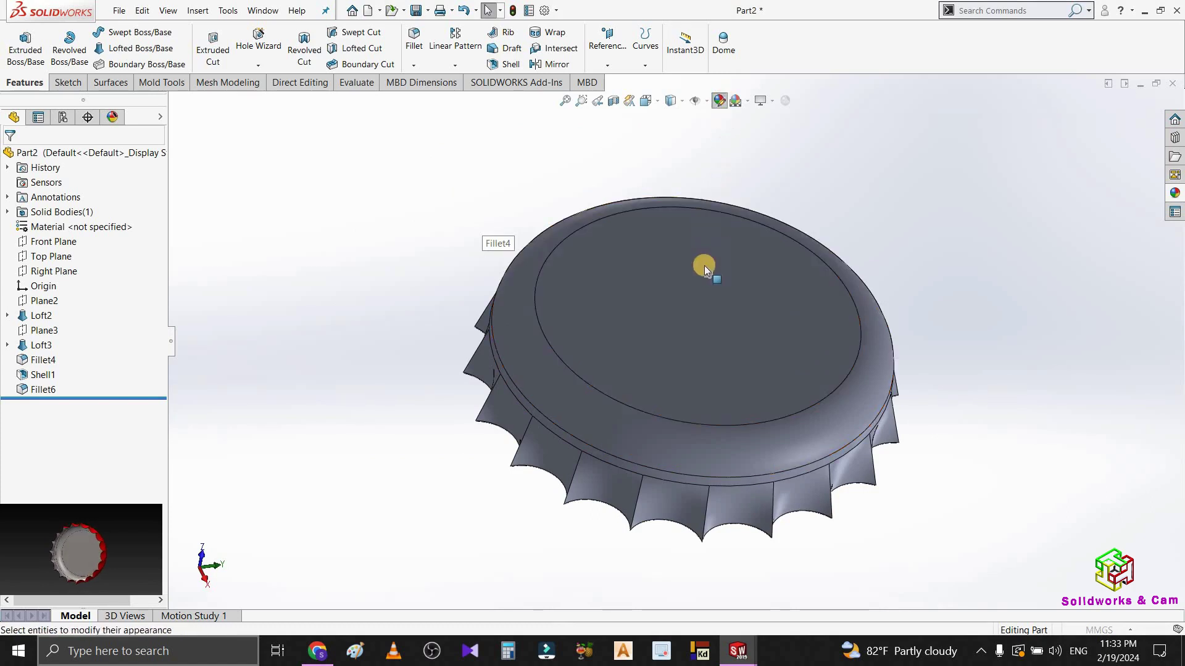
left_click(704, 265)
scroll(49, 432, "down", 5)
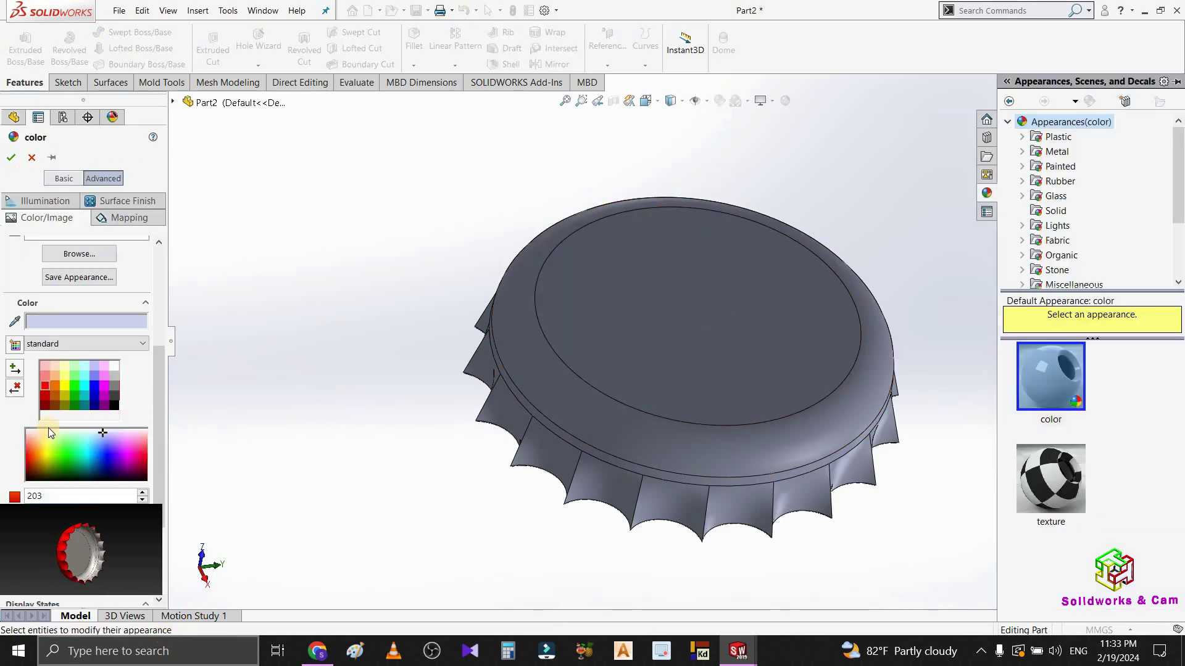
left_click(46, 387)
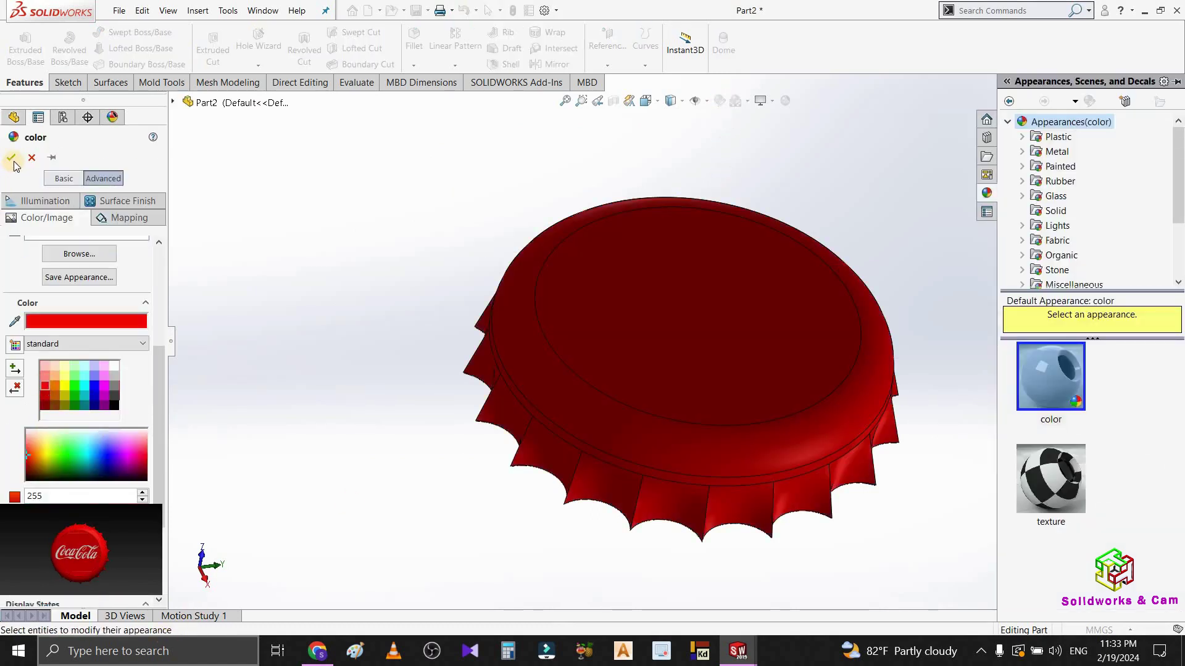
left_click(15, 159)
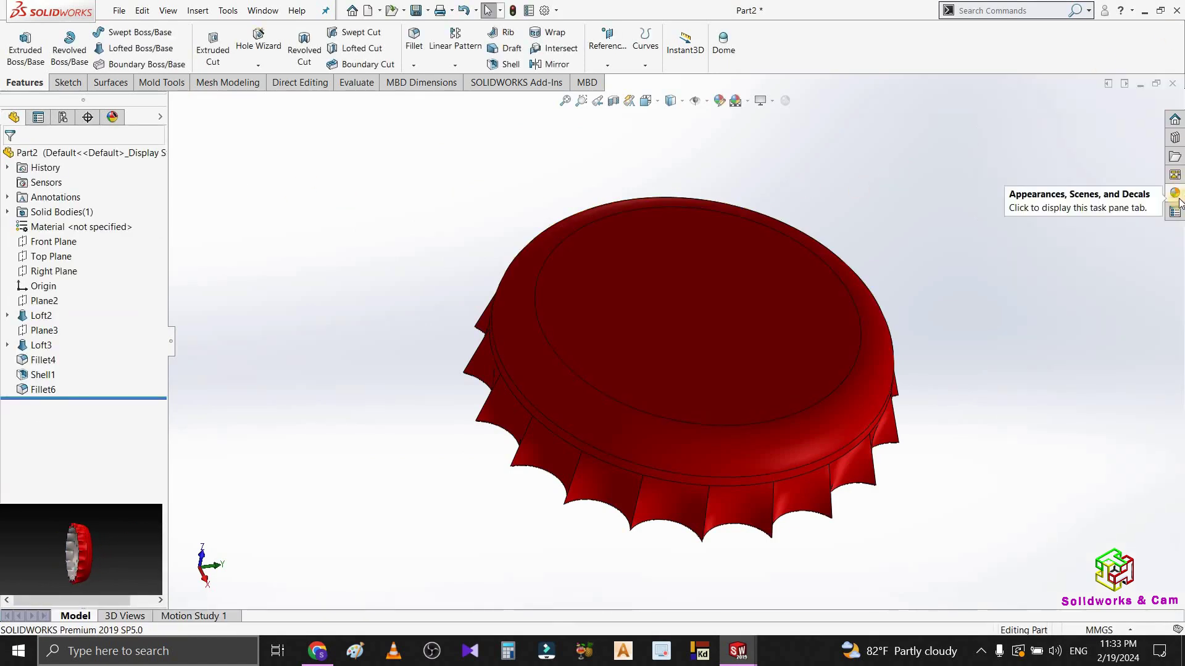
Step: Start a decal from the logos collection and load the Coca-Cola image "download (1)" for it
left_click(1175, 194)
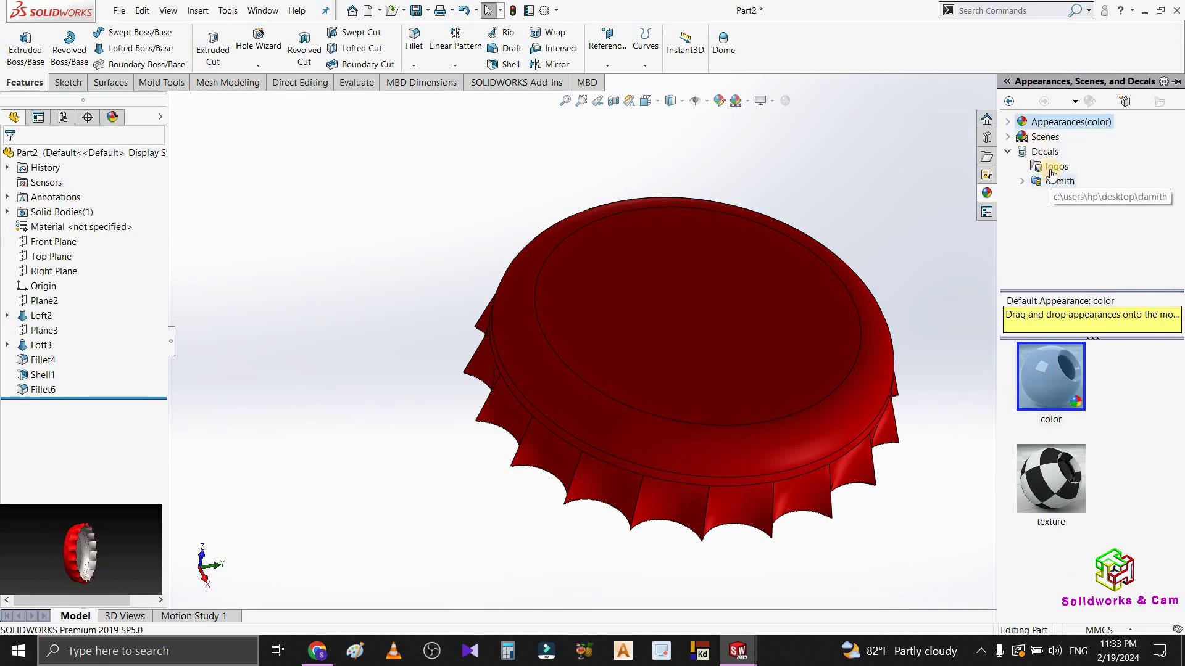
left_click(1053, 168)
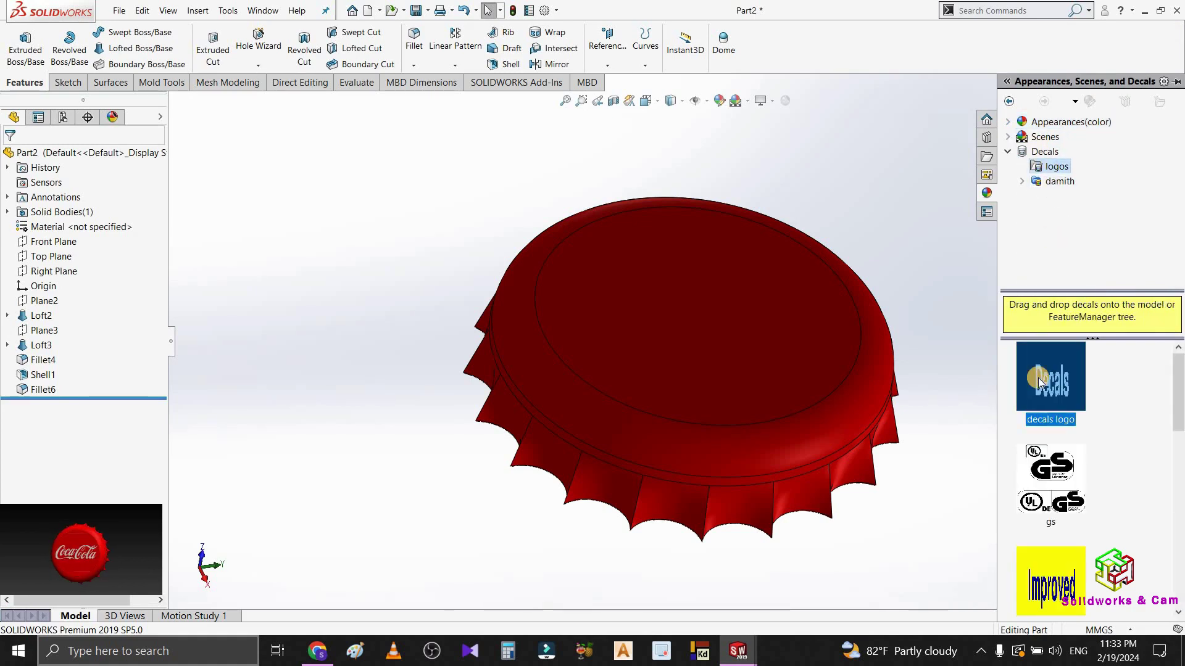
left_click_drag(1039, 381, 114, 444)
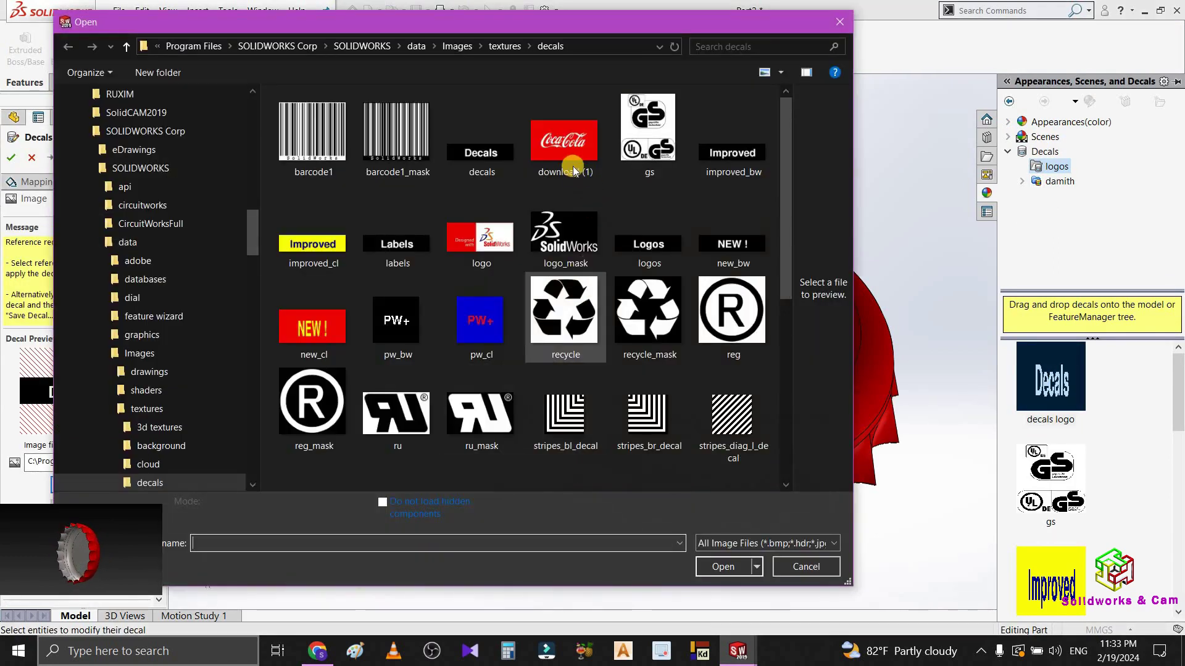
double_click(562, 140)
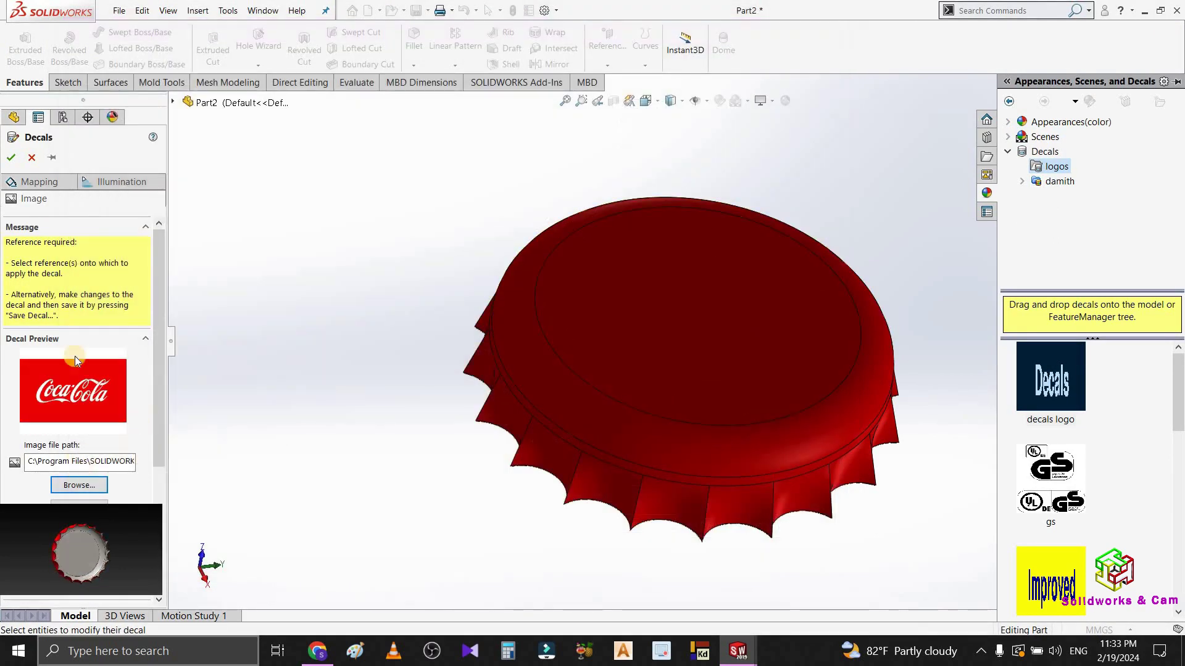
Step: Try to accept the decal without a target face, return to its settings and reselect the "download (1)" image
left_click(11, 157)
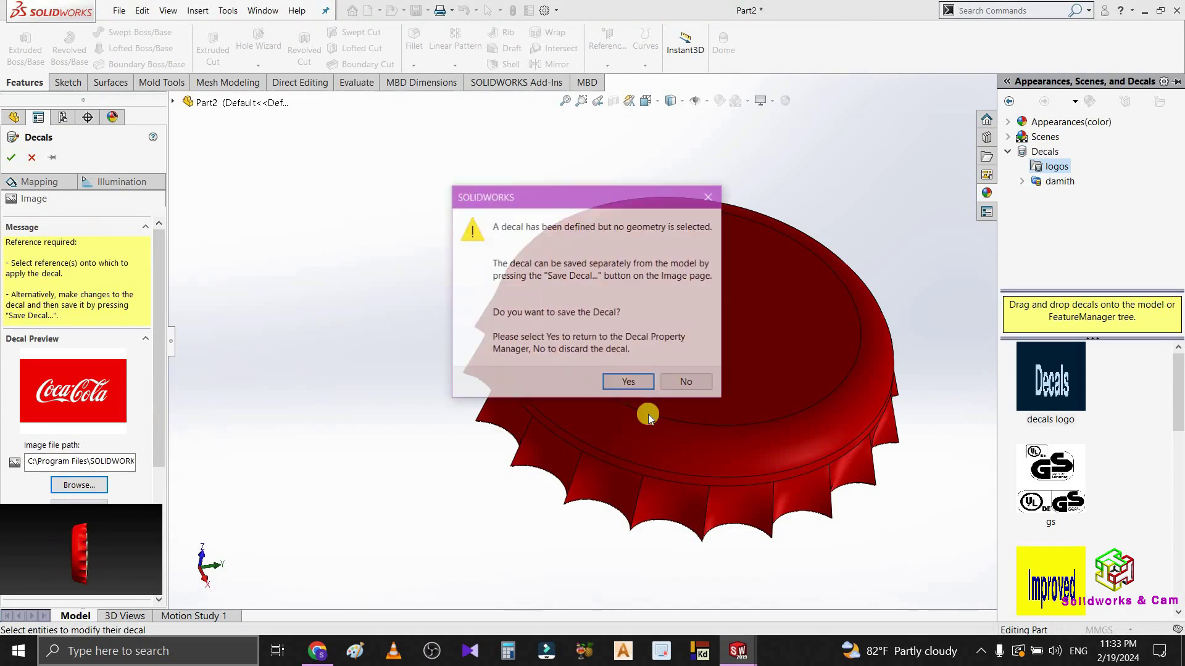
left_click(625, 383)
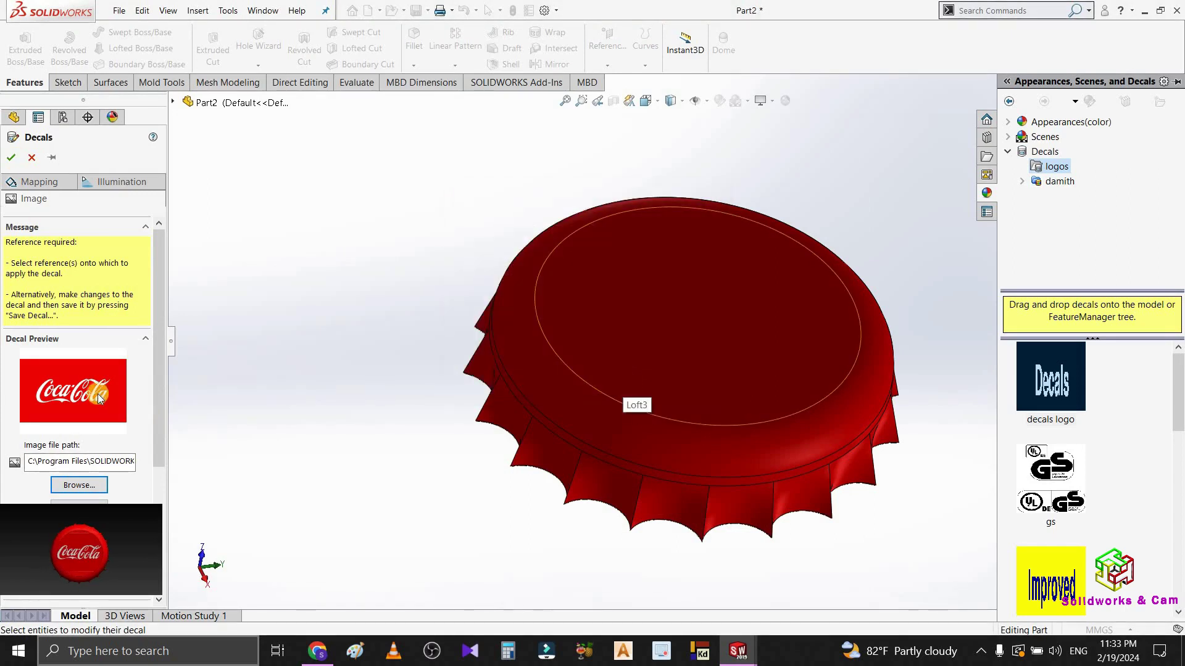
left_click(61, 485)
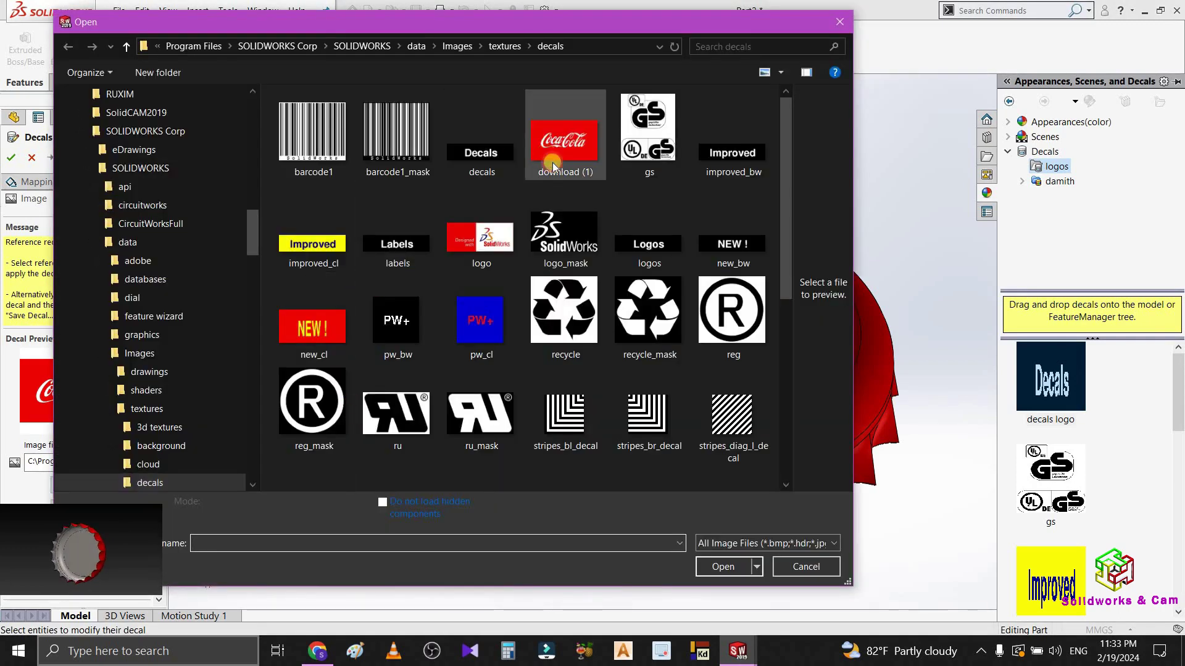
left_click(554, 167)
left_click(721, 558)
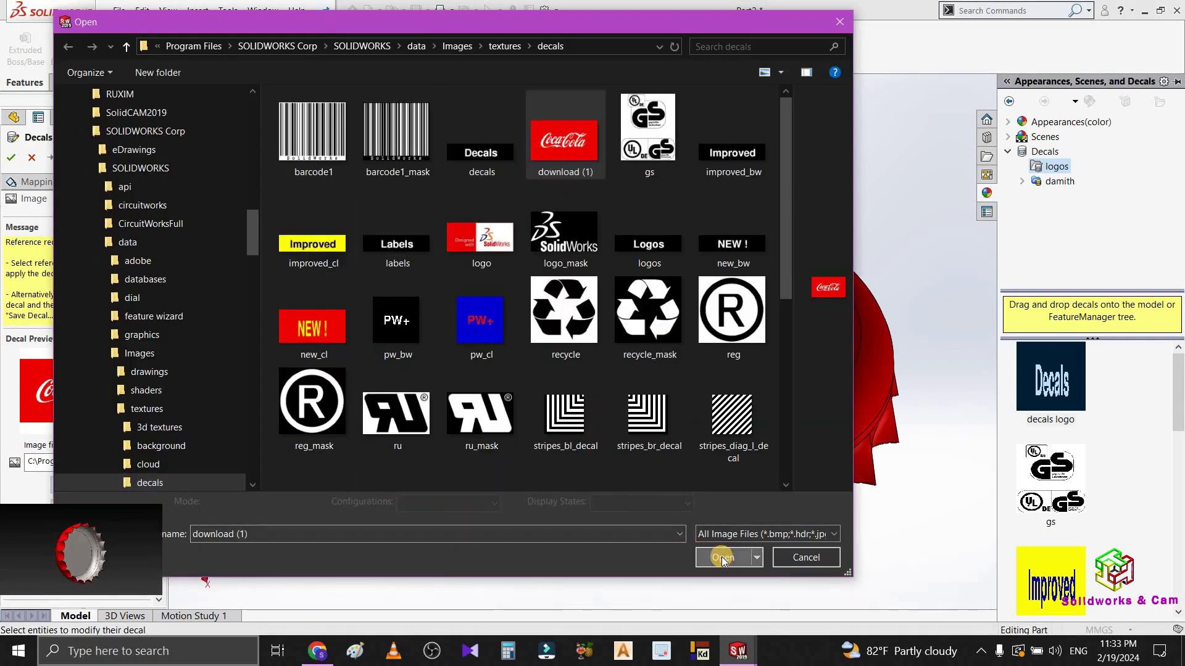
scroll(898, 275, "down", 3)
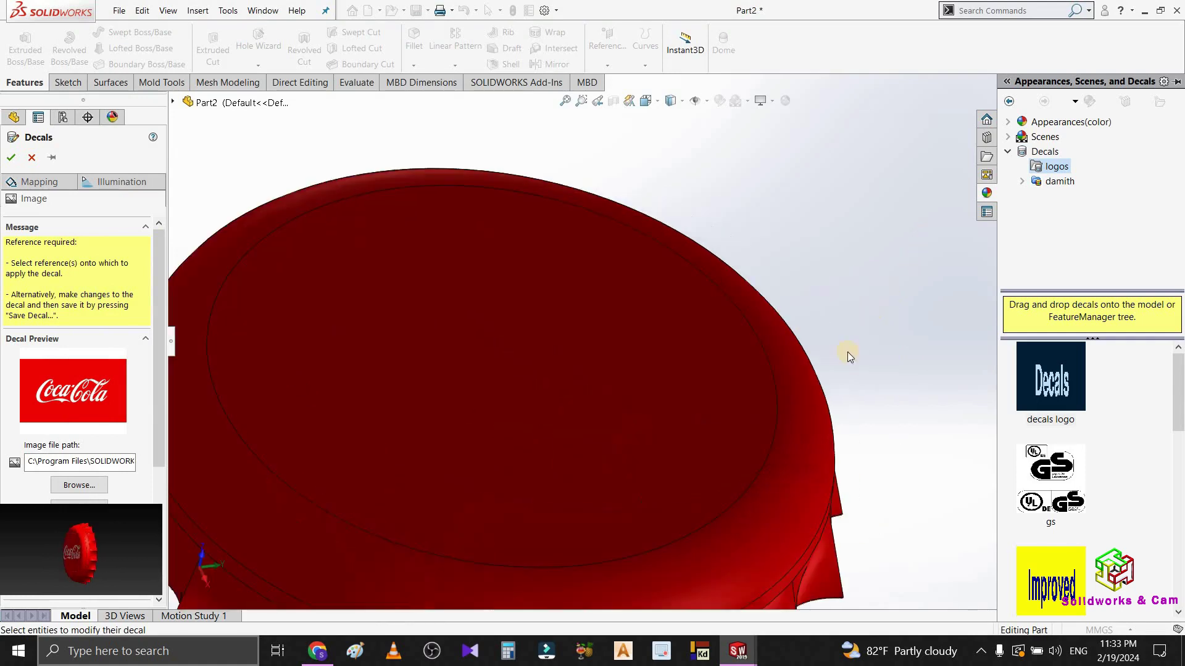
Step: Place the Coca-Cola decal on the circular top face of the cap and orient the part to the Front view
scroll(632, 405, "up", 3)
left_click(627, 398)
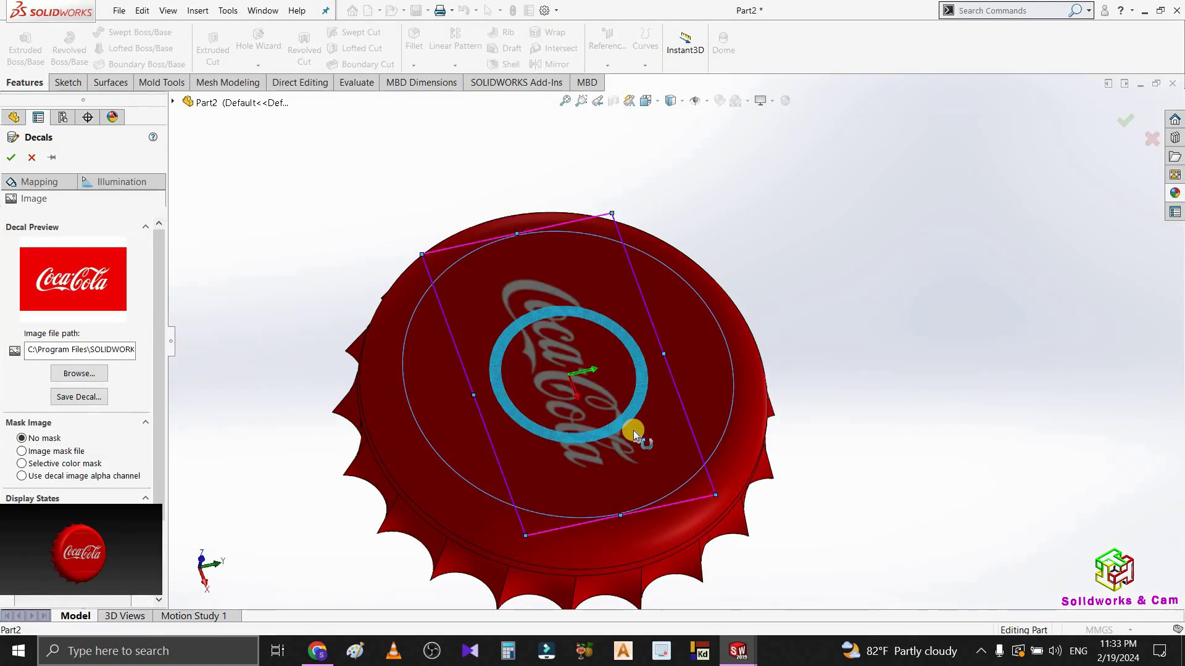
middle_click_drag(646, 400, 518, 369)
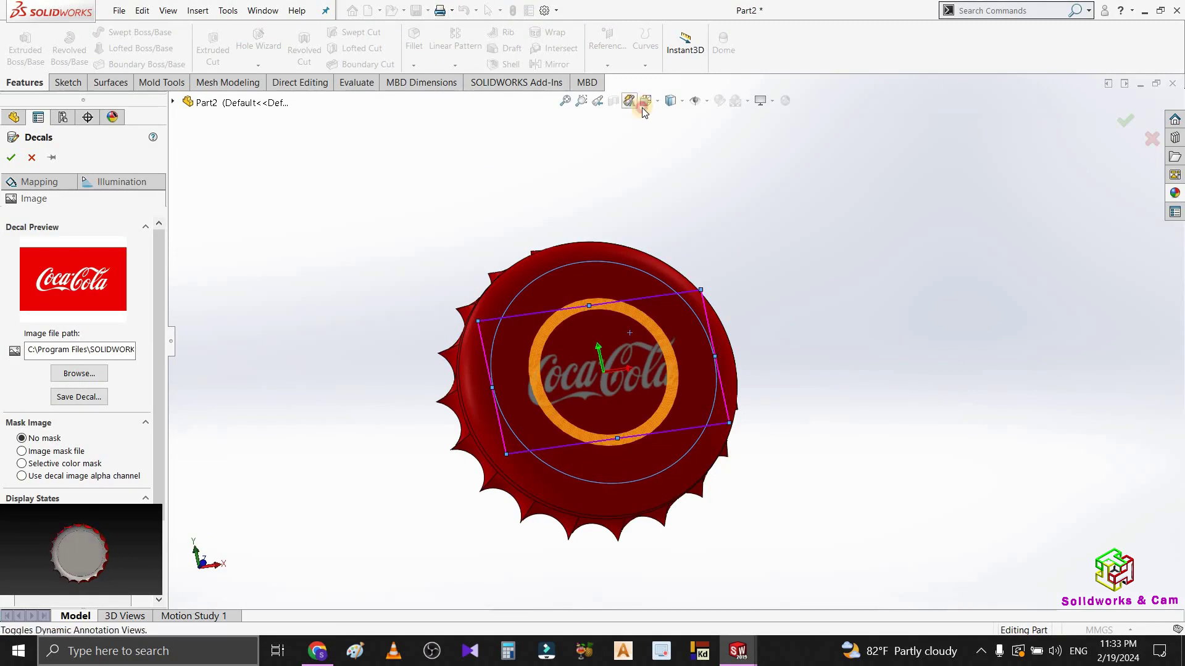
left_click(641, 111)
left_click(571, 310)
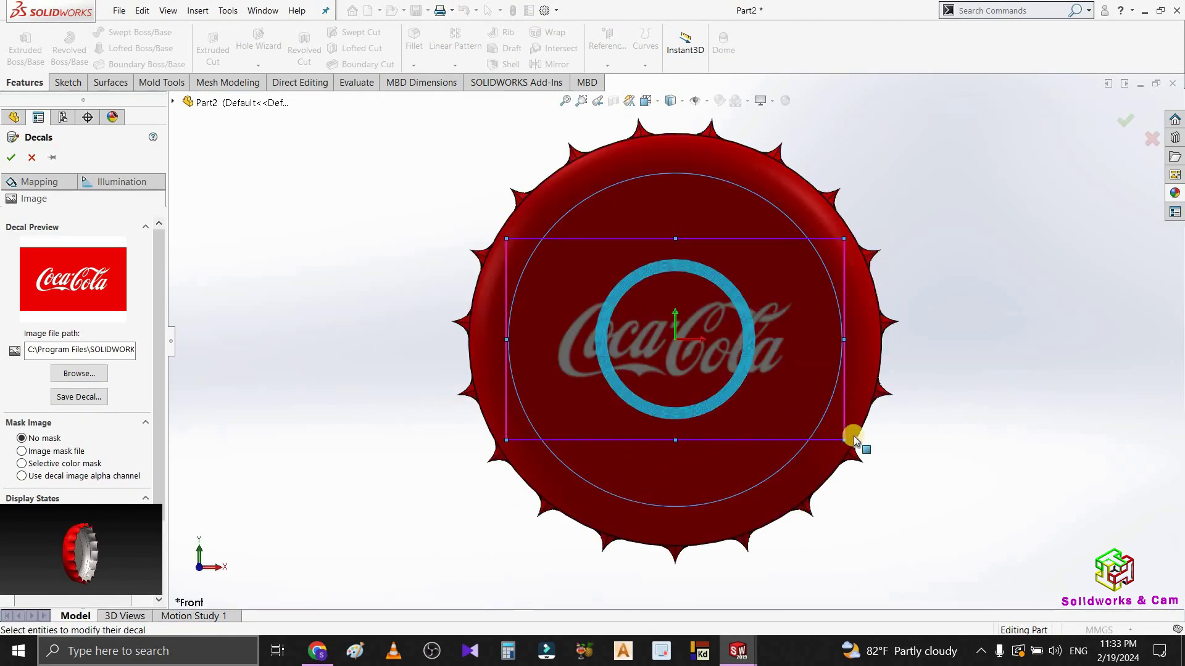
Step: Enlarge the decal proportionally until its frame extends beyond the circular top face, reposition the lettering near the centre and accept the decal
scroll(845, 438, "down", 2)
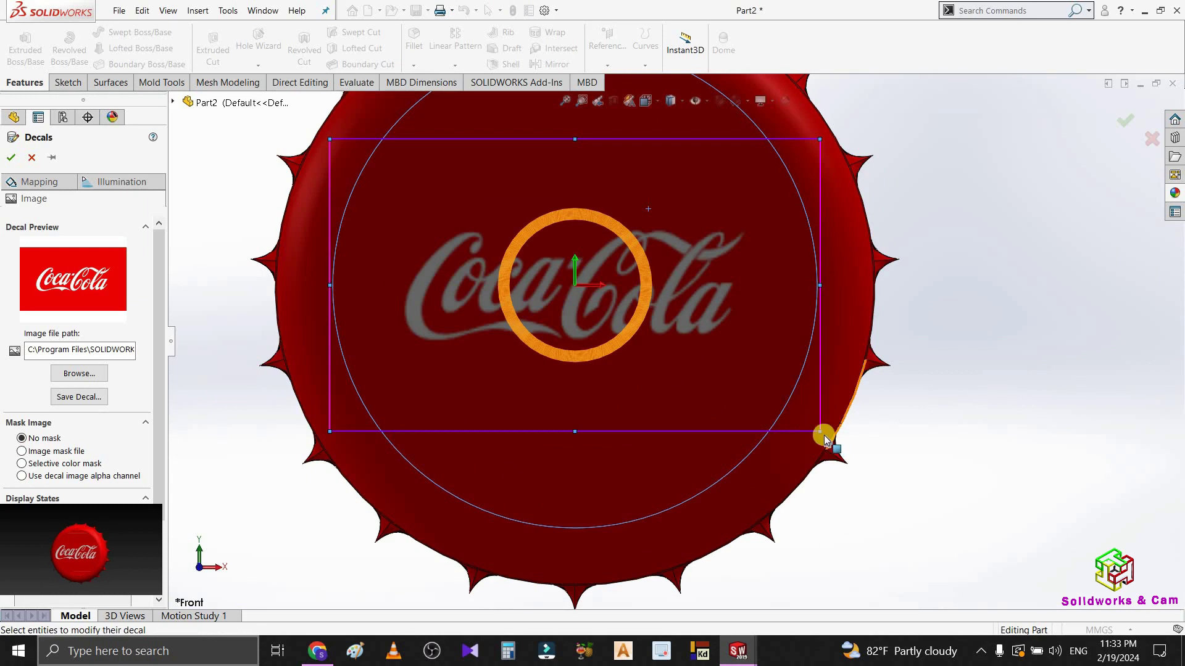
left_click_drag(825, 431, 886, 471)
mouse_move(594, 288)
left_mouse_down()
mouse_move(558, 273)
mouse_move(579, 304)
left_mouse_up()
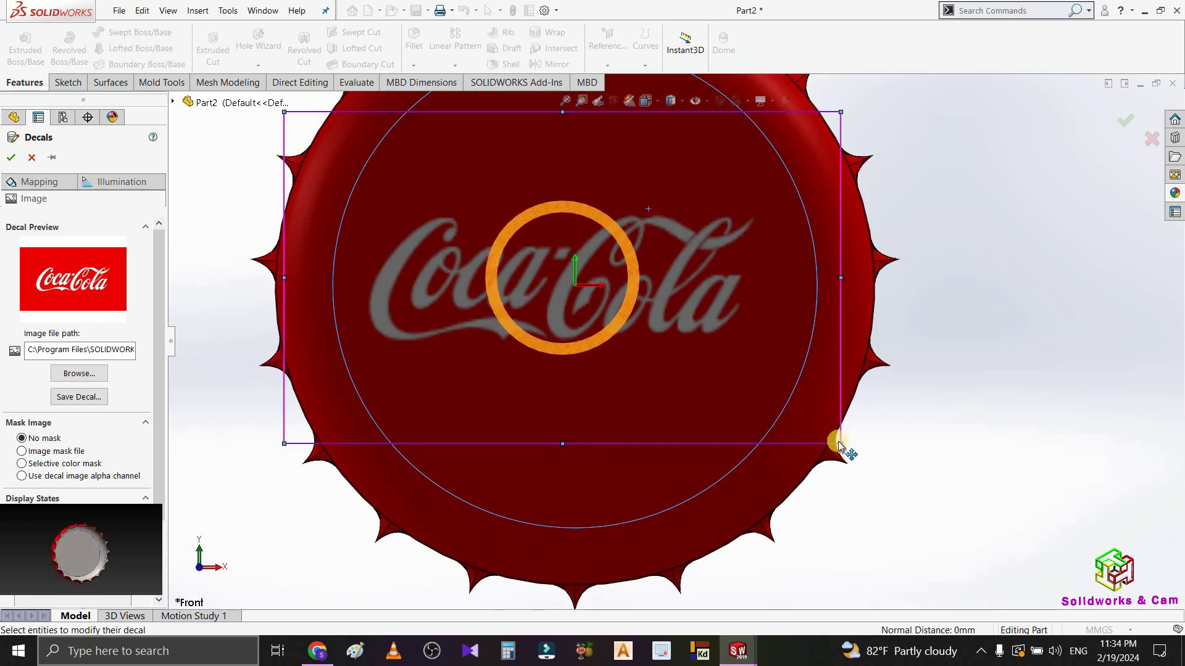
left_click_drag(848, 448, 862, 449)
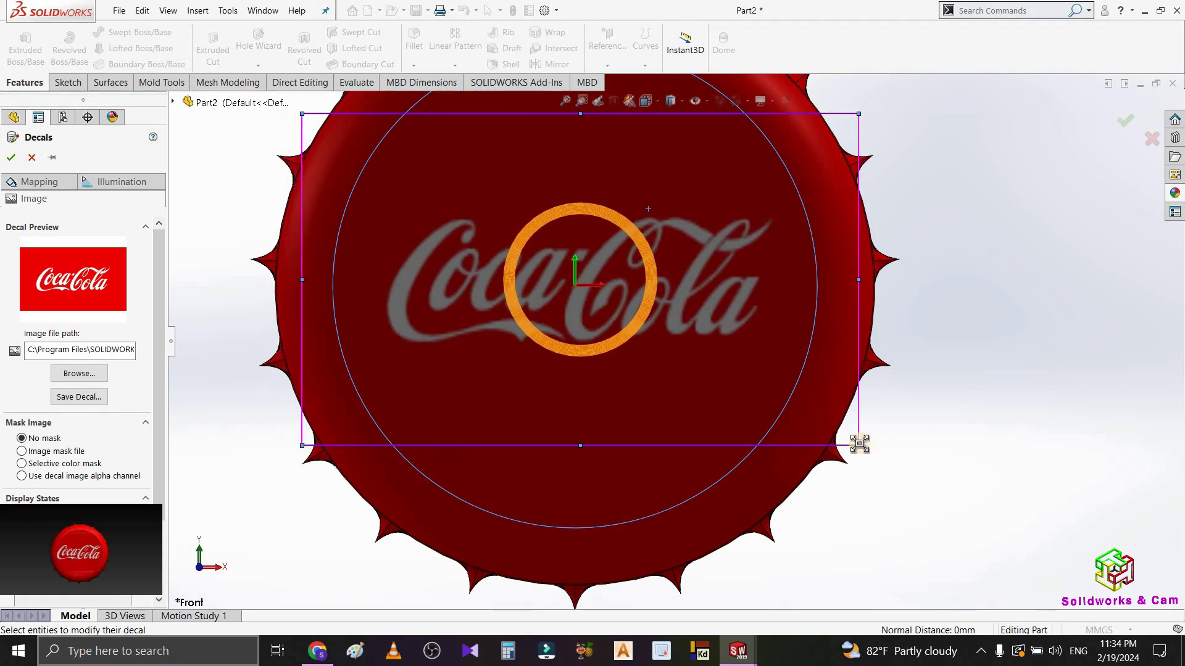
left_click_drag(876, 446, 917, 472)
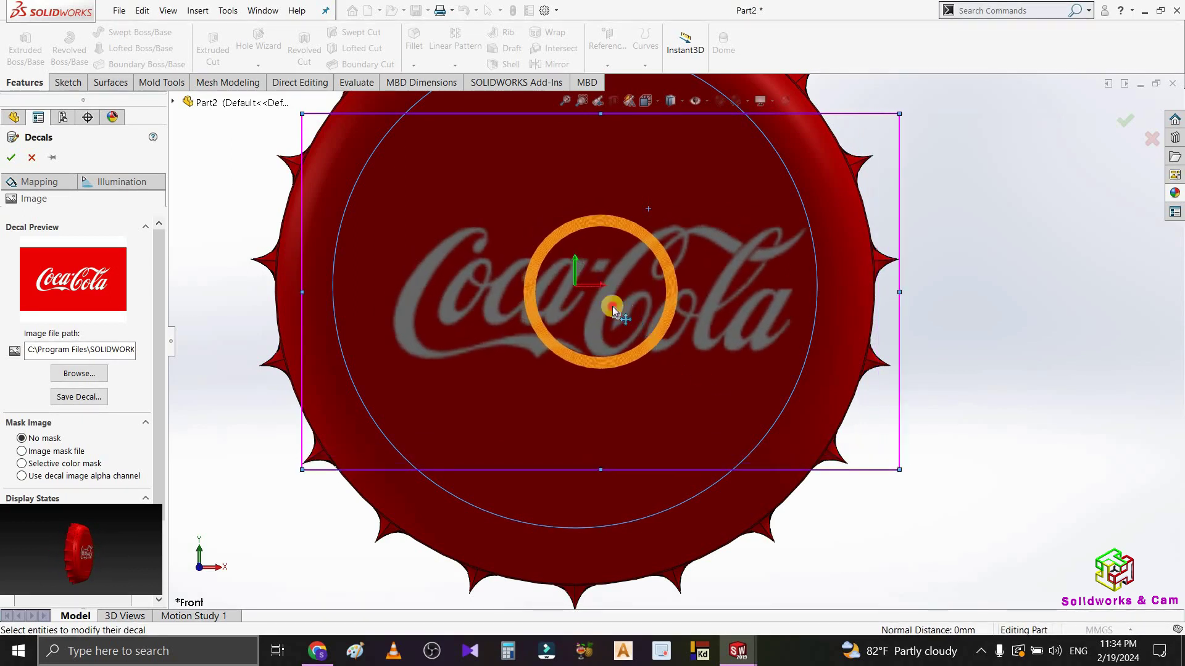
left_click_drag(613, 306, 585, 291)
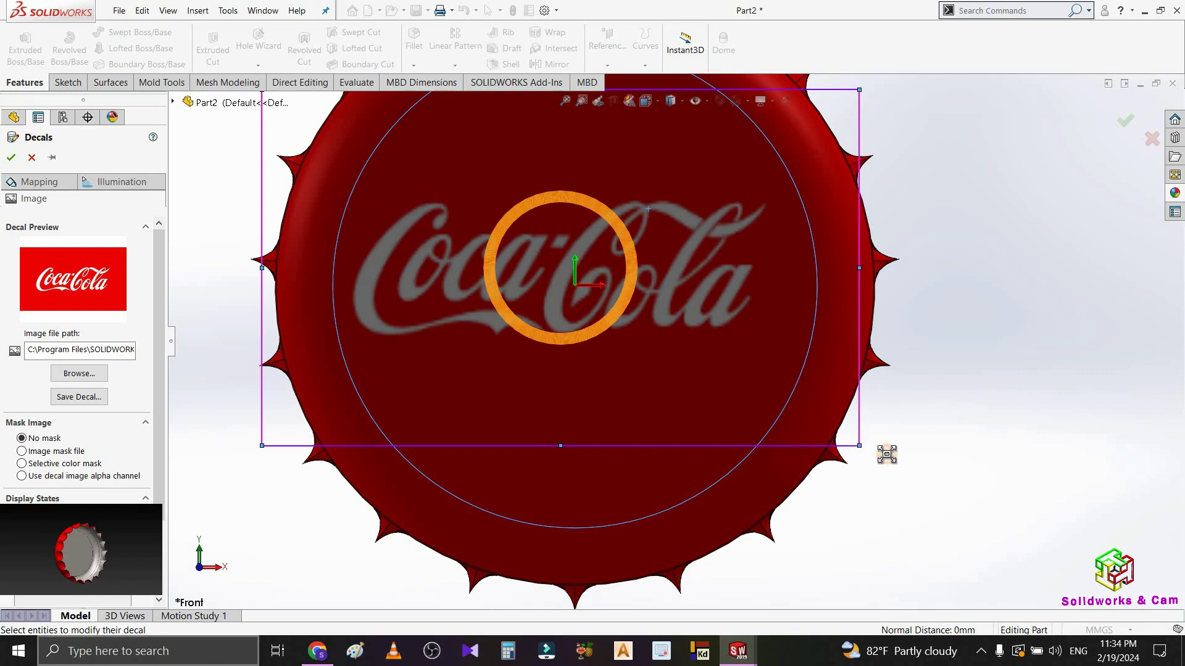
left_click_drag(887, 455, 916, 480)
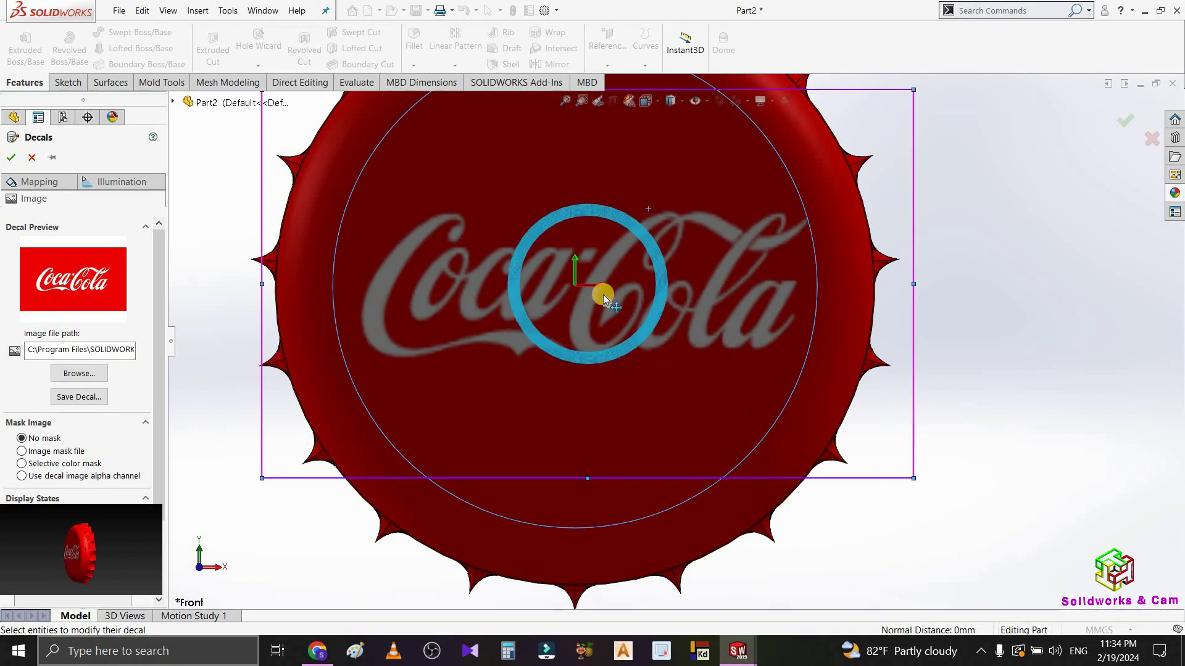
left_click_drag(603, 298, 581, 285)
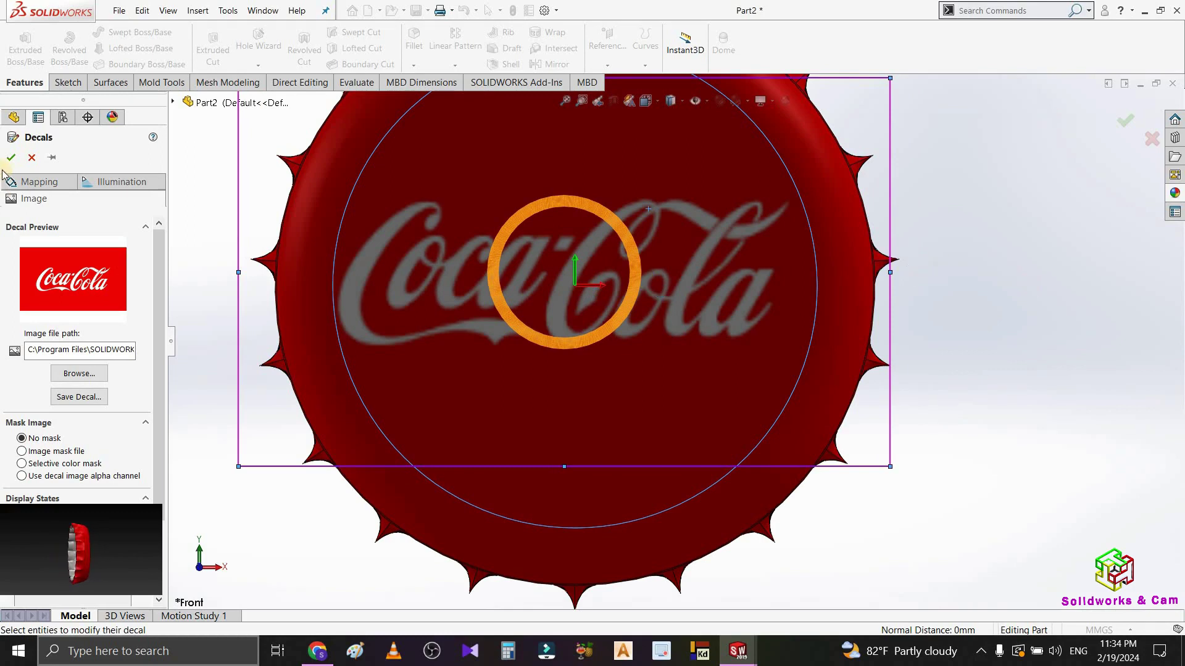
left_click(1058, 311)
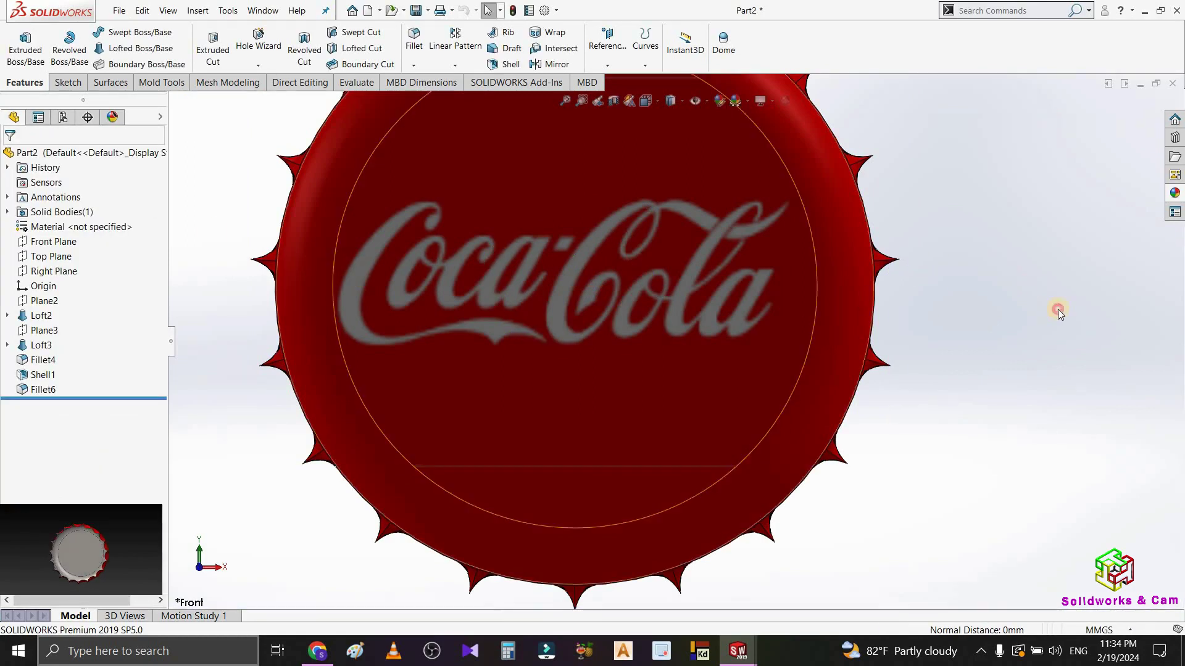
Step: Switch the scene to one with a blue-grey gradient background
scroll(631, 311, "up", 3)
middle_click_drag(643, 210, 745, 115)
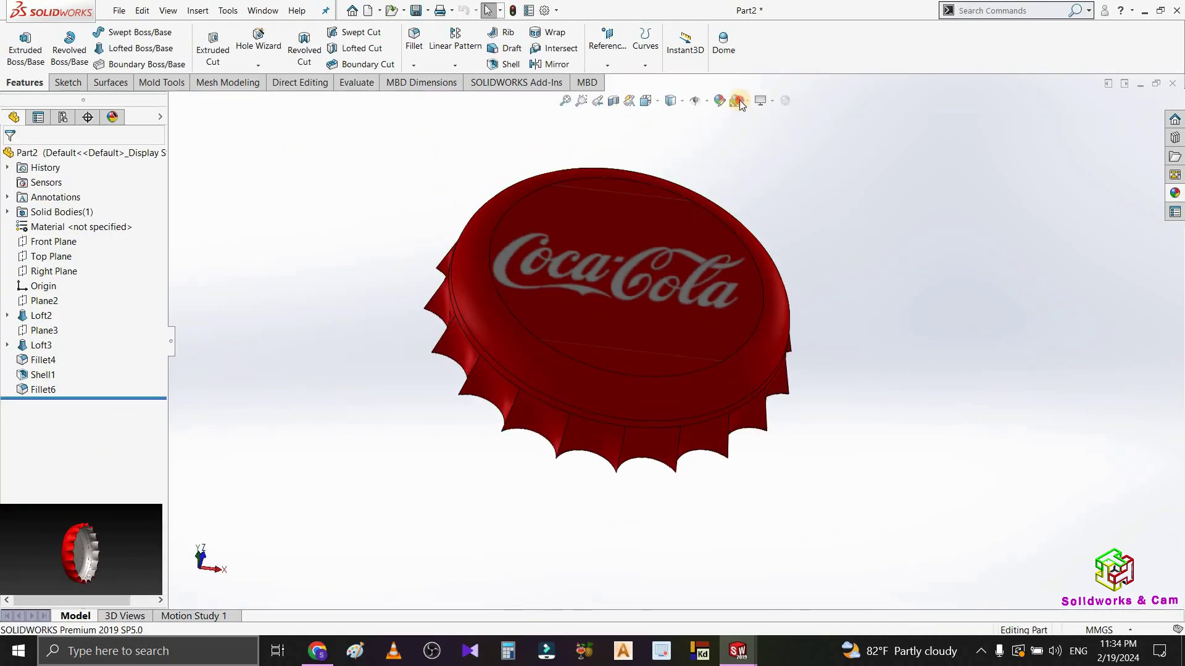
left_click(738, 104)
Step: Select the cap's flat inner floor, its rounded inner wall and the first inner scallop faces
scroll(637, 365, "down", 1)
middle_click_drag(638, 364, 550, 323)
left_click(547, 321)
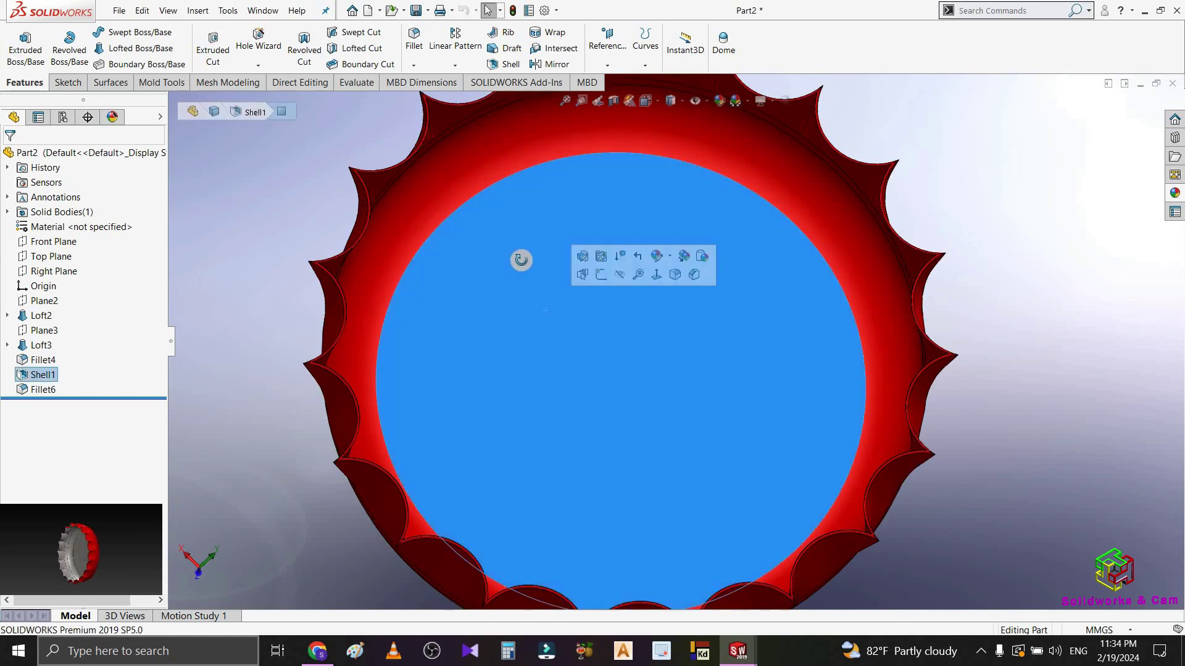
middle_click_drag(520, 257, 440, 155)
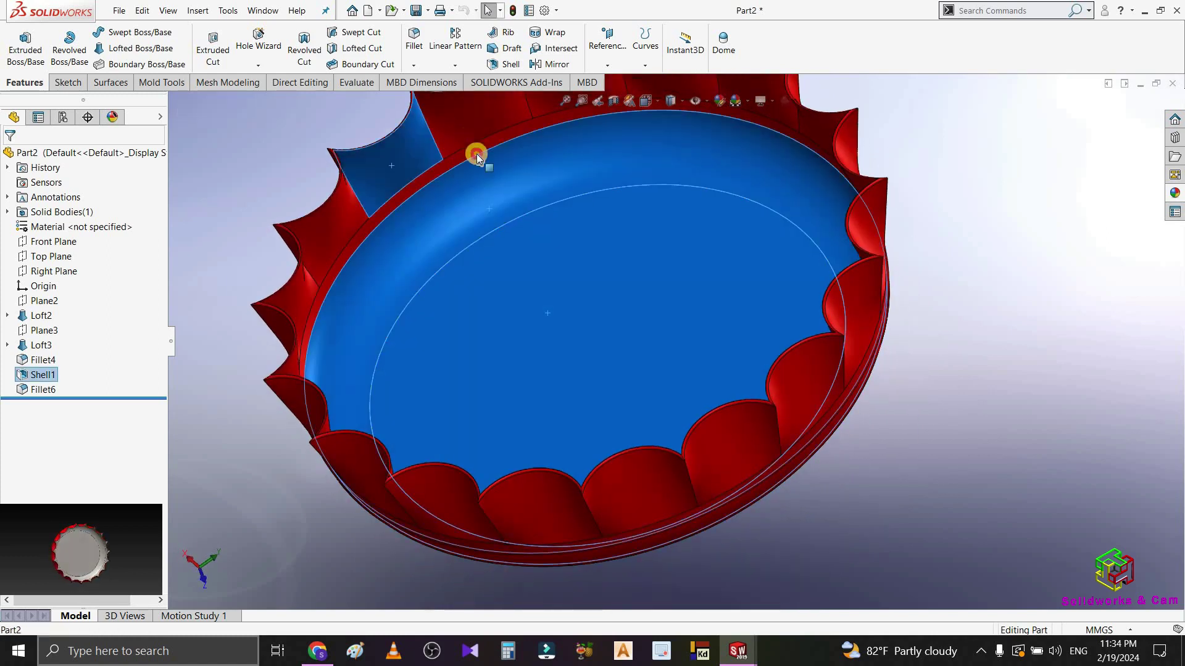
scroll(603, 212, "down", 5)
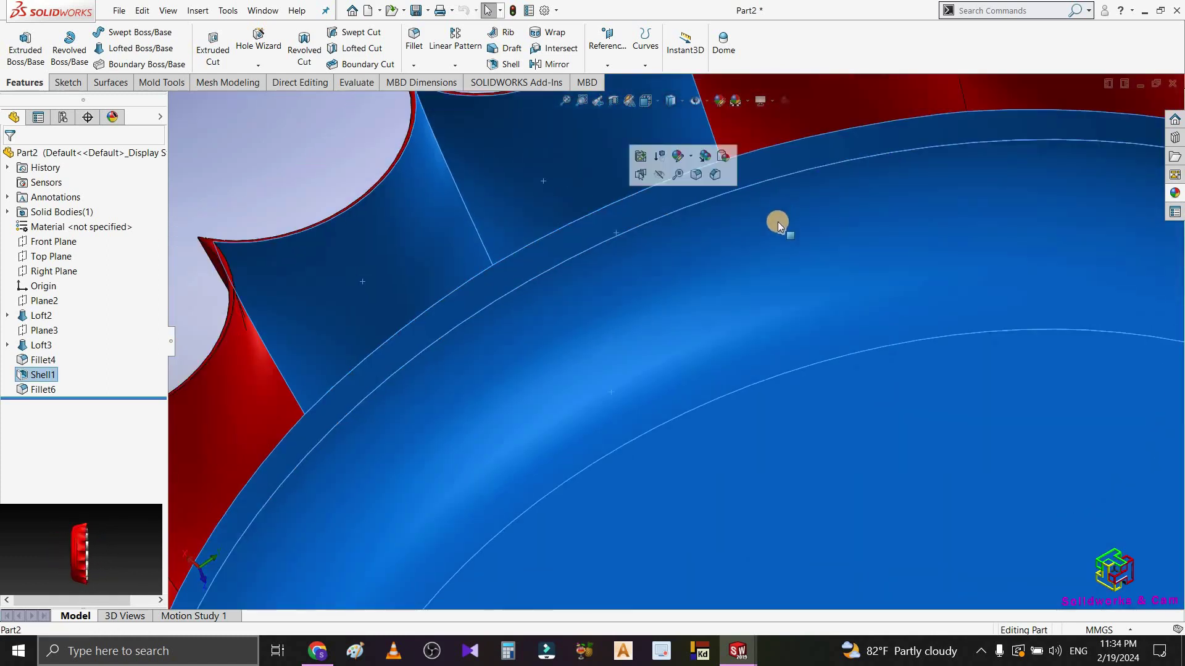
middle_click_drag(779, 226, 882, 442)
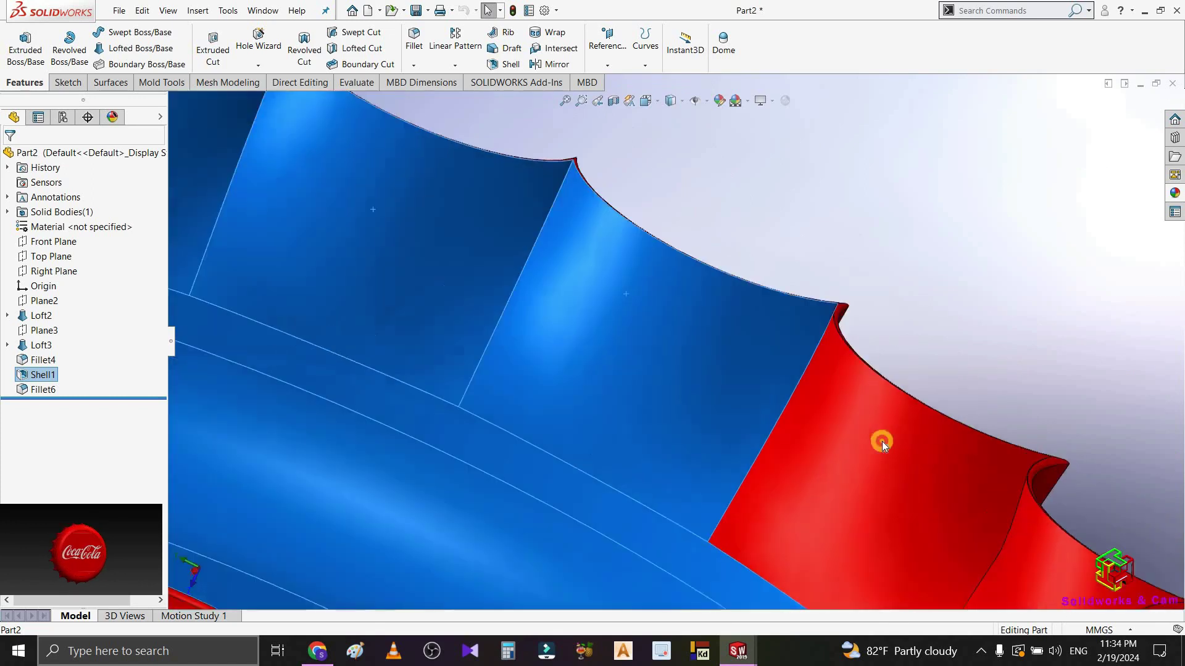
Step: Add the remaining inner scallop faces around the open rim to the selection
scroll(882, 442, "down", 1)
left_click(806, 423, "ctrl")
scroll(814, 432, "up", 6)
middle_click_drag(883, 535, 526, 230)
scroll(605, 242, "down", 3)
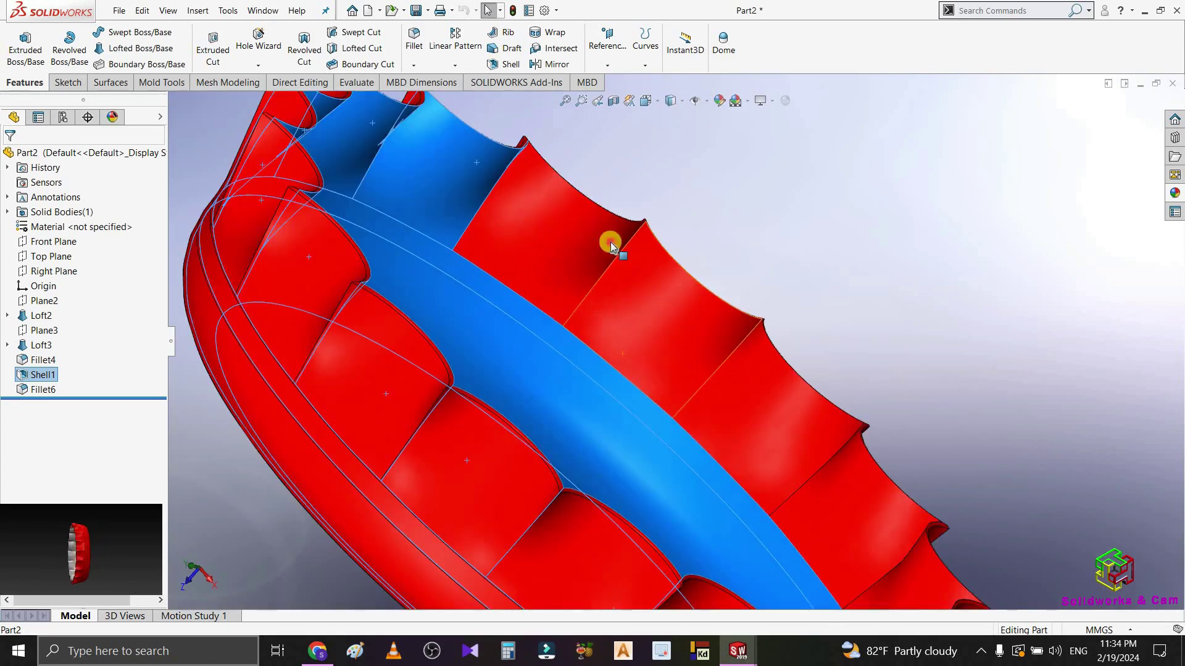
scroll(611, 247, "down", 3)
left_click(939, 517, "ctrl")
scroll(820, 462, "up", 4)
scroll(817, 460, "down", 4)
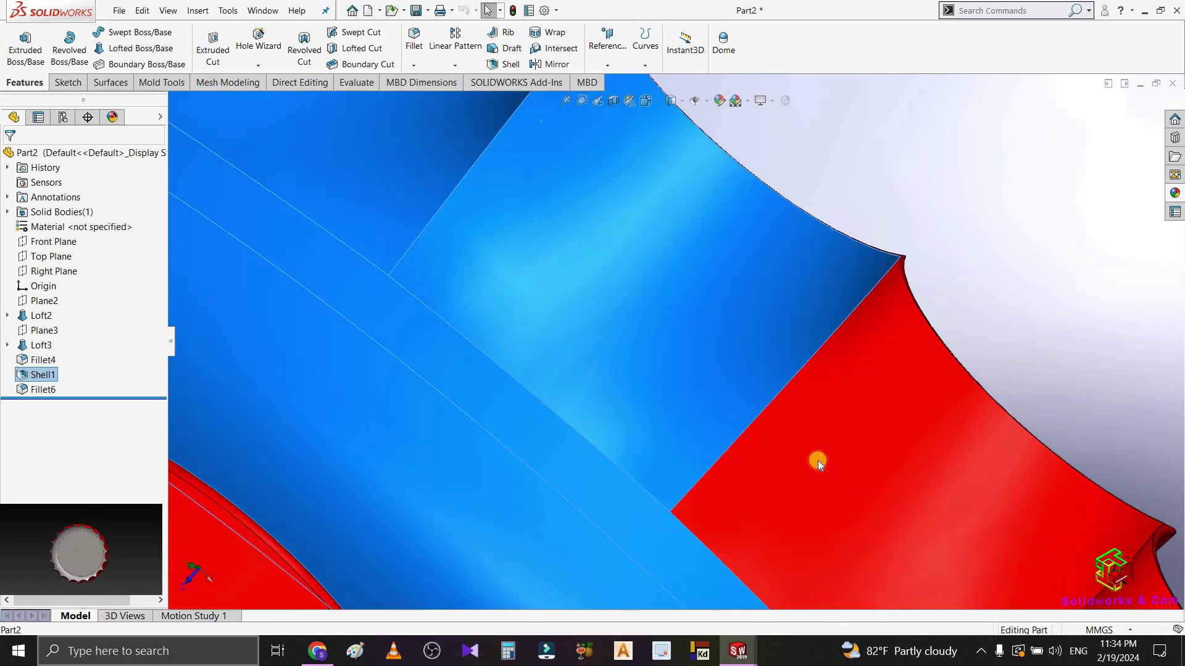
scroll(908, 516, "up", 4)
scroll(896, 487, "down", 4)
left_click(826, 456, "ctrl")
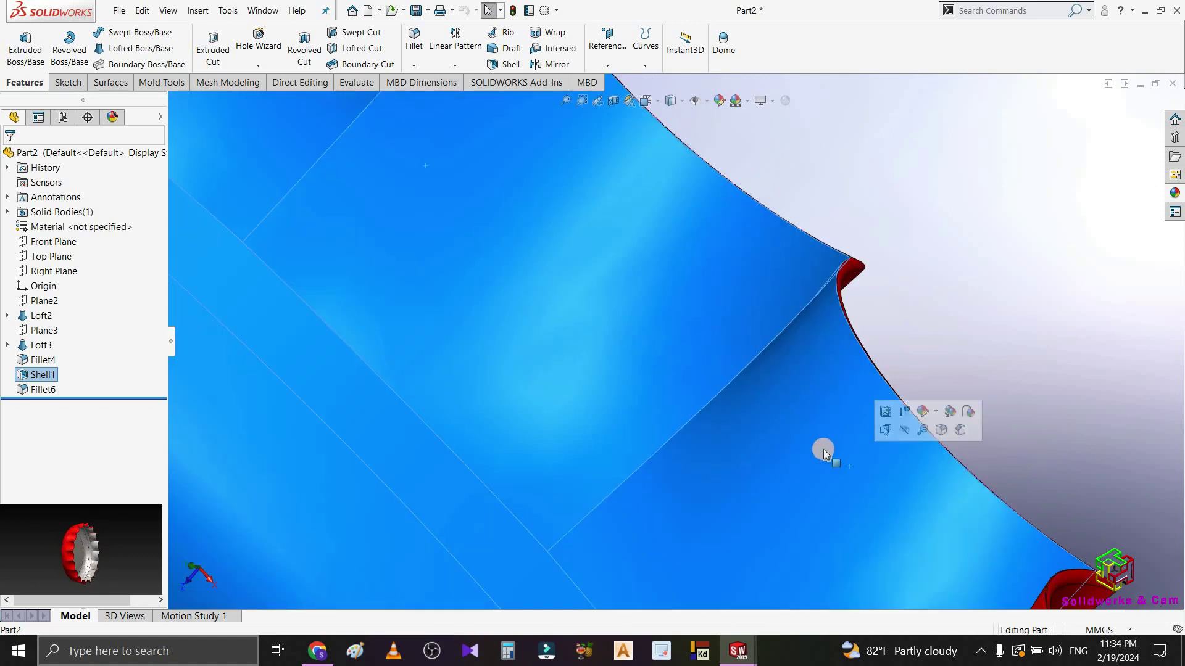
scroll(824, 454, "up", 4)
scroll(753, 466, "down", 1)
scroll(646, 386, "up", 2)
middle_click_drag(646, 386, 330, 238)
scroll(328, 203, "down", 4)
scroll(450, 178, "down", 3)
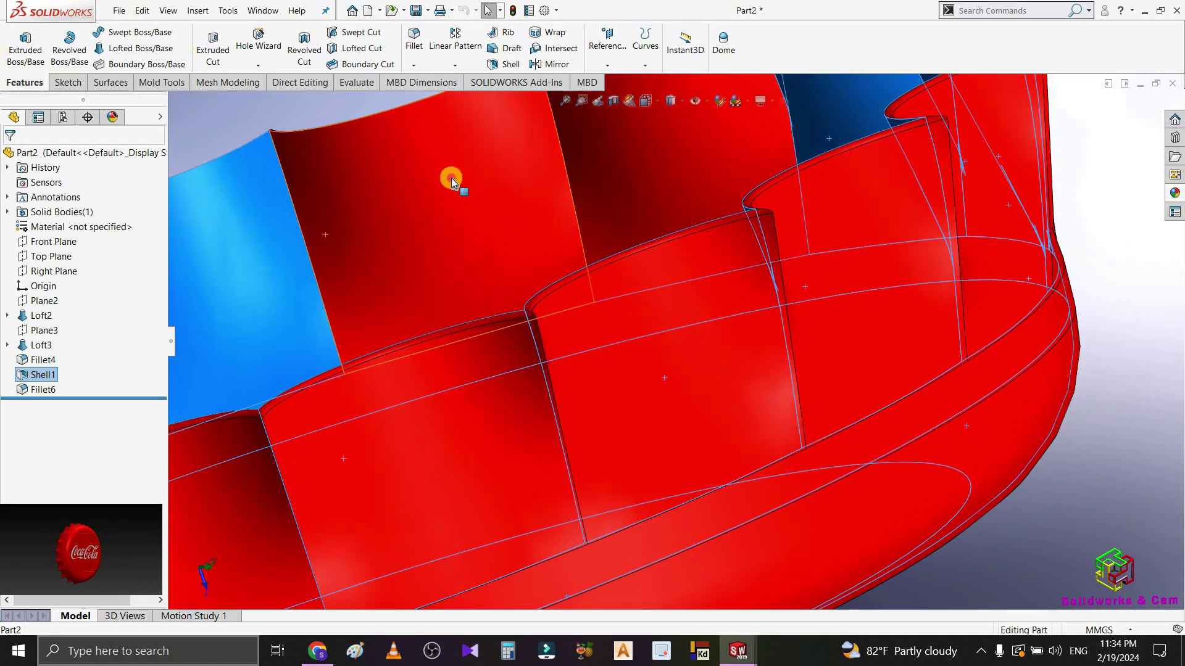
scroll(635, 164, "up", 6)
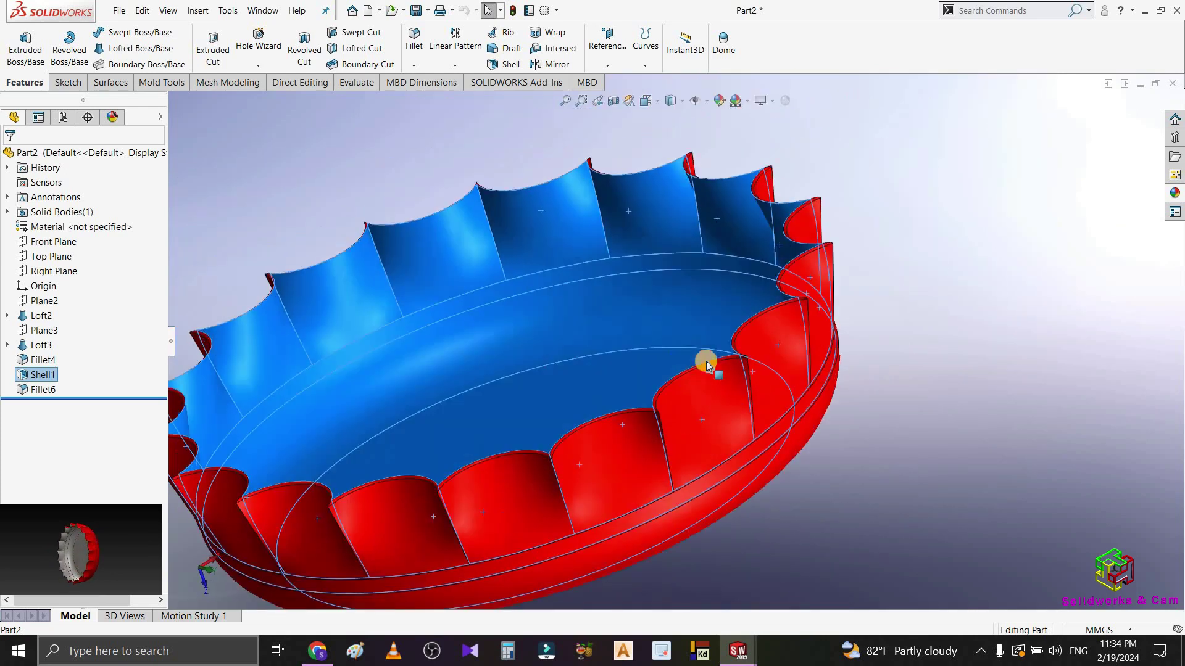
middle_click_drag(707, 365, 490, 211)
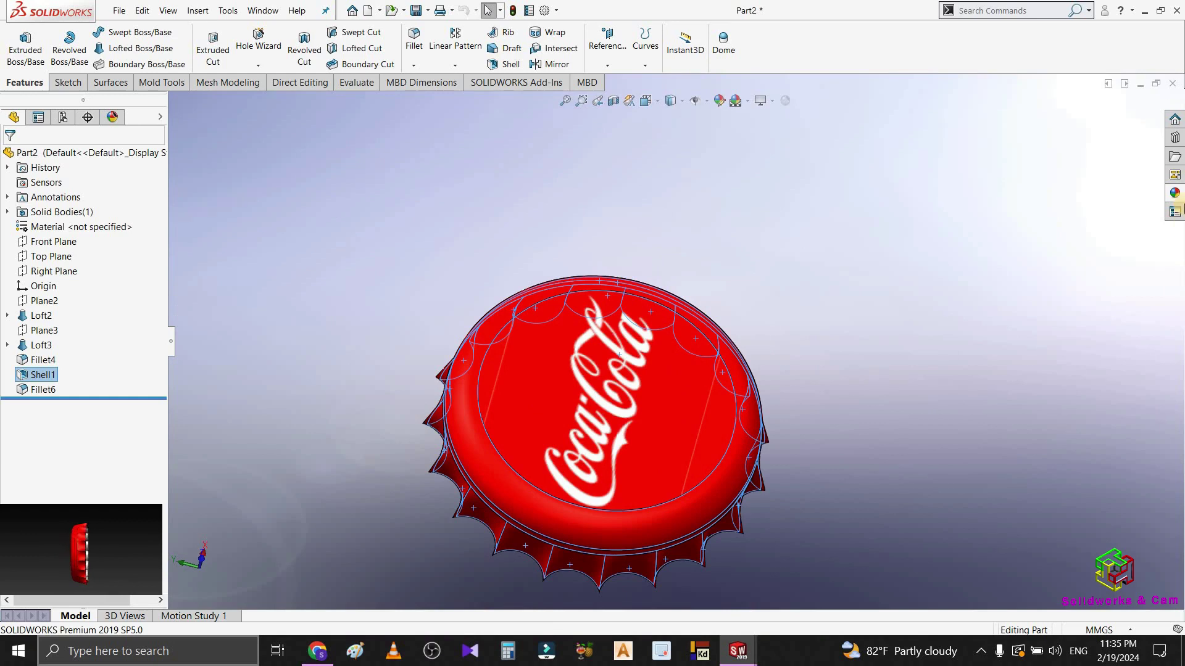
Step: Apply the polished steel appearance from the Metal collection to the selected inner faces
left_click(1176, 195)
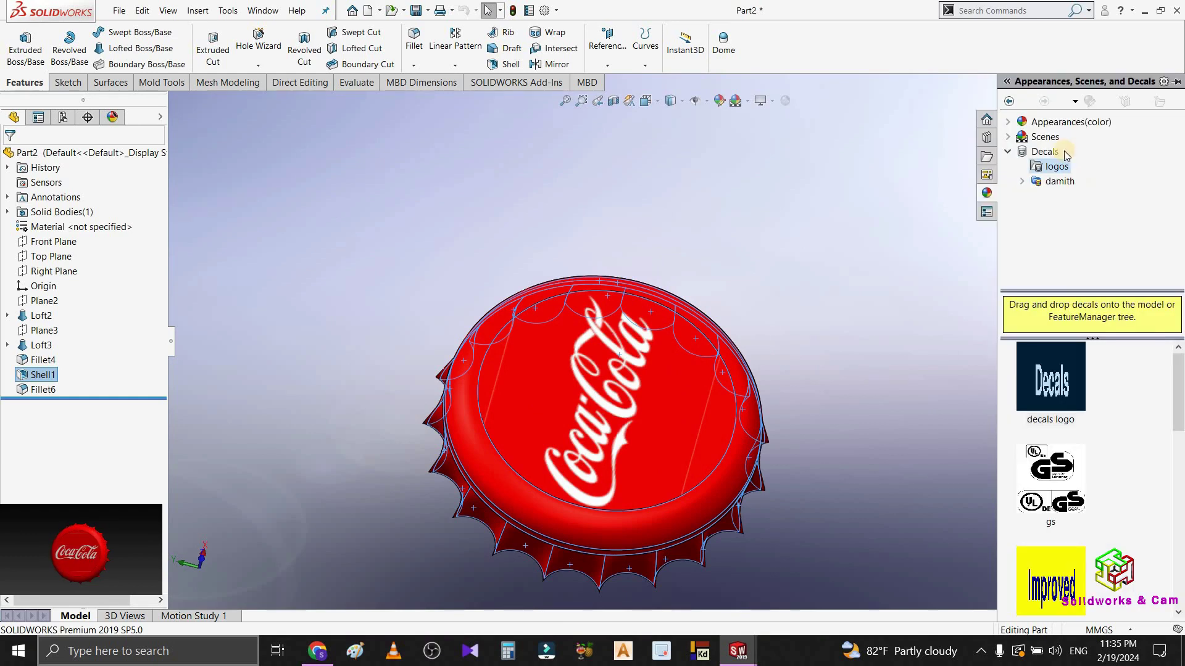
left_click(1044, 127)
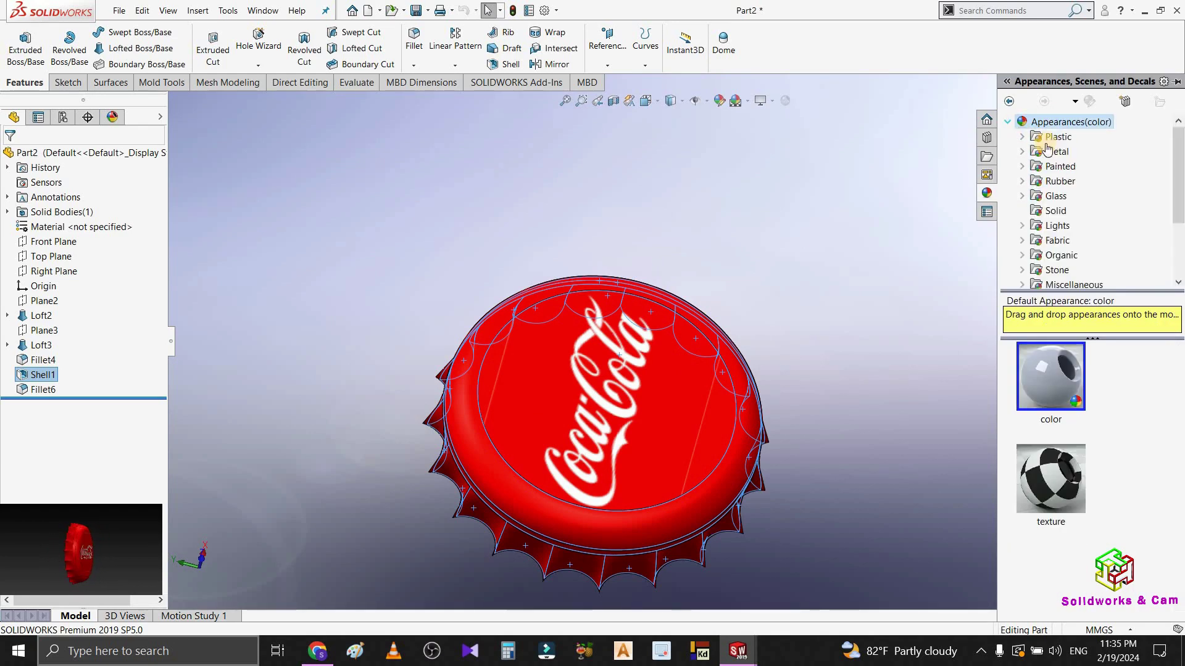
left_click(1055, 153)
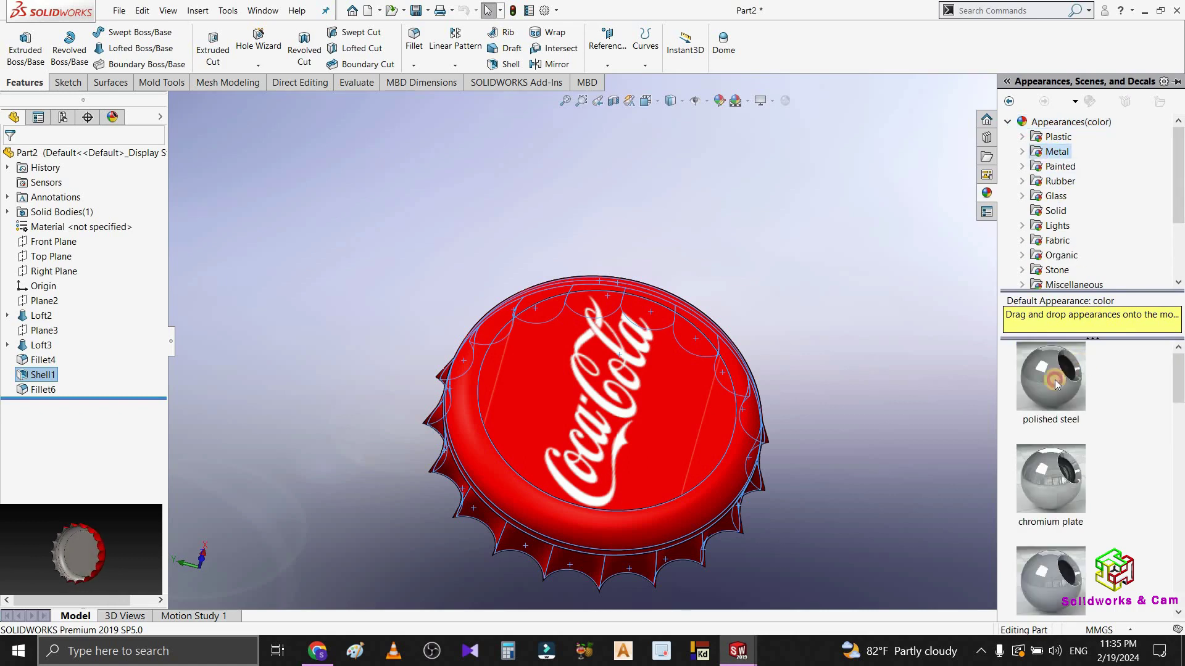
middle_click_drag(971, 433, 749, 228)
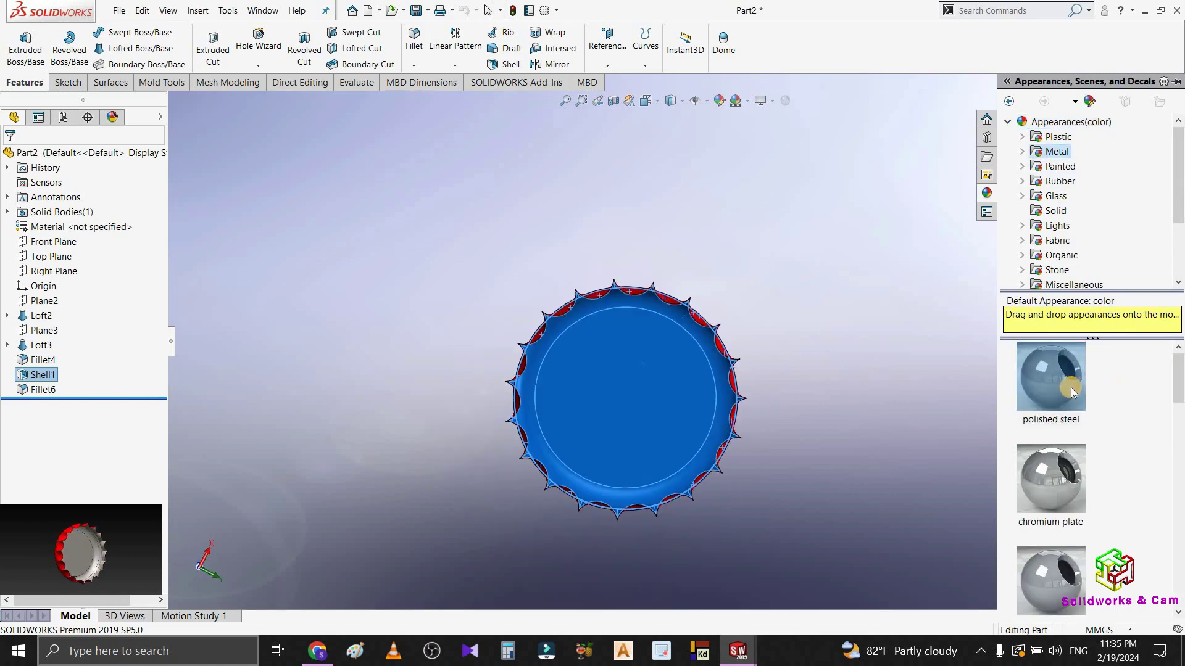
left_click_drag(1060, 385, 742, 355)
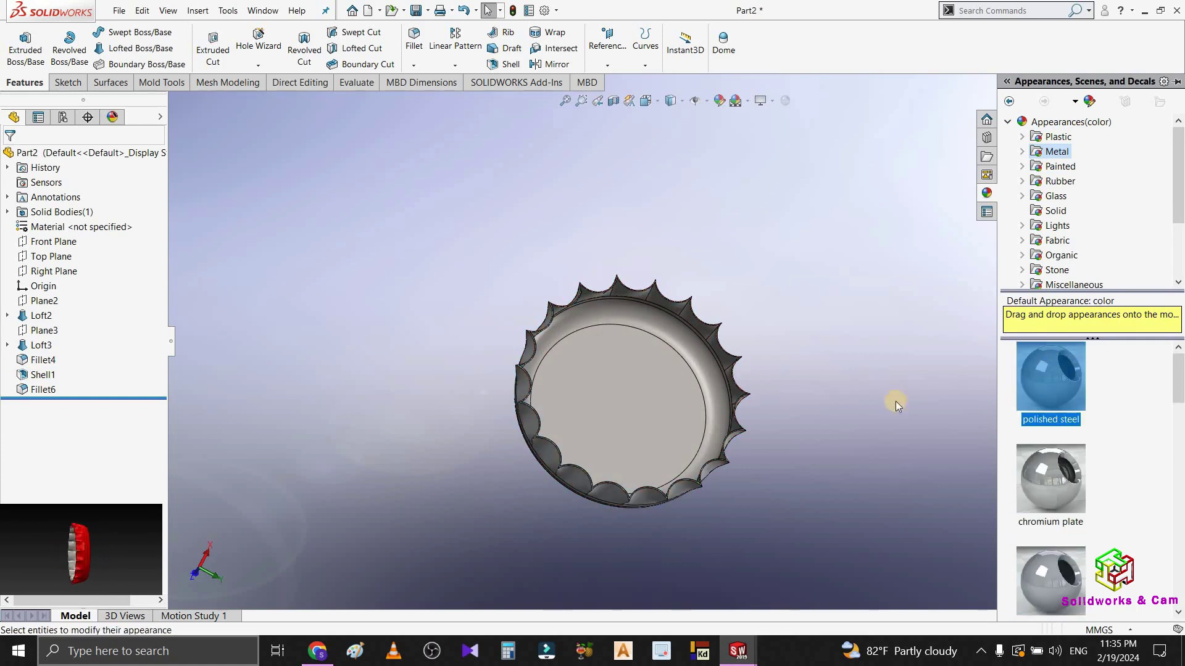
Step: Inspect the cap from both sides and undo the polished steel on its outer surface
middle_click_drag(629, 373, 416, 67)
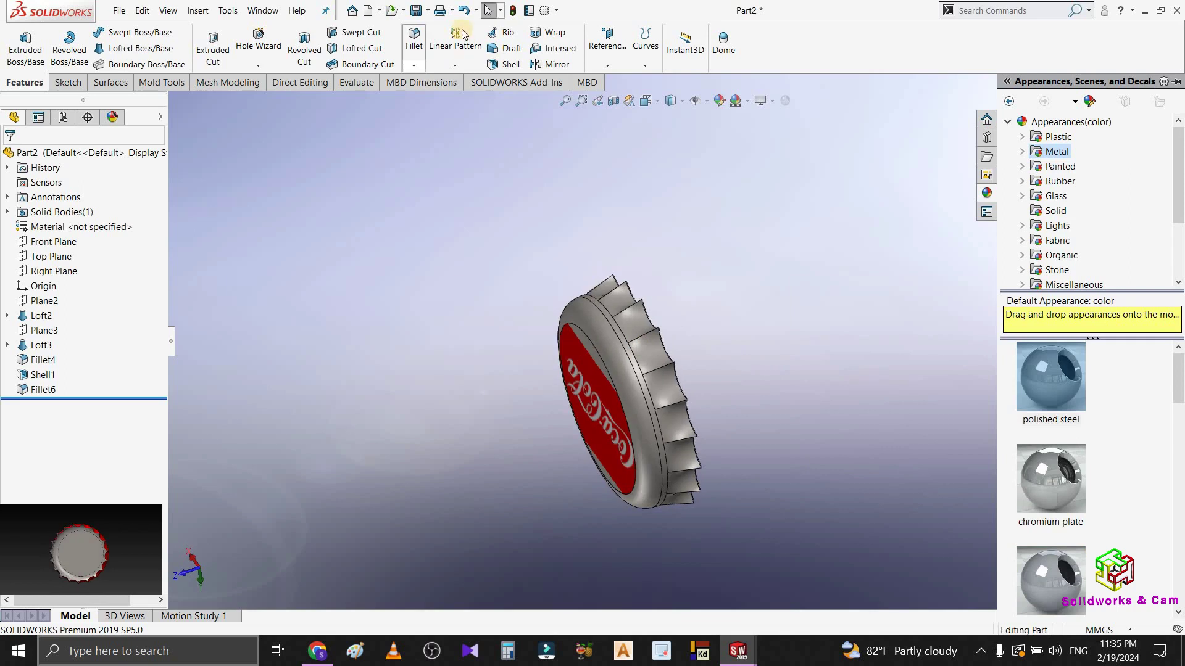
middle_click_drag(619, 394, 466, 7)
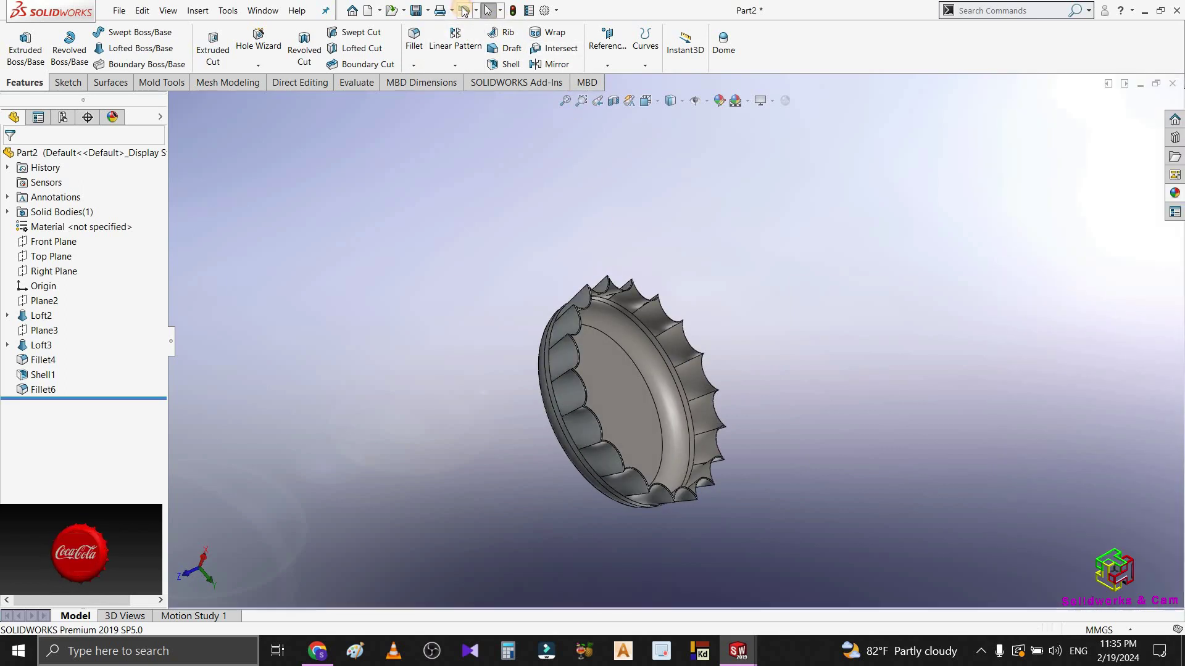
middle_click_drag(796, 429, 358, 4)
left_click(416, 12)
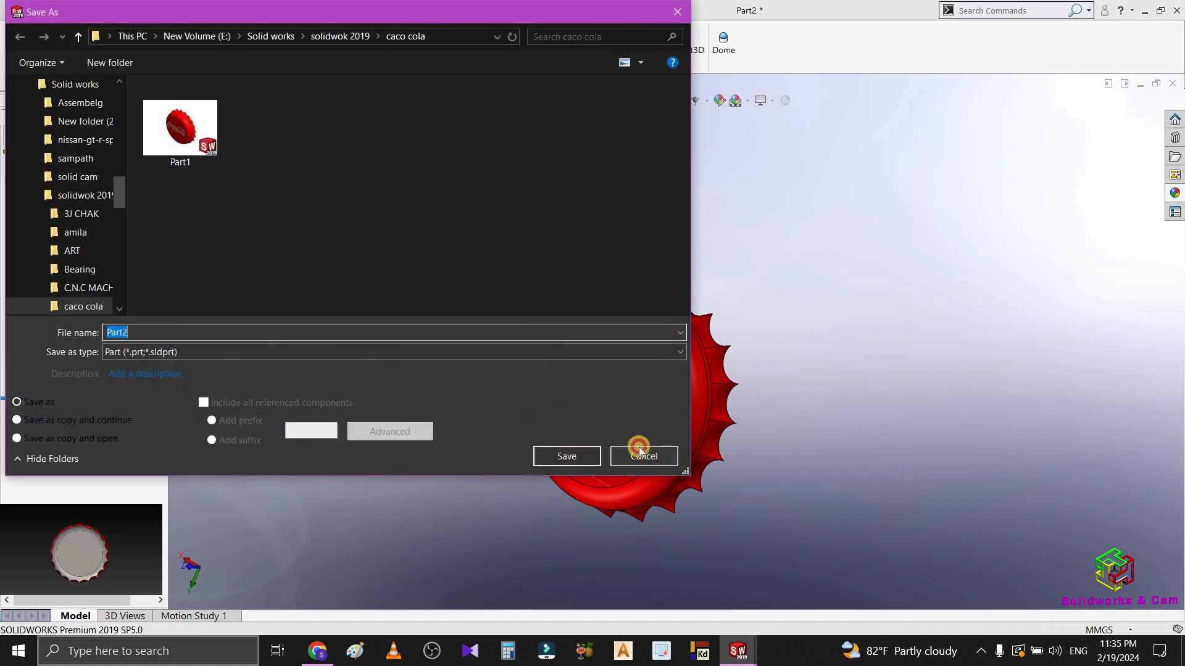
left_click(639, 455)
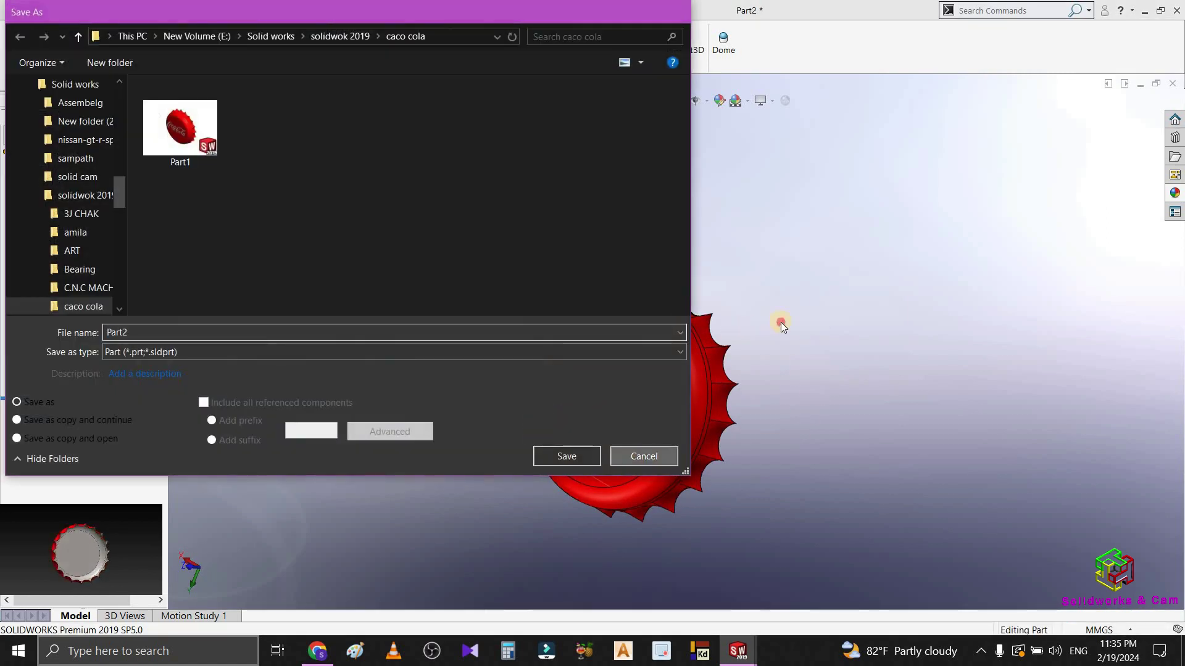
Step: Change the scene to one with a dark black-to-grey background
middle_click_drag(643, 491, 745, 105)
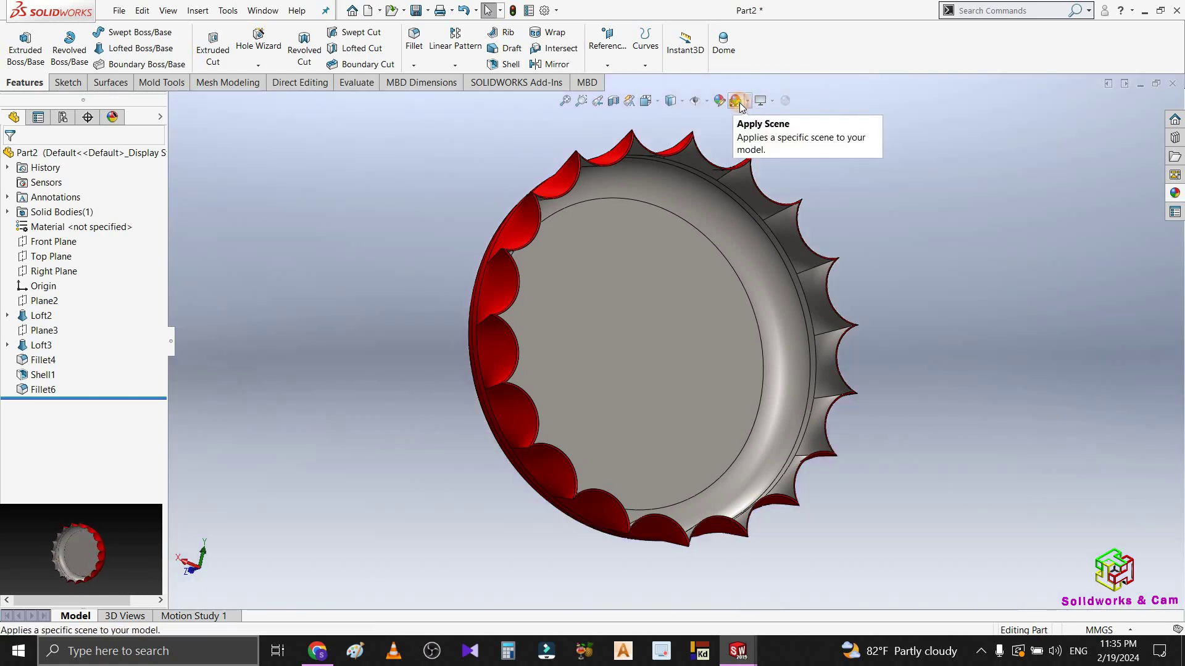
left_click(740, 102)
middle_click_drag(709, 185, 597, 397)
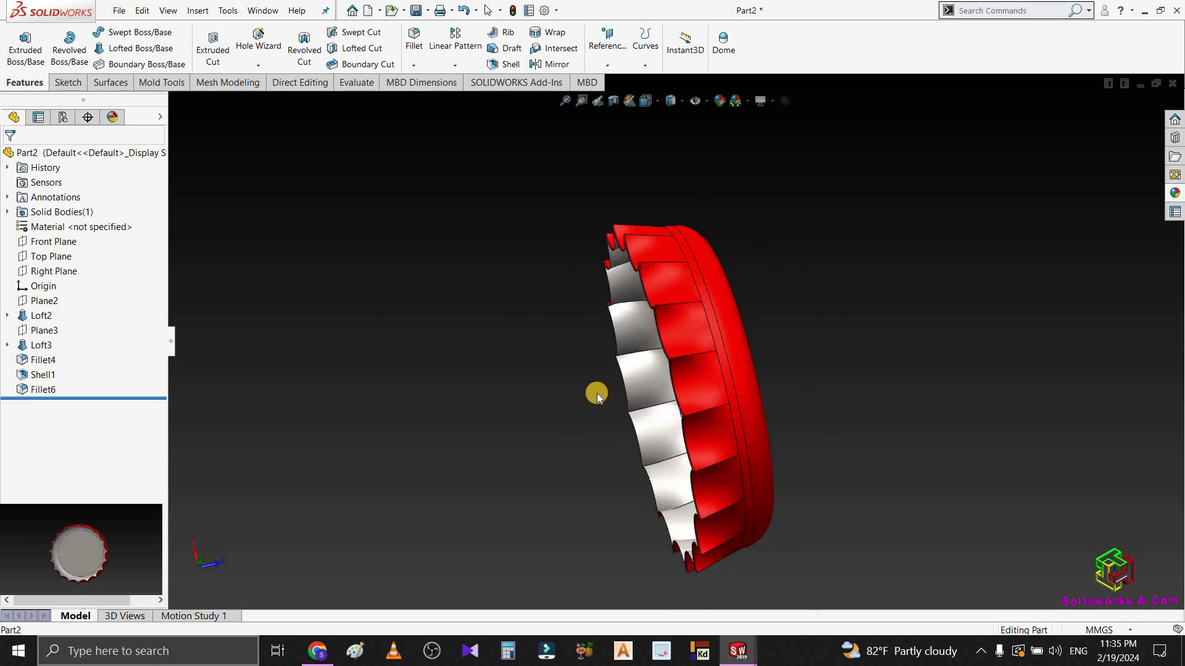
Step: Examine the finished cap from all sides, including the decal, the scalloped rim and the steel interior
middle_click_drag(686, 428, 653, 381)
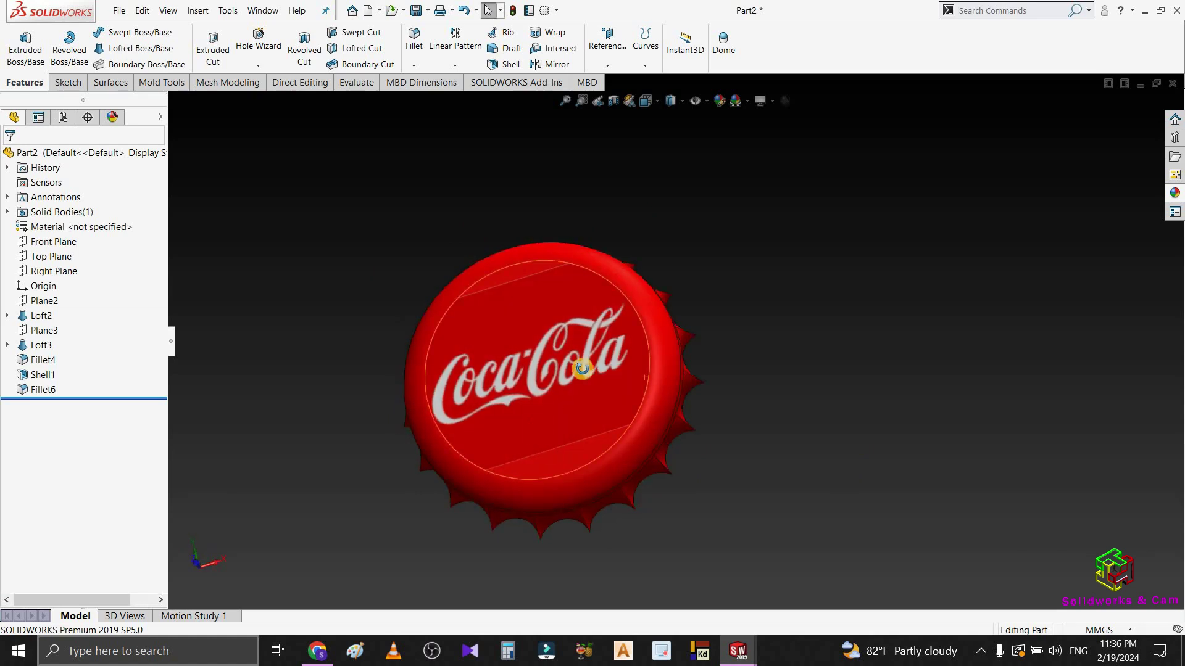
middle_click_drag(581, 368, 355, 324)
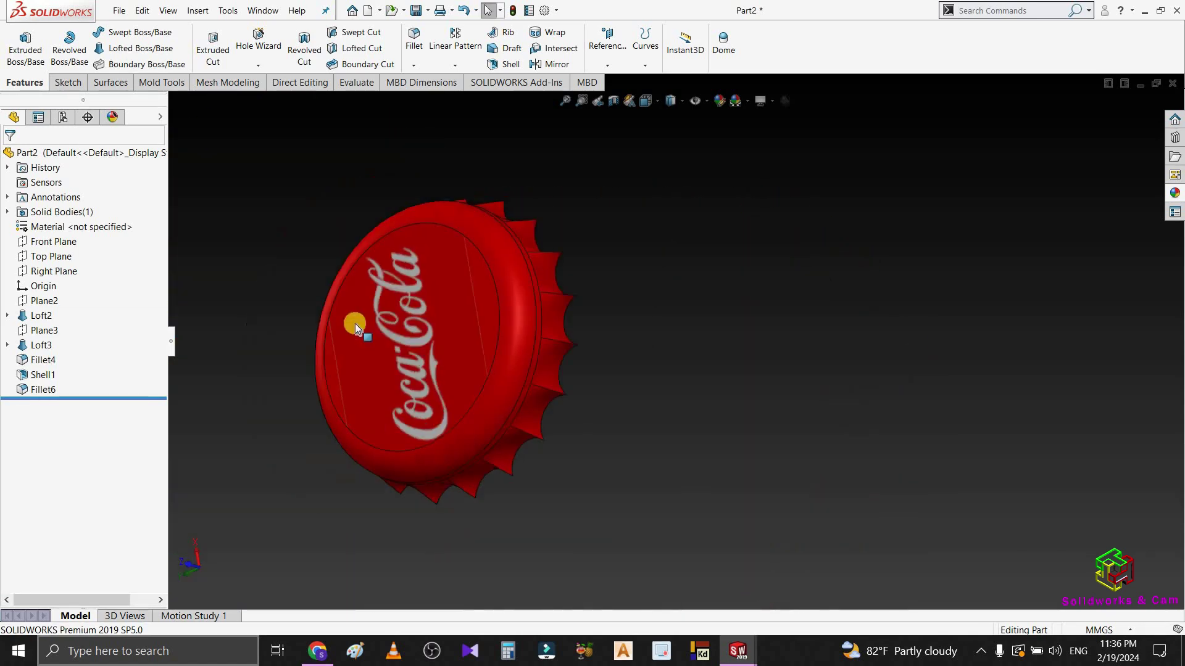
scroll(354, 324, "down", 5)
middle_click_drag(304, 362, 181, 347)
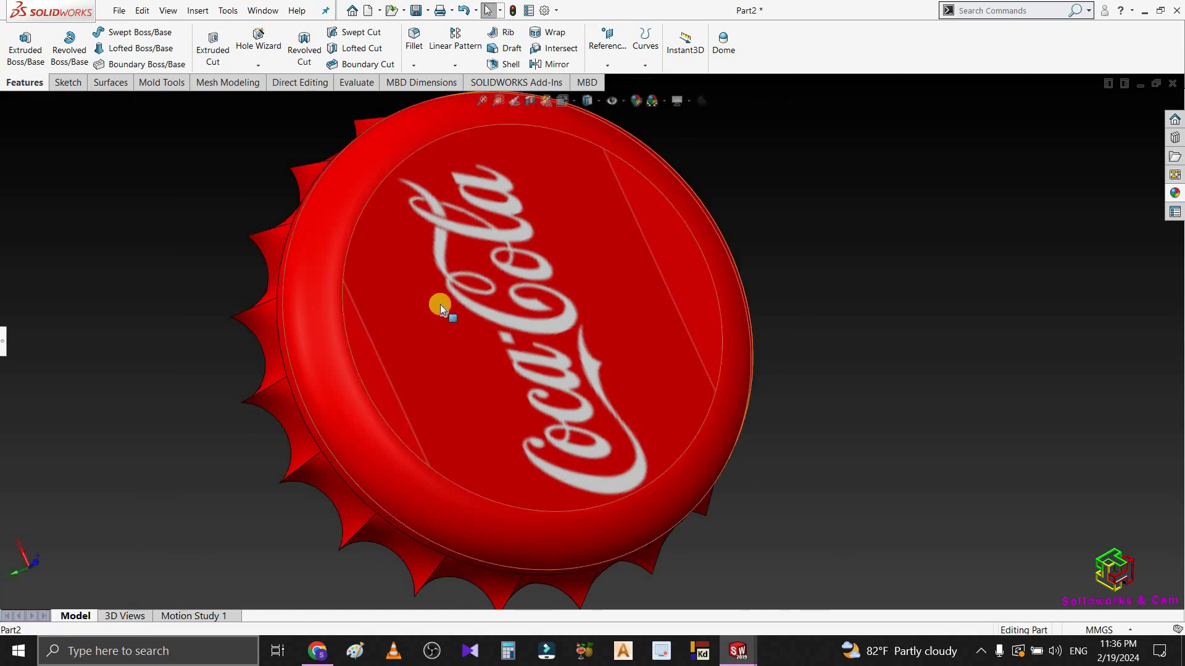
scroll(440, 304, "up", 3)
middle_click_drag(580, 305, 552, 208)
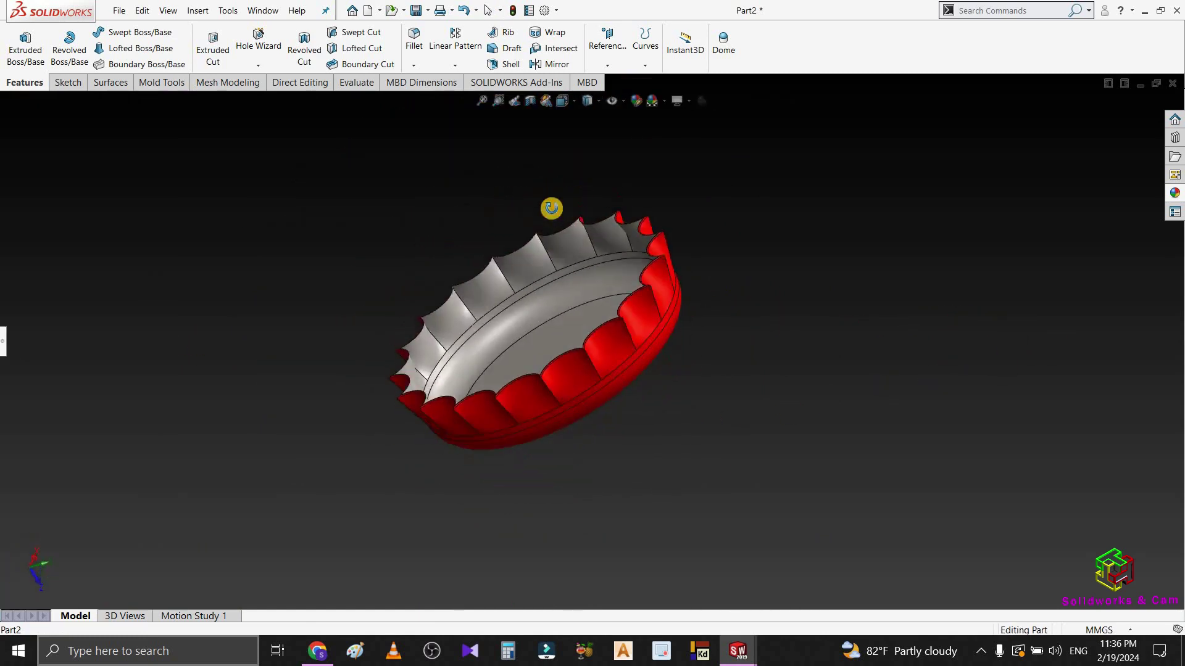
middle_click_drag(559, 369, 910, 329)
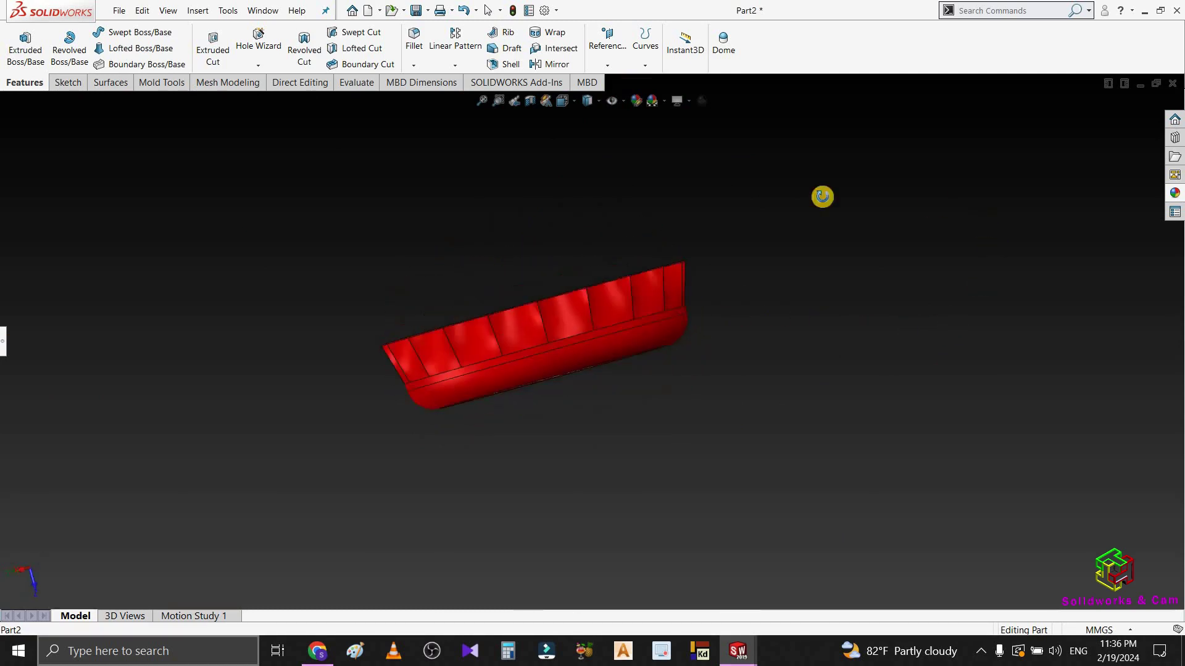
middle_click_drag(617, 395, 944, 315)
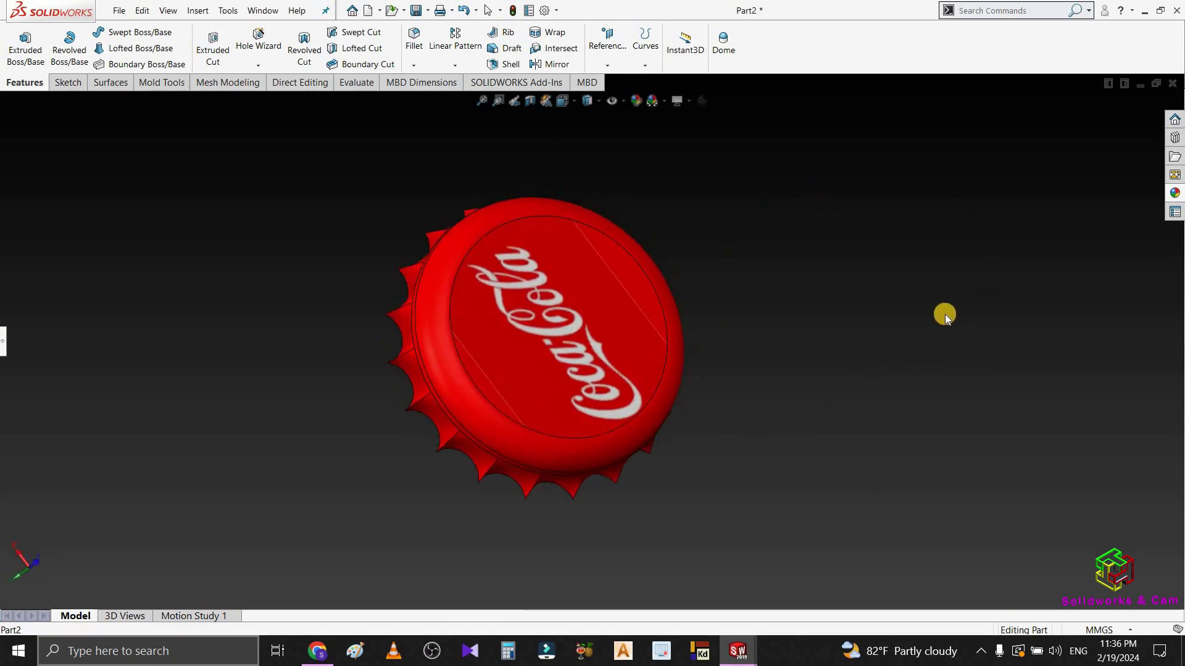